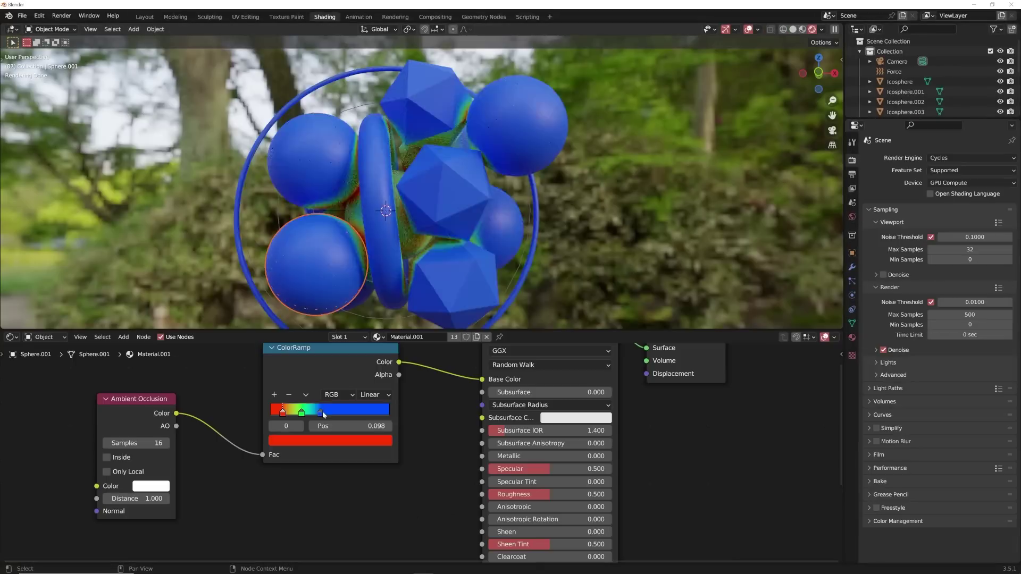
# - Spread the ambient-occlusion ColorRamp's blue stop to the end of the gradient, and fine-tune the Mapping node's Y scale on the dotted material
pyautogui.moveTo(322, 410); pyautogui.dragTo(388, 412)
pyautogui.click(302, 412)
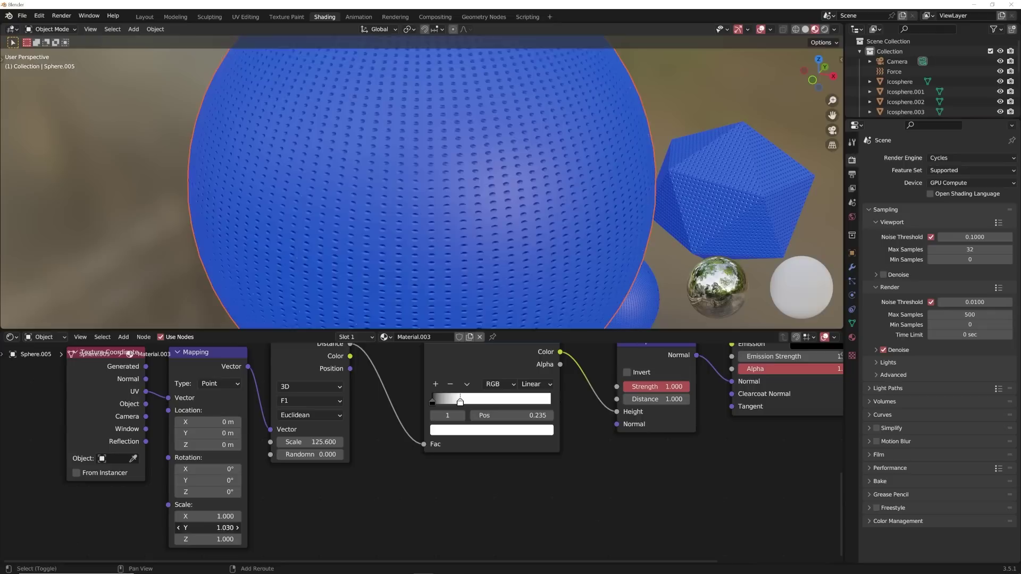
pyautogui.keyDown('shift'); pyautogui.moveTo(207, 528); pyautogui.dragTo(186, 528); pyautogui.keyUp('shift')
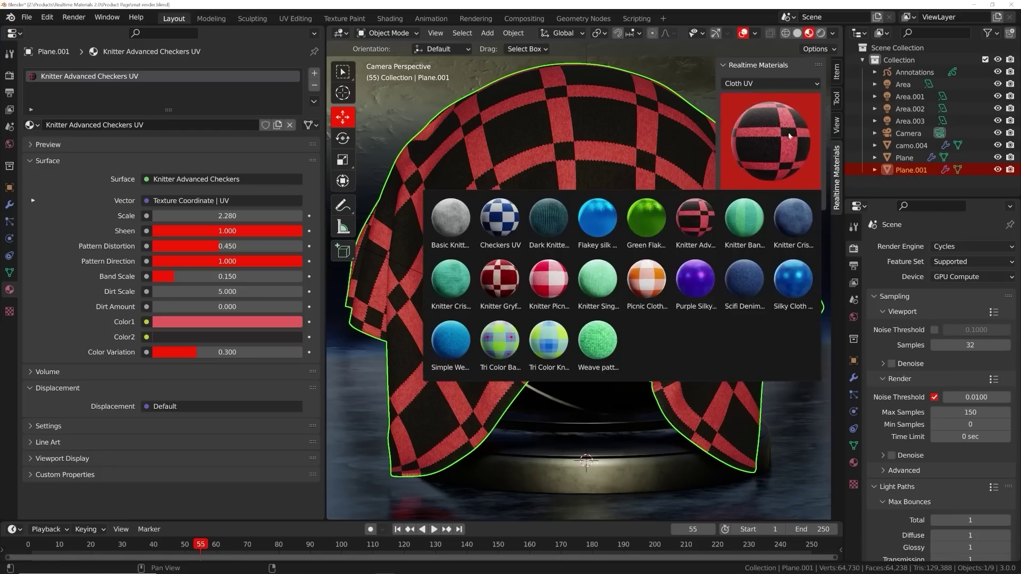
# - Add the Knitter Picnic Cloth UV material to the draped cloth and pick a different Color1 for it
pyautogui.click(646, 285)
pyautogui.click(771, 199)
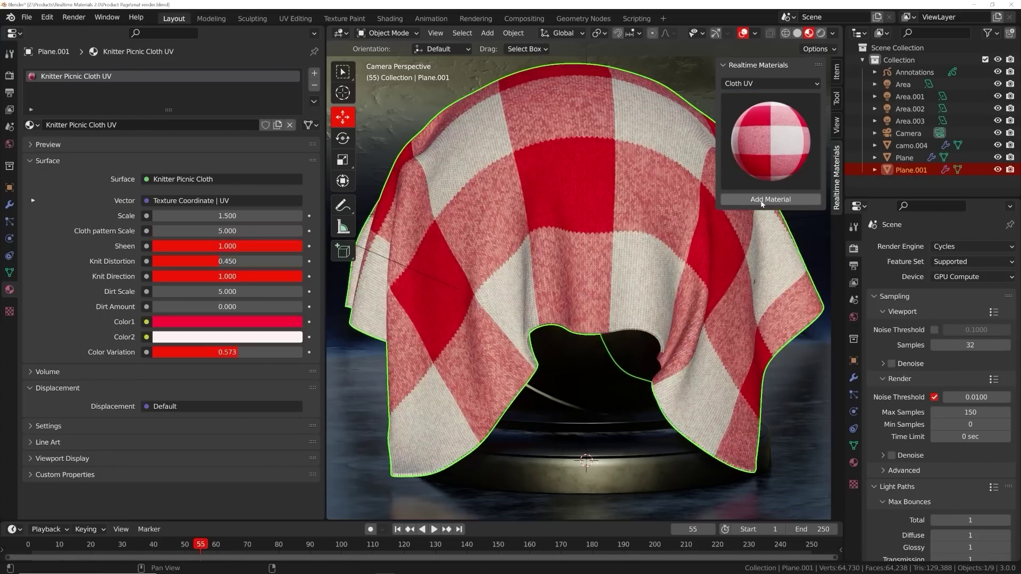
pyautogui.click(223, 322)
pyautogui.click(192, 235)
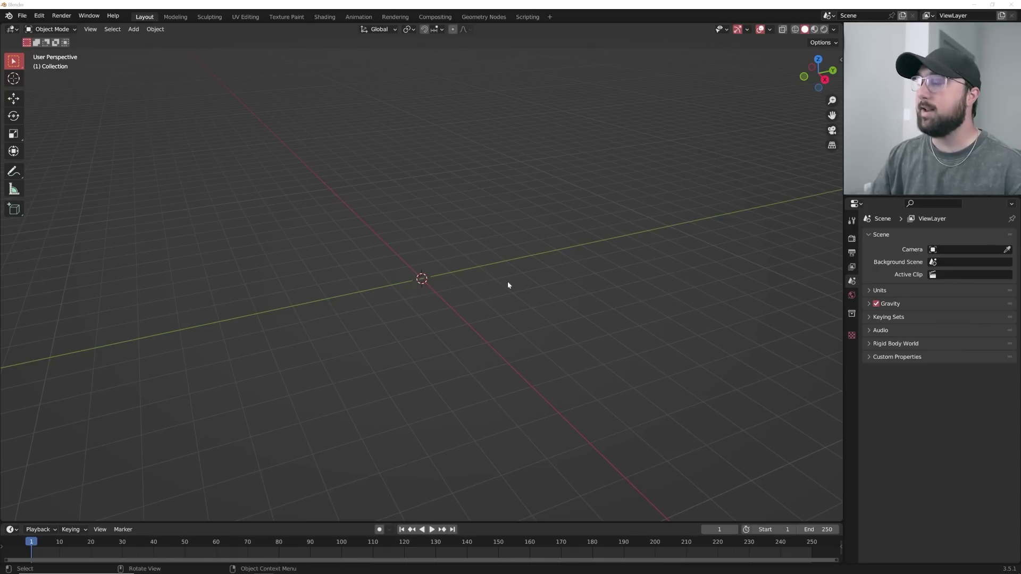
# - Add an ico sphere at the origin with 1 subdivision
pyautogui.hotkey('shift', 'a')
pyautogui.moveTo(445, 236)
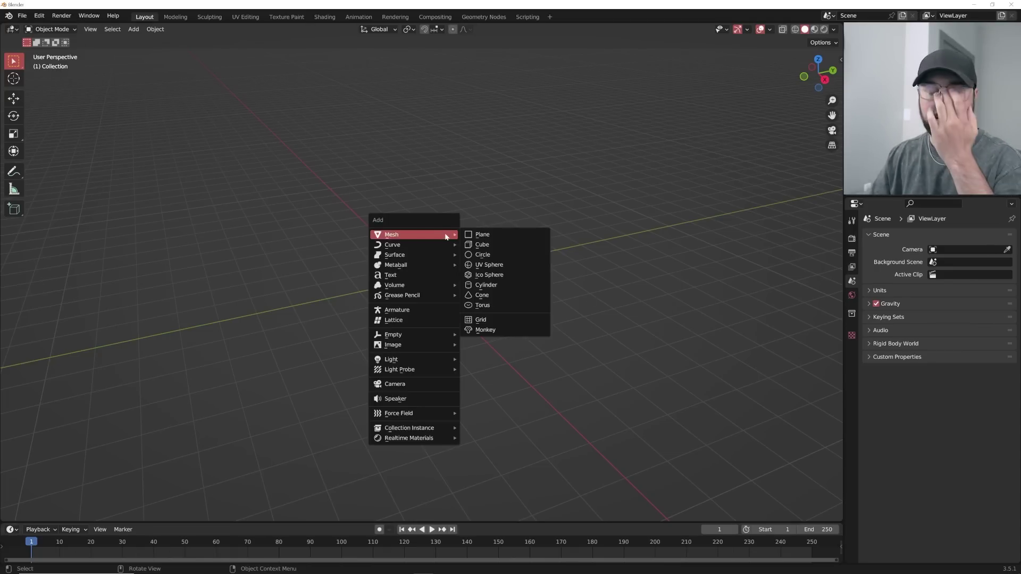
pyautogui.click(485, 275)
pyautogui.click(61, 513)
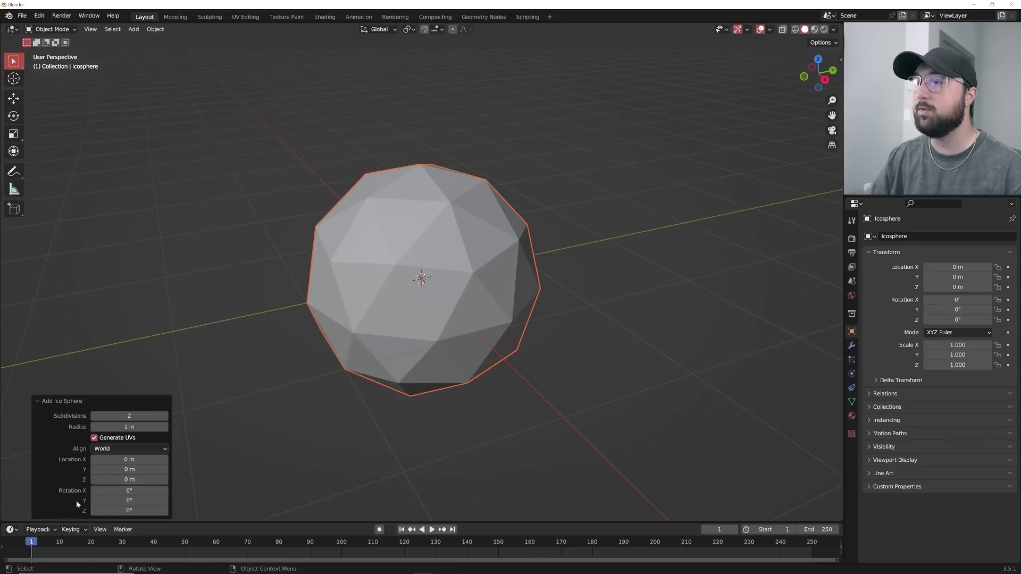
pyautogui.click(94, 416)
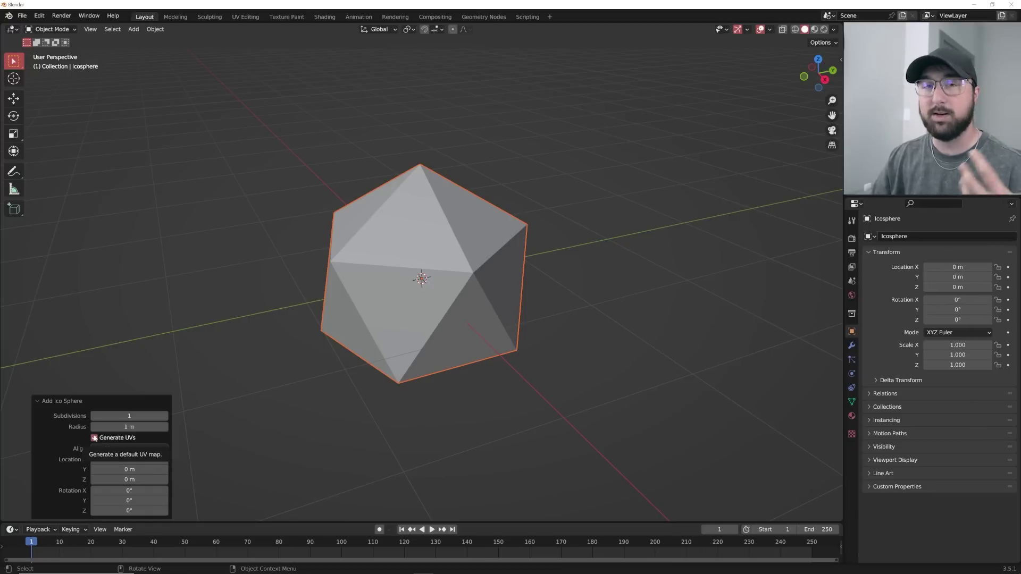
pyautogui.click(52, 401)
# - Move the ico sphere away from the origin to about -6.25 m on the Y axis
pyautogui.scroll(-4, 425, 298)
pyautogui.moveTo(462, 280); pyautogui.dragTo(437, 337, button='middle')
pyautogui.press('g')
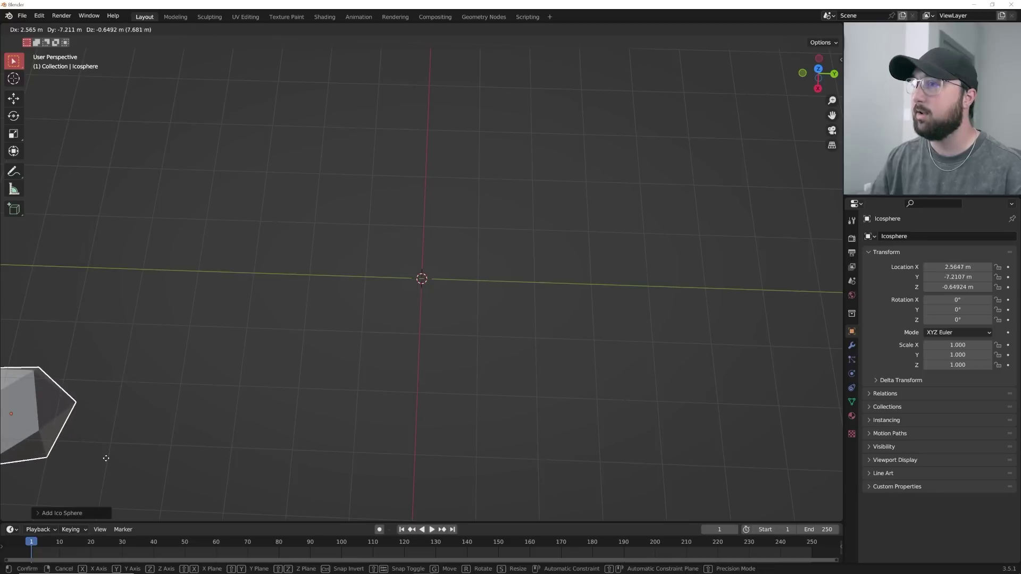
pyautogui.click(165, 296)
# - Add a UV sphere with 32 segments, 16 rings and a 1 m radius at the origin
pyautogui.hotkey('shift', 'a')
pyautogui.moveTo(456, 234)
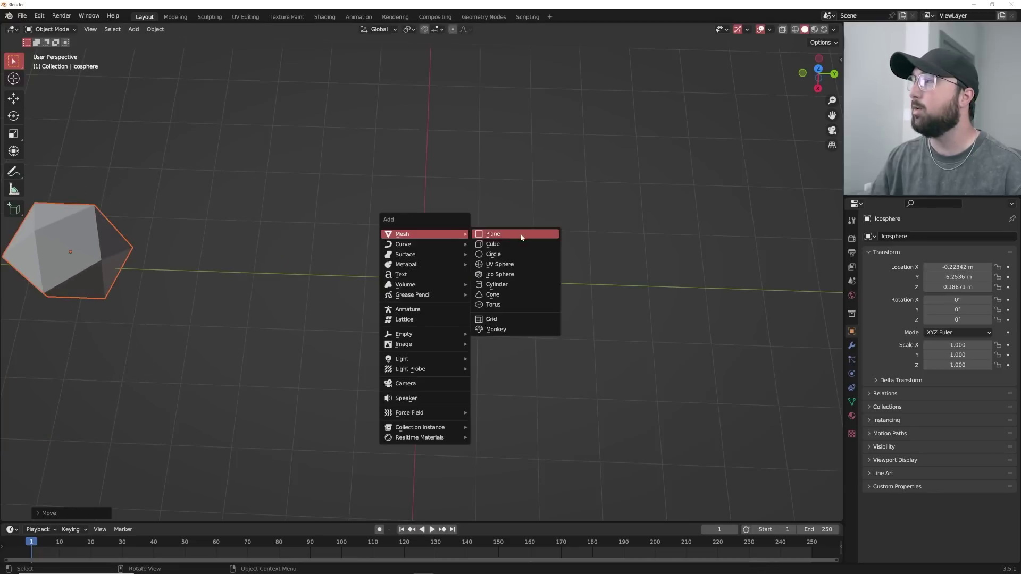
pyautogui.click(504, 269)
pyautogui.scroll(4, 473, 297)
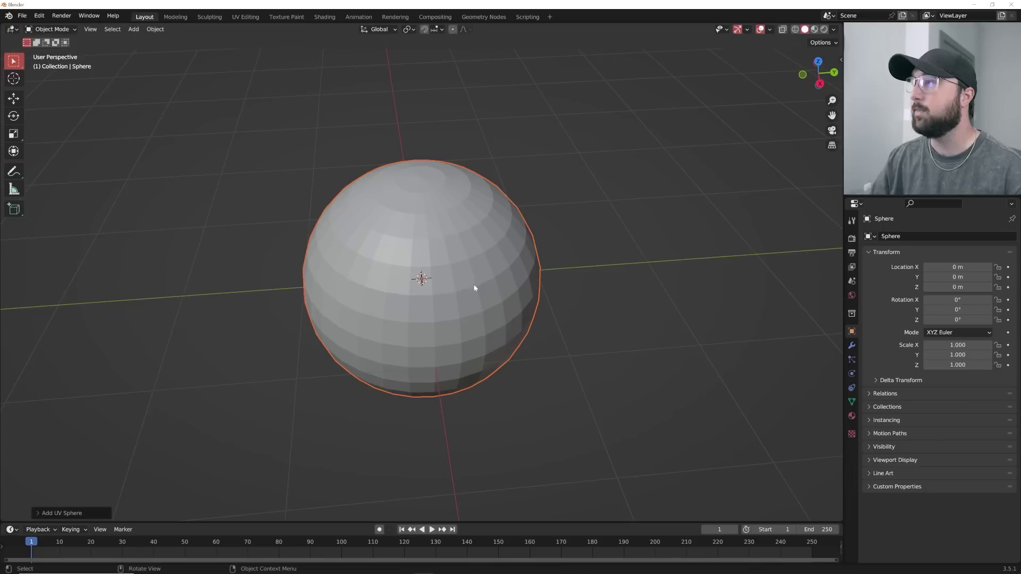
pyautogui.click(58, 513)
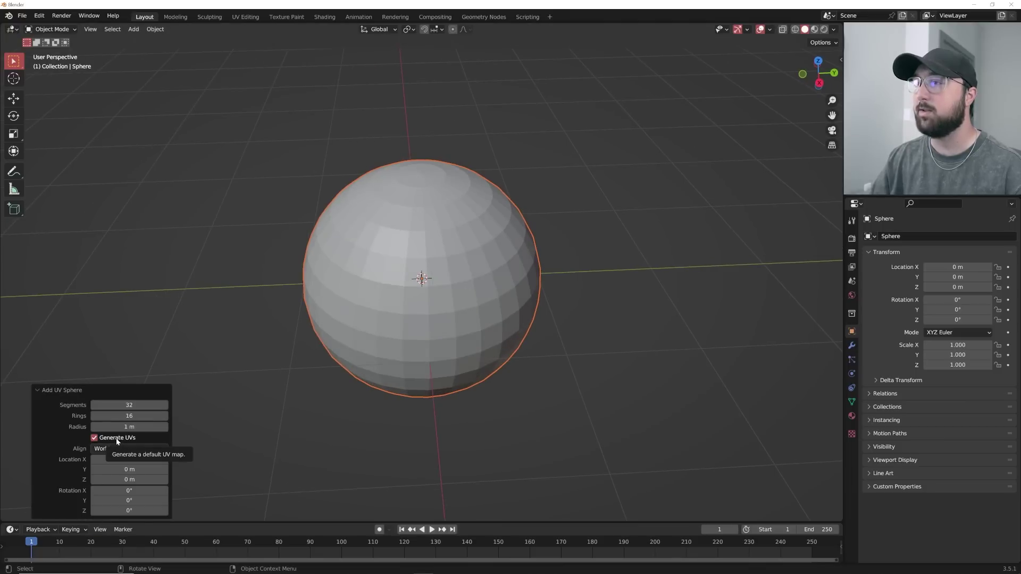
pyautogui.click(36, 390)
# - Subdivide the whole UV sphere with 1 cut and a smoothness of 1, and shade the object smooth
pyautogui.press('Tab')
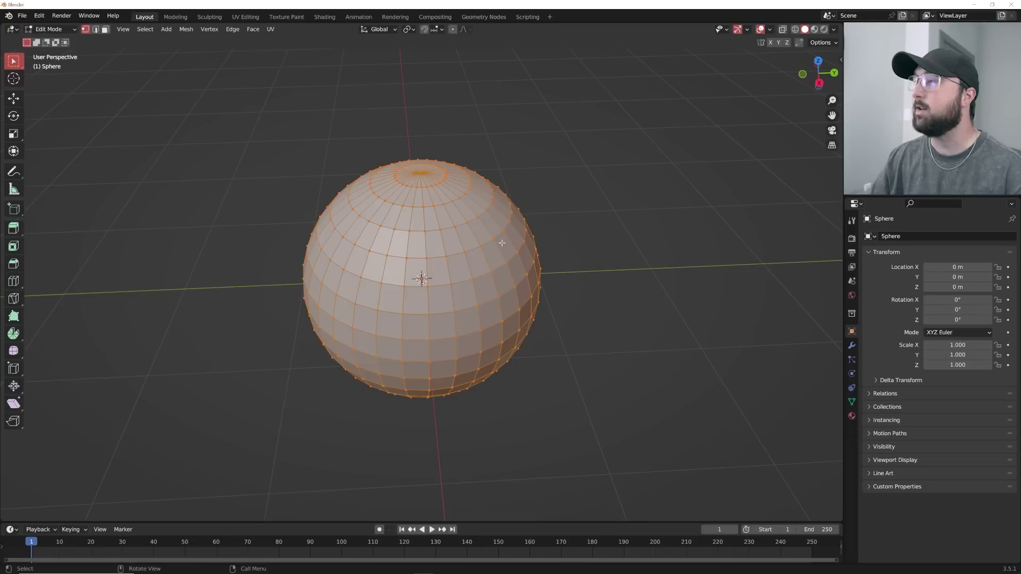
pyautogui.rightClick(501, 242)
pyautogui.click(501, 242)
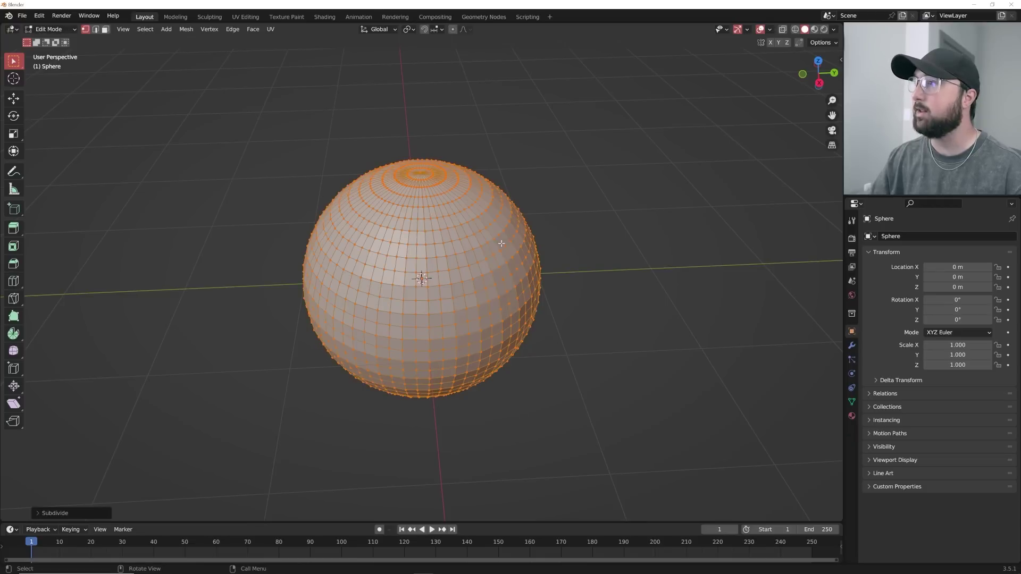
pyautogui.click(67, 512)
pyautogui.moveTo(137, 456); pyautogui.dragTo(169, 455)
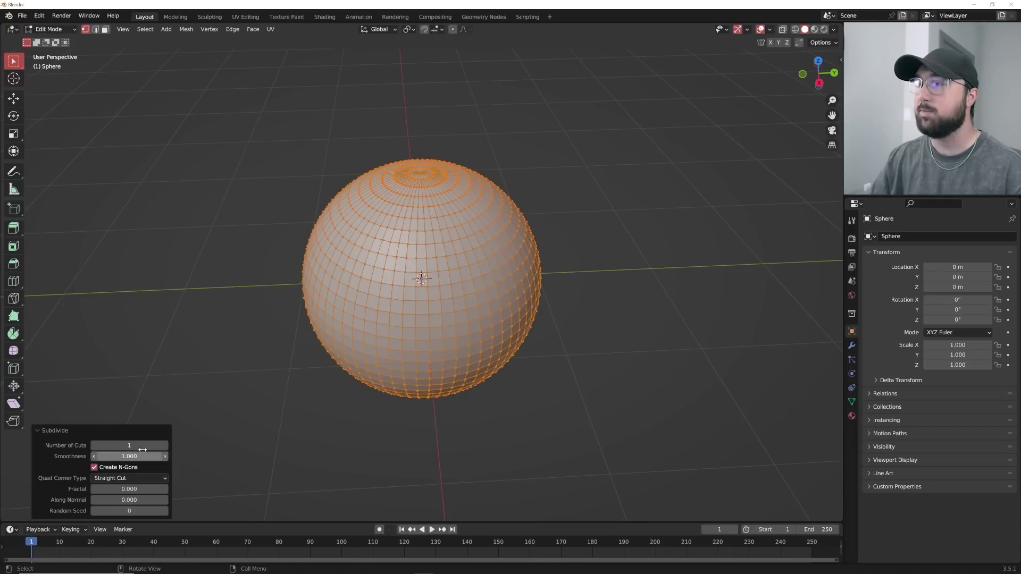
pyautogui.press('Tab')
pyautogui.rightClick(496, 230)
pyautogui.click(496, 230)
# - Move the UV sphere to the positive Y side, opposite the ico sphere, and scale it down
pyautogui.moveTo(463, 306); pyautogui.dragTo(472, 346, button='middle')
pyautogui.scroll(-5, 441, 287)
pyautogui.scroll(-3, 422, 314)
pyautogui.press('g')
pyautogui.click(596, 355)
pyautogui.press('s')
pyautogui.click(690, 316)
# - Scale the ico sphere uniformly to about 0.756
pyautogui.click(259, 263)
pyautogui.press('s')
pyautogui.click(340, 256)
# - Add a Force type force field at the origin and set its strength to -400
pyautogui.scroll(2, 501, 285)
pyautogui.moveTo(501, 285); pyautogui.dragTo(473, 302, button='middle')
pyautogui.hotkey('shift', 'a')
pyautogui.moveTo(364, 194)
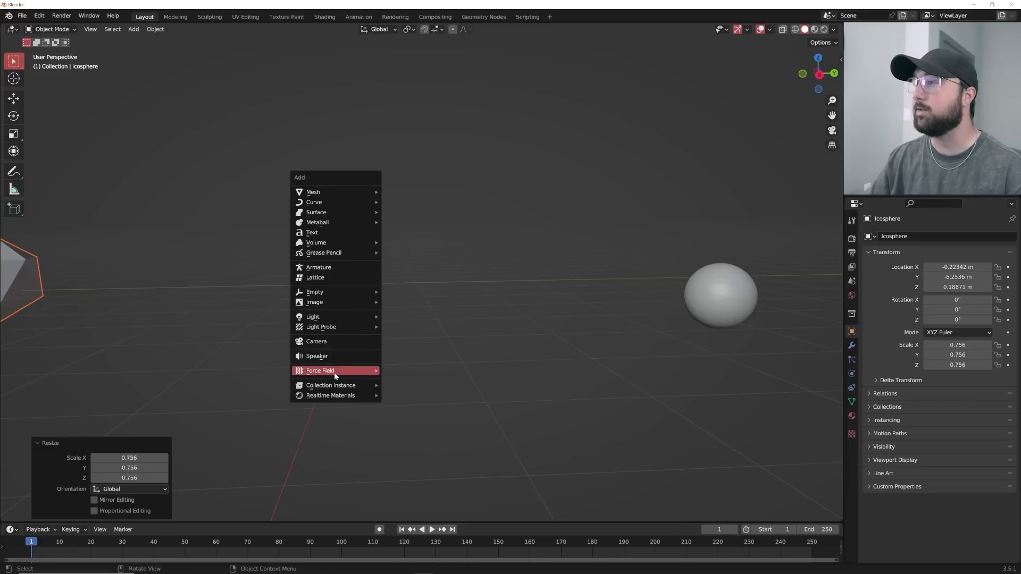
pyautogui.moveTo(335, 376)
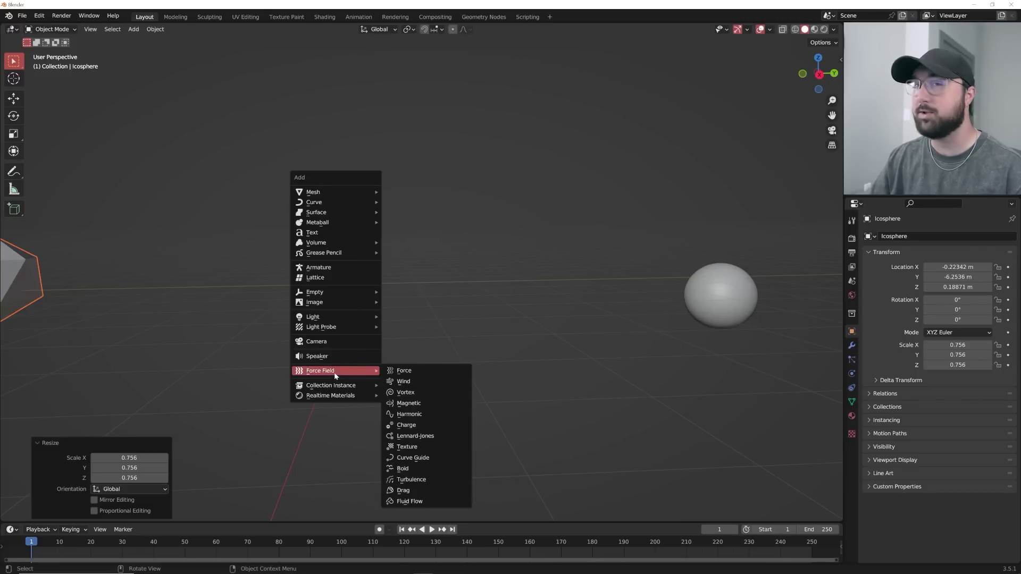
pyautogui.click(394, 371)
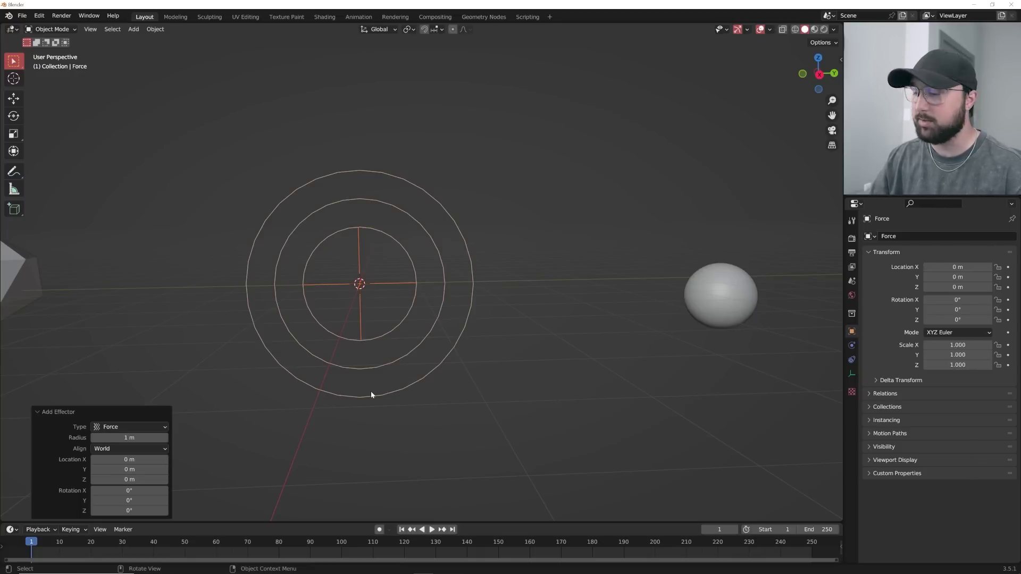
pyautogui.click(851, 345)
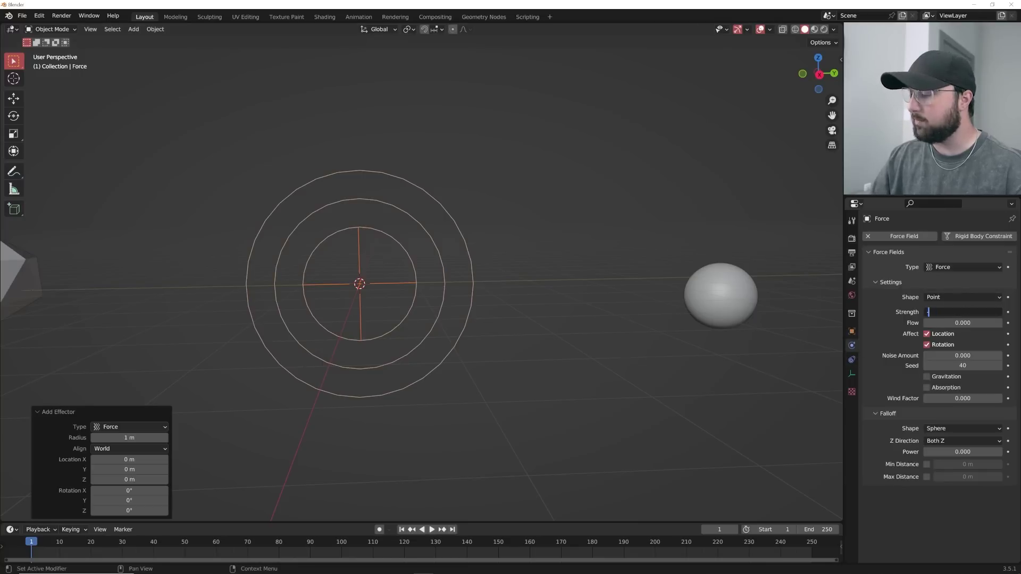
pyautogui.press('Return')
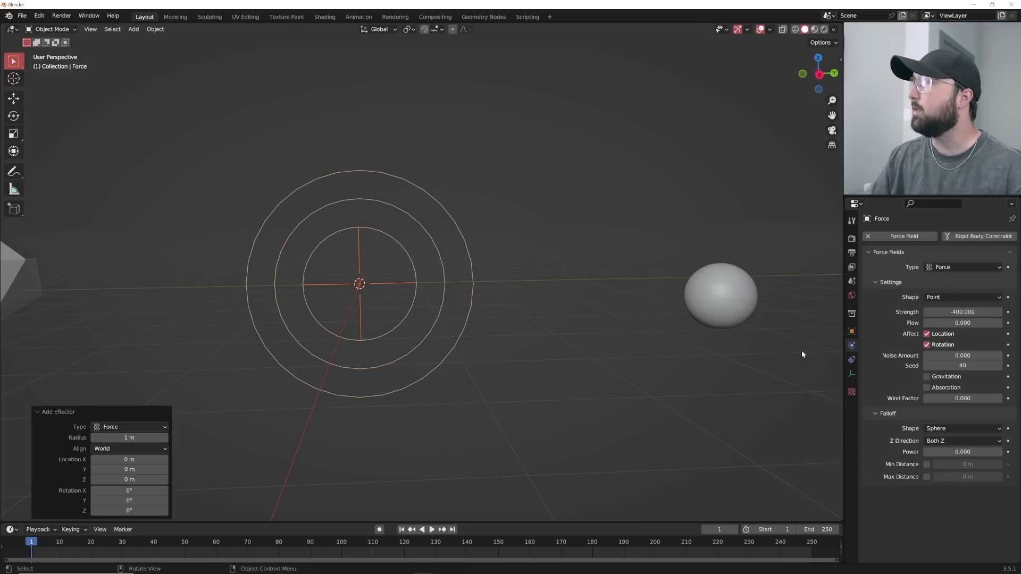
# - Make the ico sphere an active rigid body with the Convex Hull collision shape
pyautogui.click(29, 282)
pyautogui.moveTo(53, 282); pyautogui.dragTo(78, 296, button='middle')
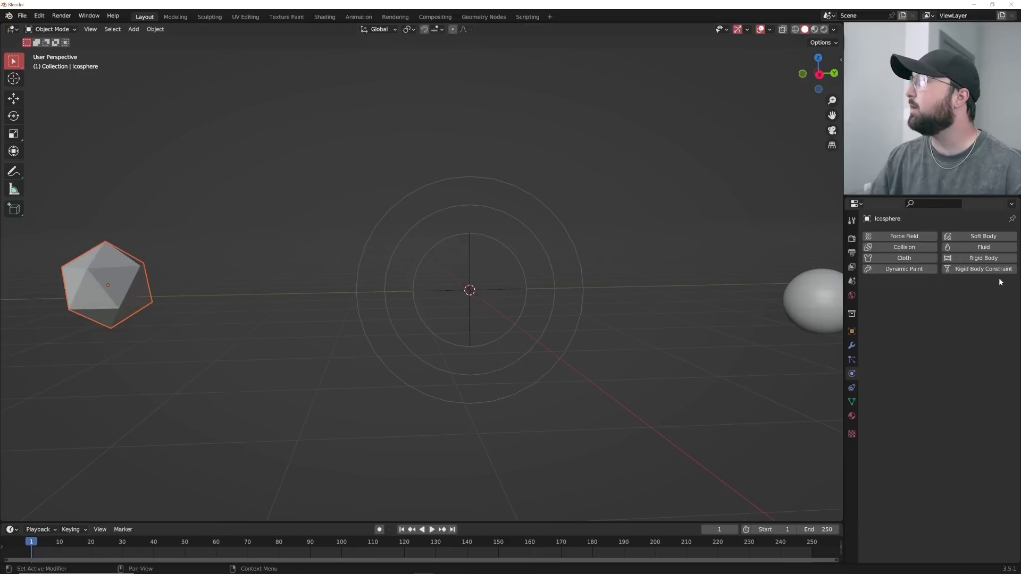
pyautogui.click(988, 258)
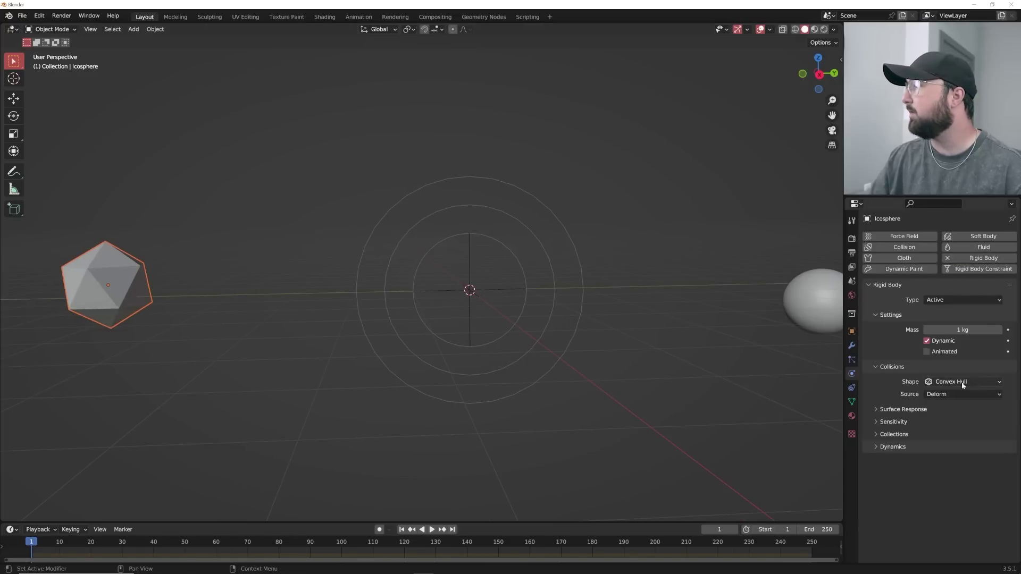
# - Make the UV sphere an active rigid body and set its collision shape to Sphere
pyautogui.moveTo(665, 367); pyautogui.dragTo(537, 364, button='middle')
pyautogui.click(619, 310)
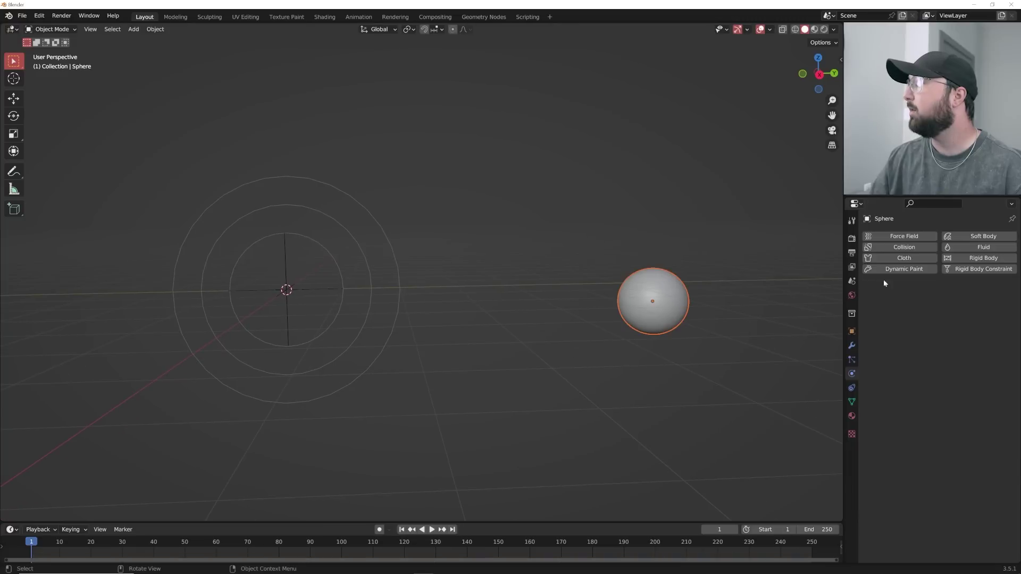
pyautogui.click(977, 260)
pyautogui.click(960, 382)
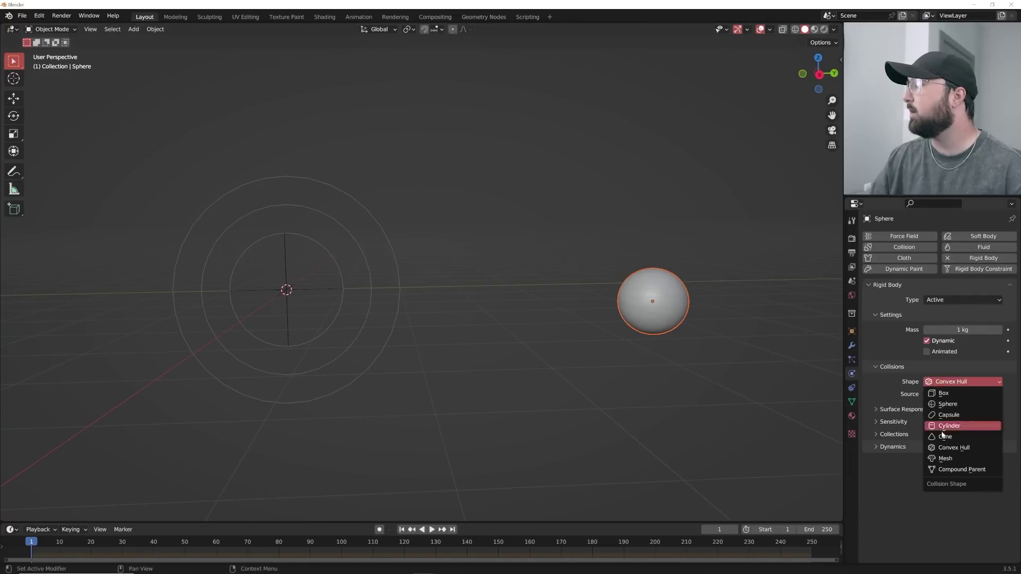
pyautogui.click(947, 404)
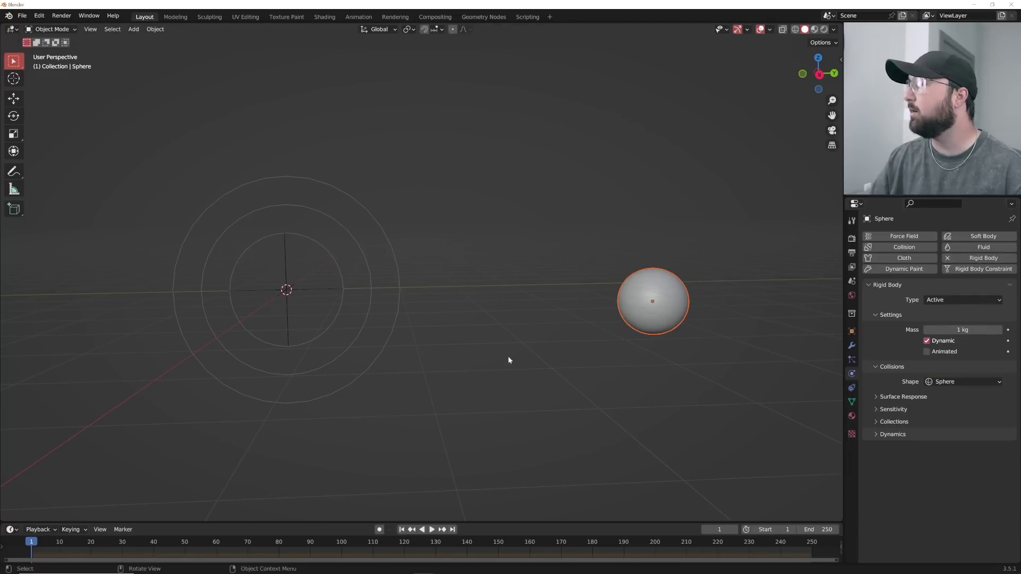
# - Play the rigid body simulation with both objects in view and return to the first frame
pyautogui.moveTo(509, 357); pyautogui.dragTo(434, 501, button='middle')
pyautogui.press('space')
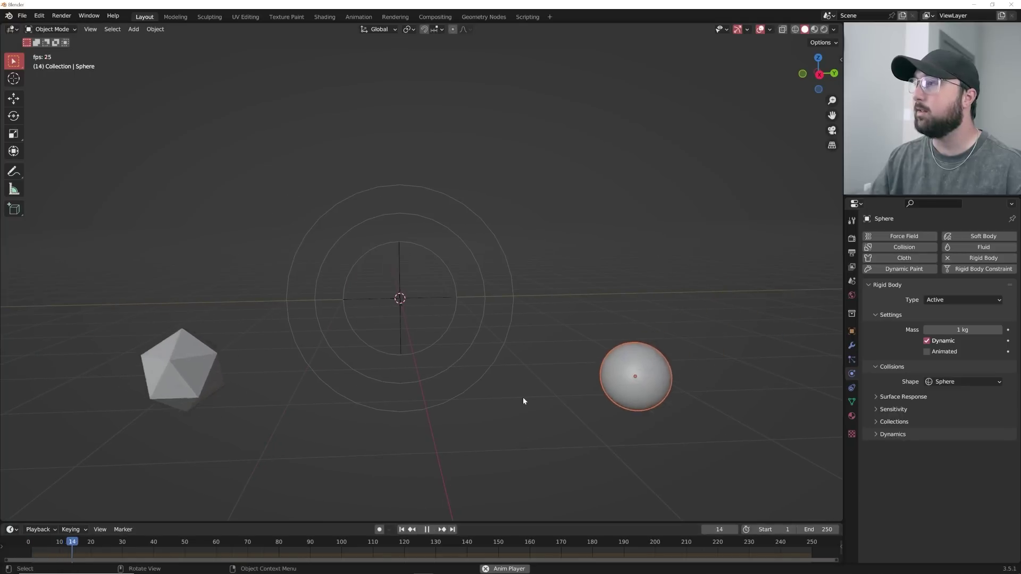
pyautogui.click(402, 530)
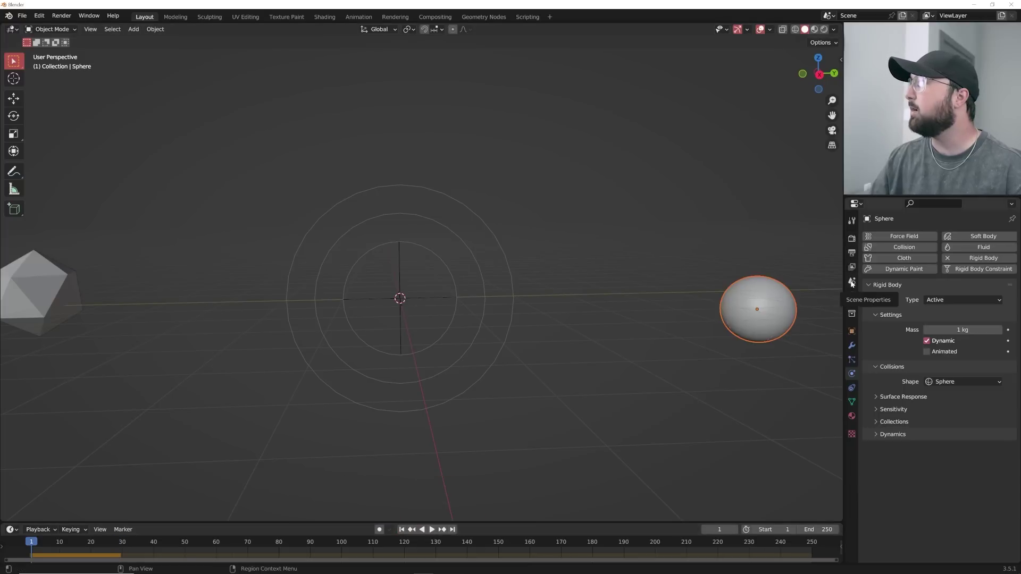
# - Set the scene's Z gravity to 0 m/s² and play the simulation again to test the attraction
pyautogui.click(851, 283)
pyautogui.click(901, 308)
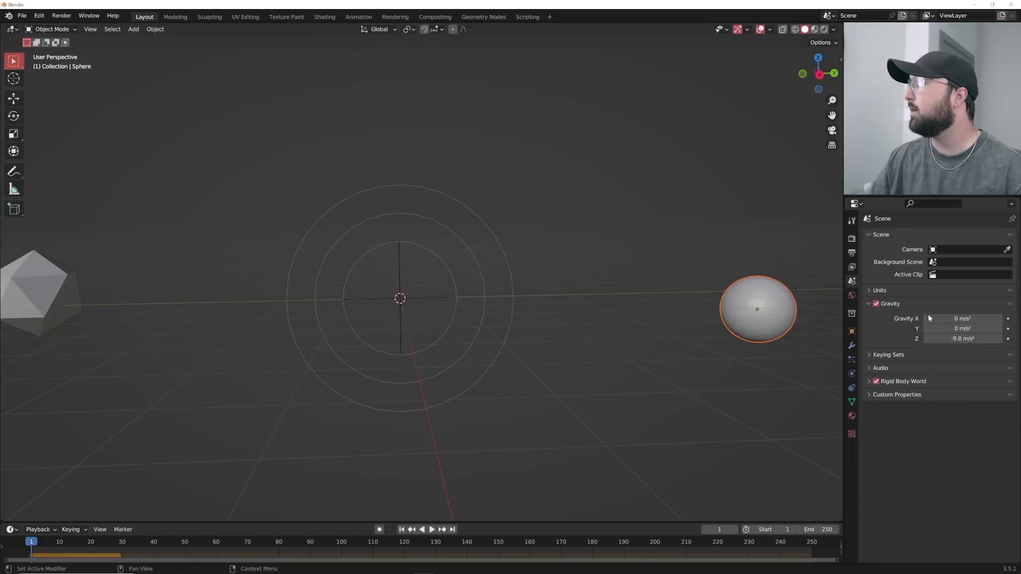
pyautogui.click(962, 339)
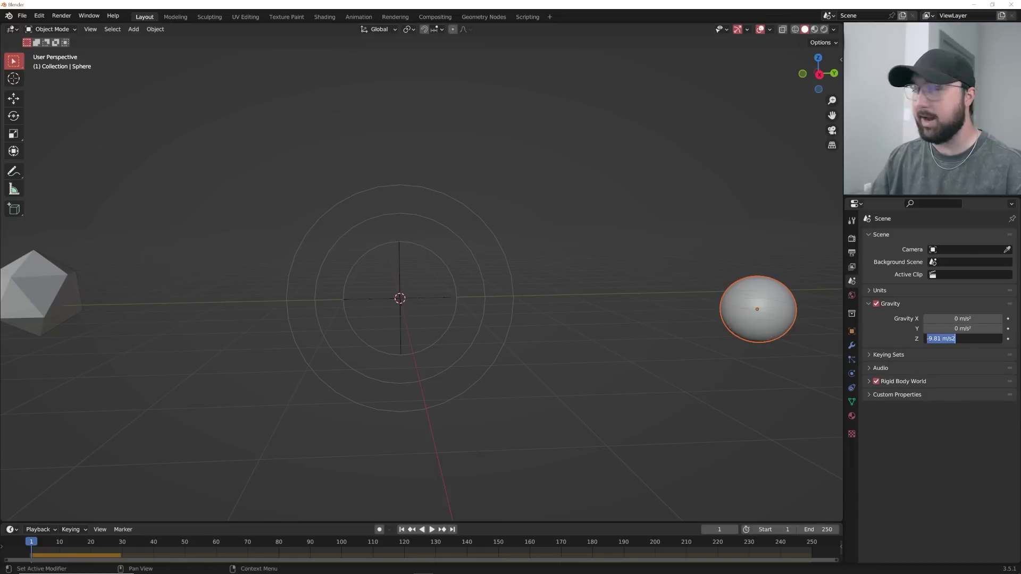
pyautogui.write('0')
pyautogui.press('Return')
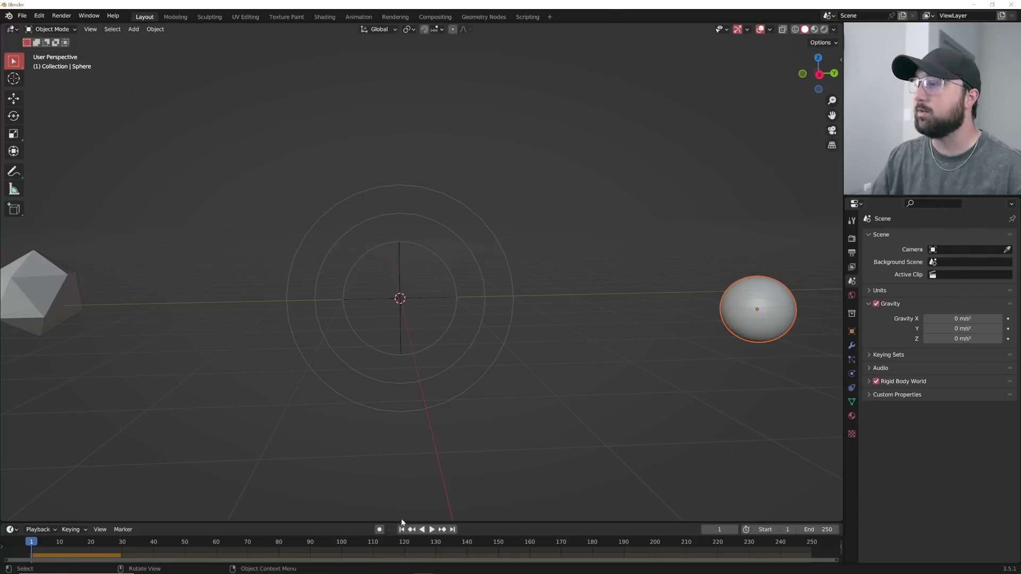
pyautogui.press('space')
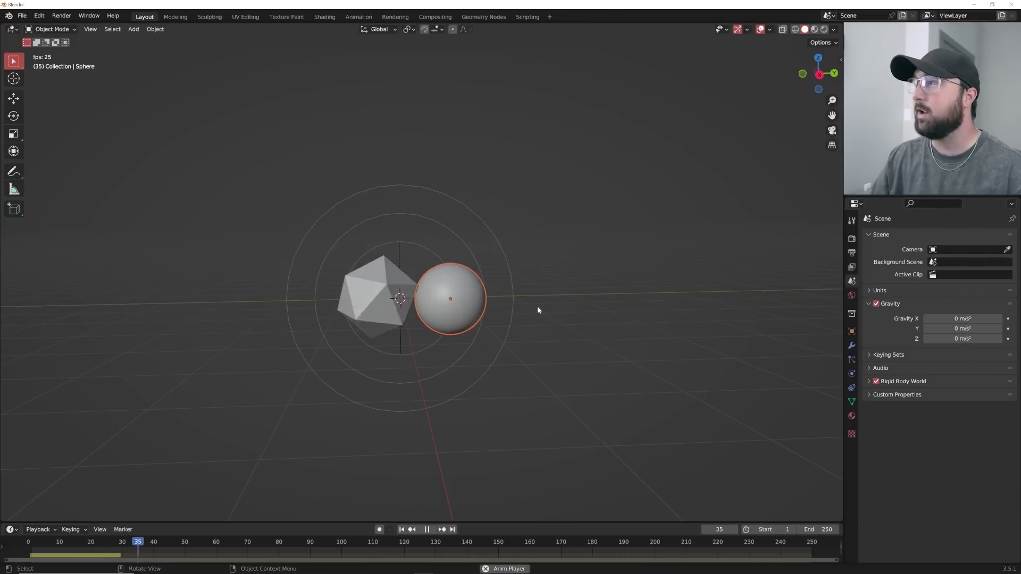
pyautogui.press('Escape')
# - Add a torus at the origin and raise its major and minor segment counts
pyautogui.hotkey('shift', 'a')
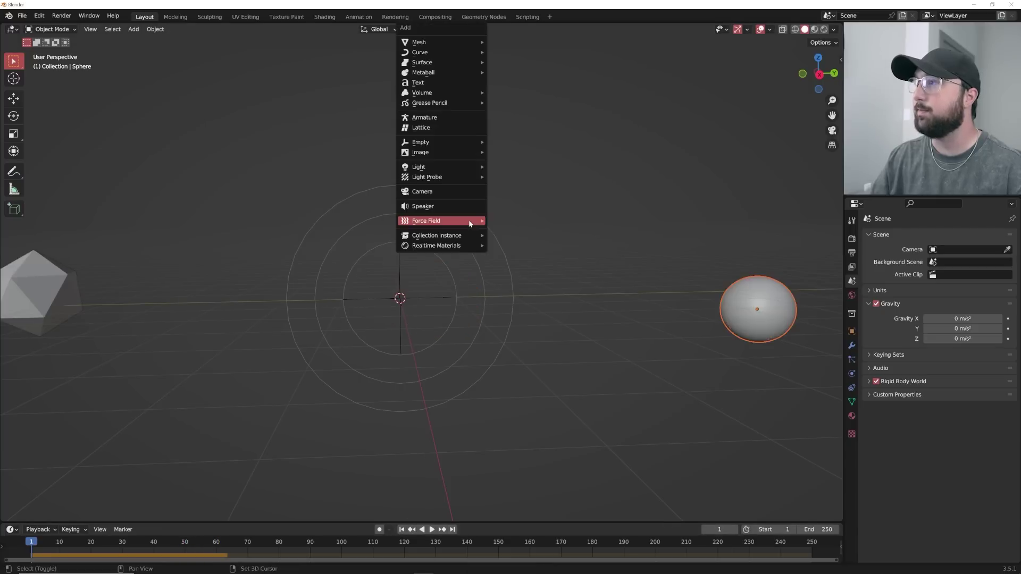
pyautogui.moveTo(430, 42)
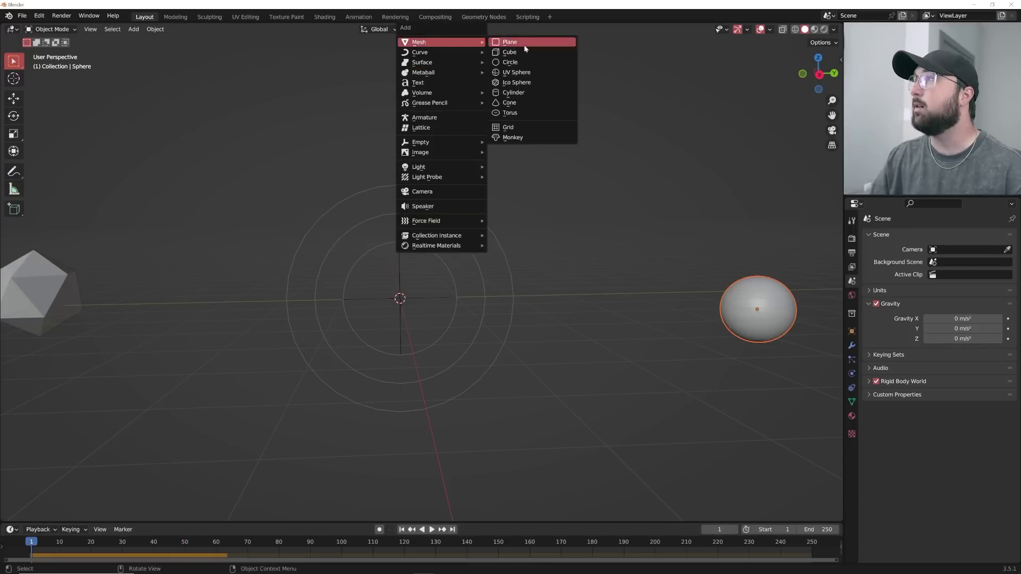
pyautogui.click(517, 111)
pyautogui.moveTo(488, 200); pyautogui.dragTo(452, 266, button='middle')
pyautogui.scroll(4, 428, 297)
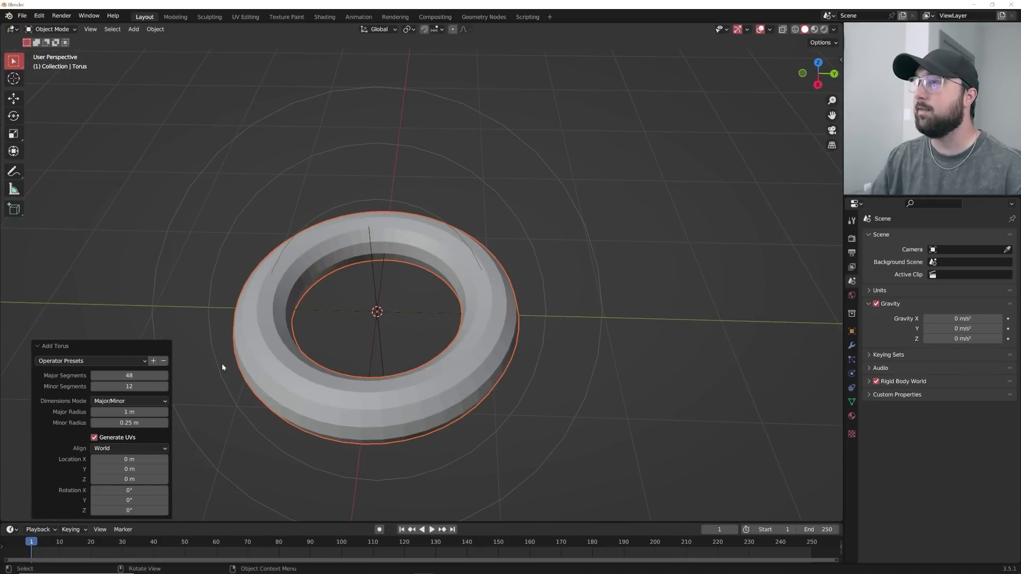
pyautogui.moveTo(144, 376); pyautogui.dragTo(166, 375)
pyautogui.moveTo(129, 387); pyautogui.dragTo(131, 423)
pyautogui.click(118, 347)
# - Shade the torus smooth and open its object properties
pyautogui.moveTo(120, 350); pyautogui.dragTo(492, 237, button='middle')
pyautogui.rightClick(492, 237)
pyautogui.click(492, 237)
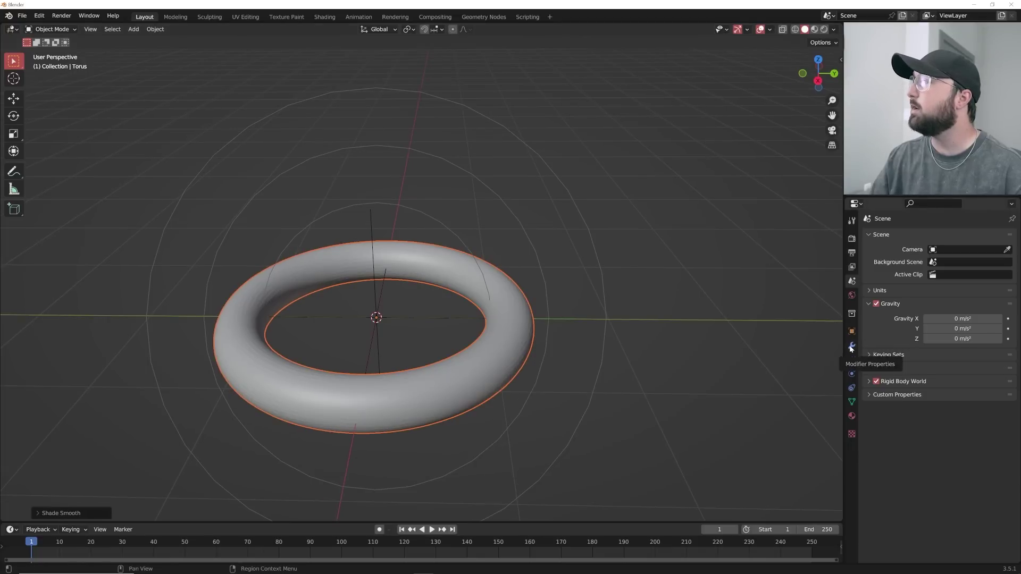
pyautogui.click(851, 331)
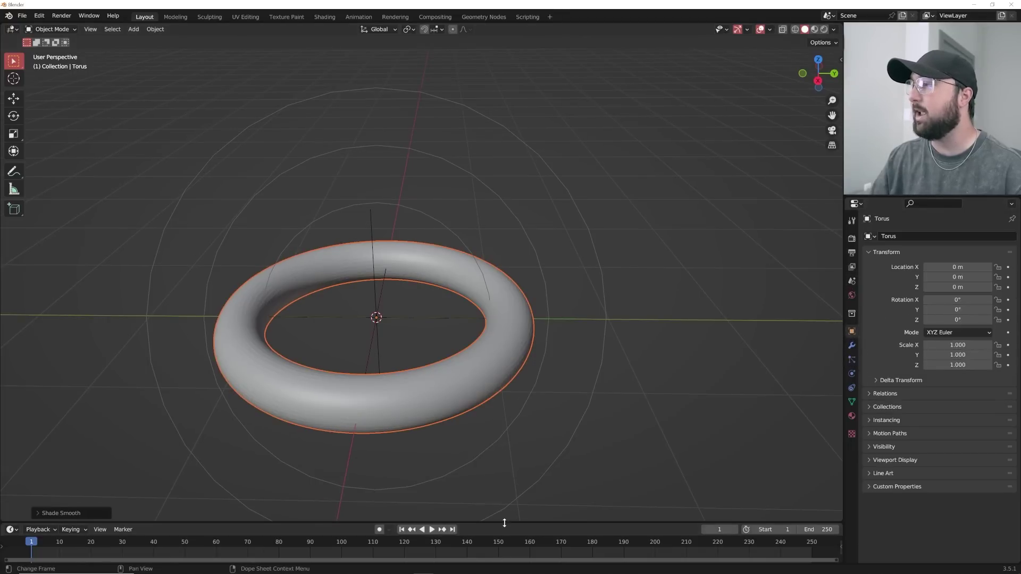
# - Enlarge the timeline and set the animation's end frame to 350
pyautogui.moveTo(504, 523); pyautogui.dragTo(503, 472)
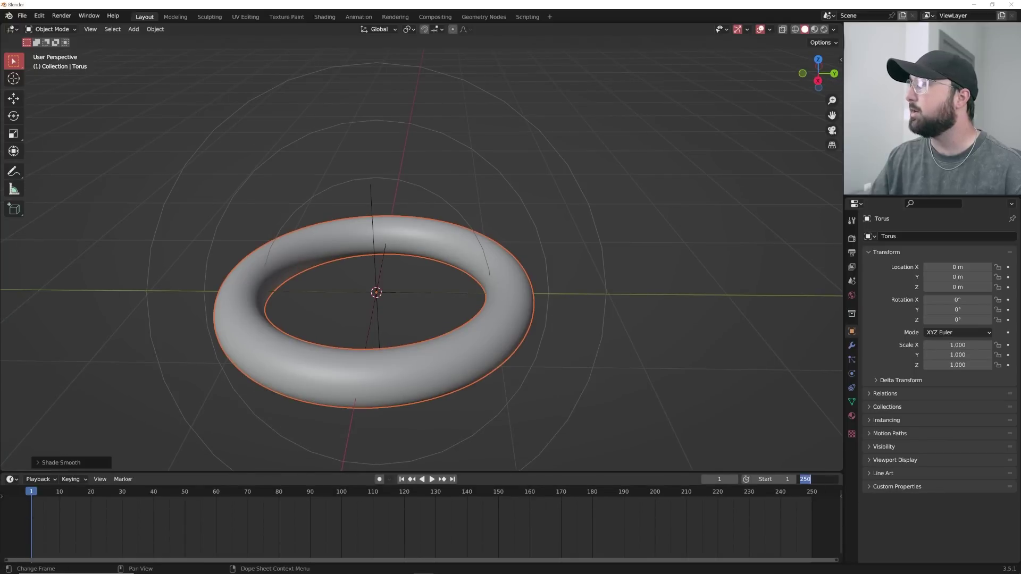
pyautogui.write('50')
pyautogui.press('Return')
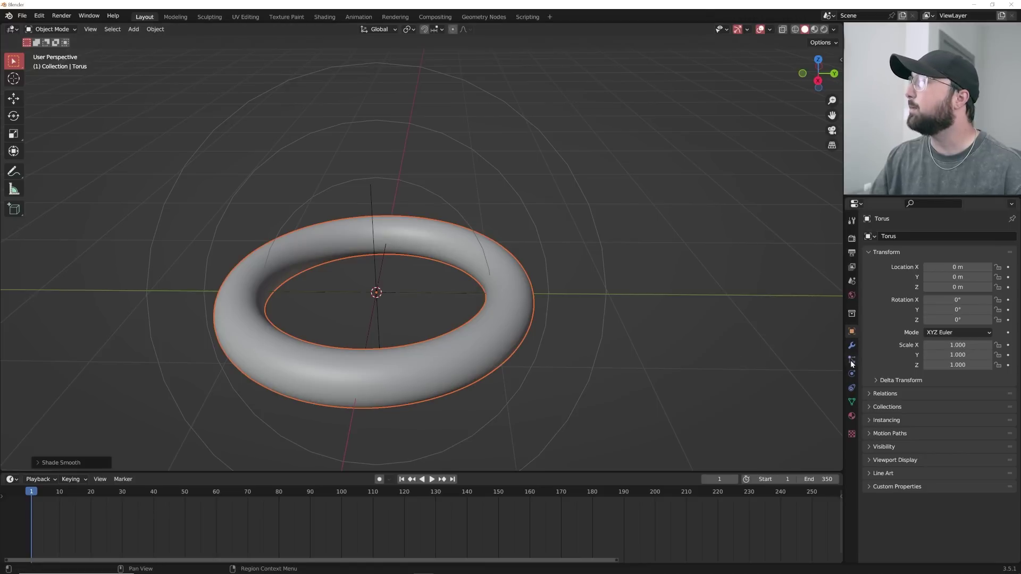
pyautogui.moveTo(966, 304); pyautogui.dragTo(978, 304)
pyautogui.hotkey('ctrl', 'z')
pyautogui.keyDown('ctrl'); pyautogui.scroll(1, 967, 304); pyautogui.keyUp('ctrl')
pyautogui.keyDown('ctrl'); pyautogui.scroll(-1, 966, 304); pyautogui.keyUp('ctrl')
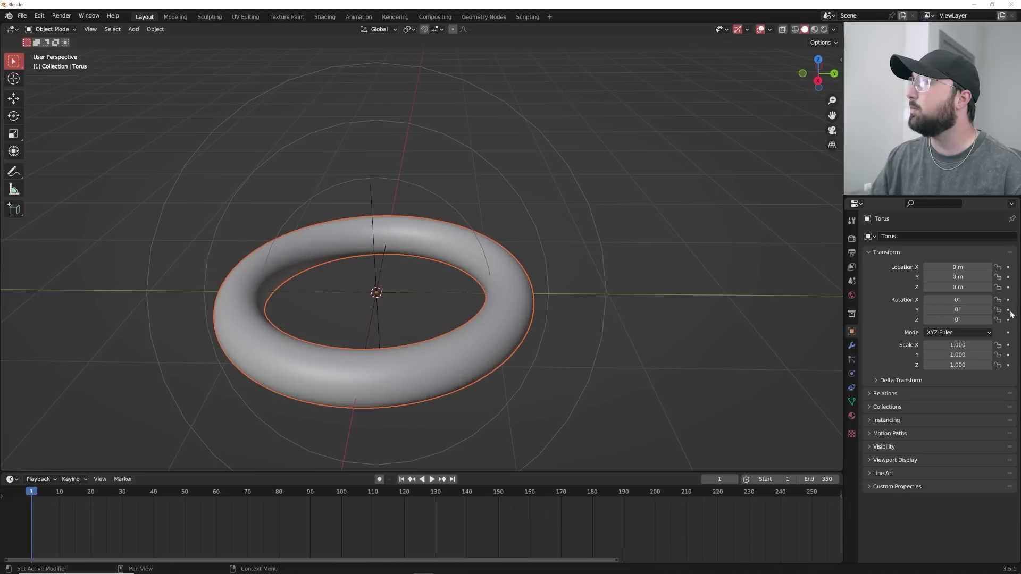
# - Keyframe the torus's Y rotation at 0° on frame 1 and 1800° (360*5) on frame 350, and preview the spin
pyautogui.click(1008, 310)
pyautogui.click(452, 479)
pyautogui.click(957, 310)
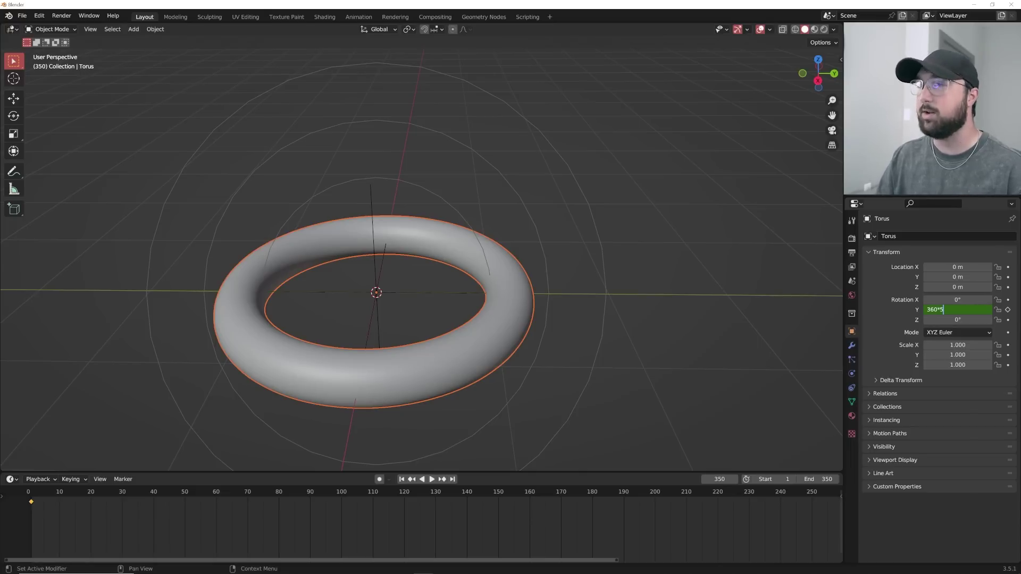
pyautogui.press('Return')
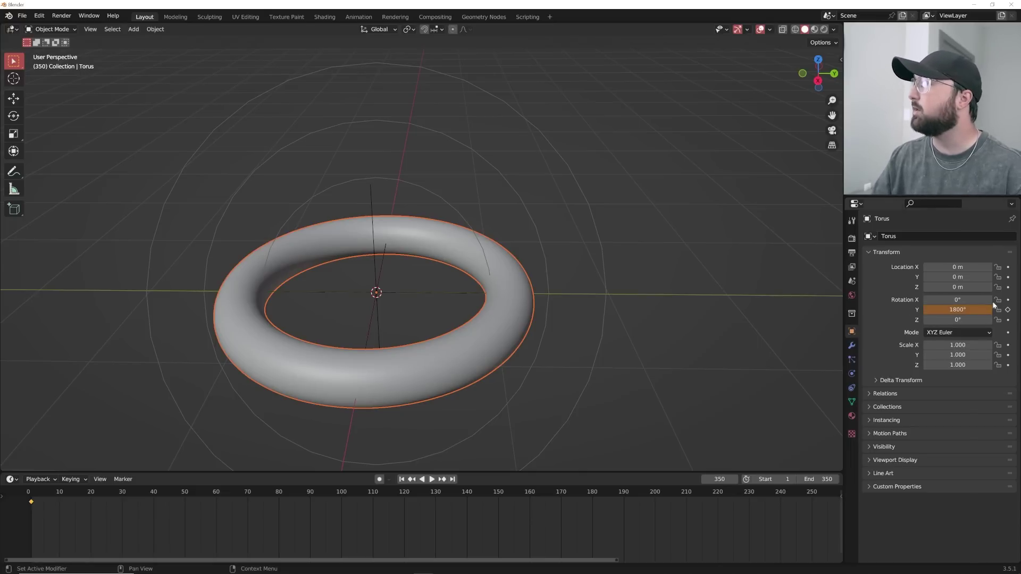
pyautogui.press('i')
pyautogui.press('space')
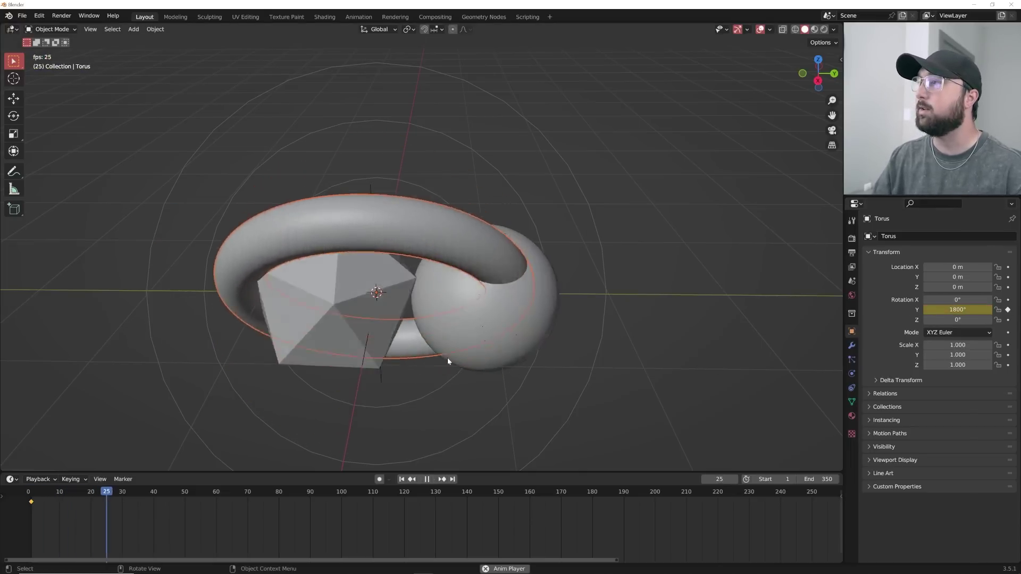
pyautogui.press('Escape')
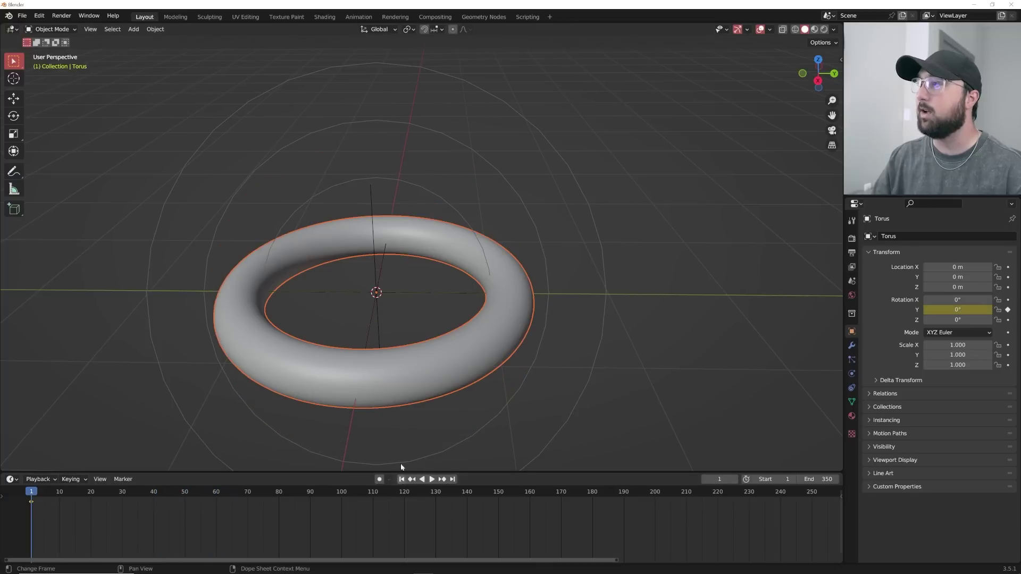
# - Make the torus a Passive, Animated rigid body with the Mesh collision shape
pyautogui.click(851, 359)
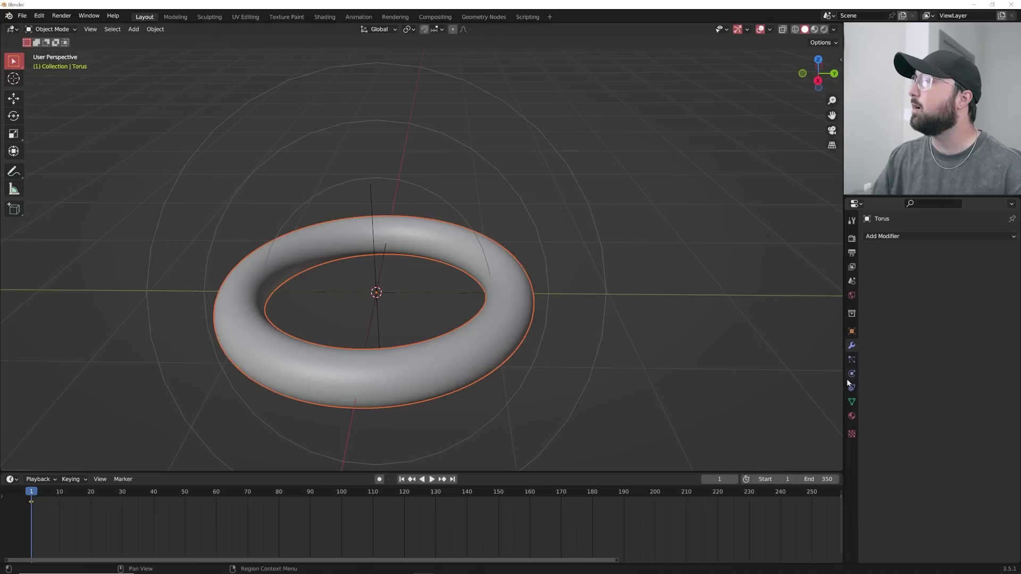
pyautogui.click(851, 374)
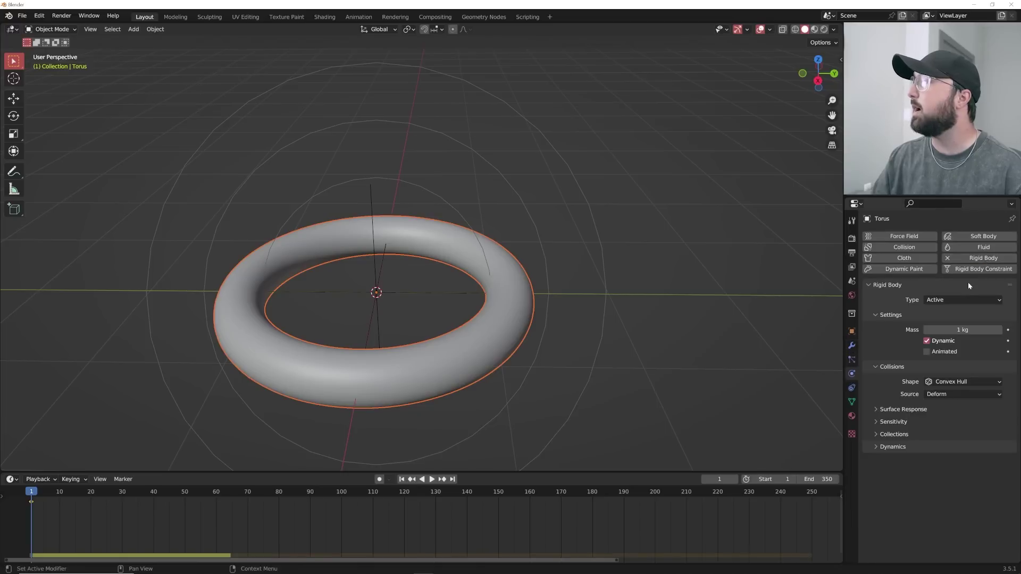
pyautogui.click(946, 300)
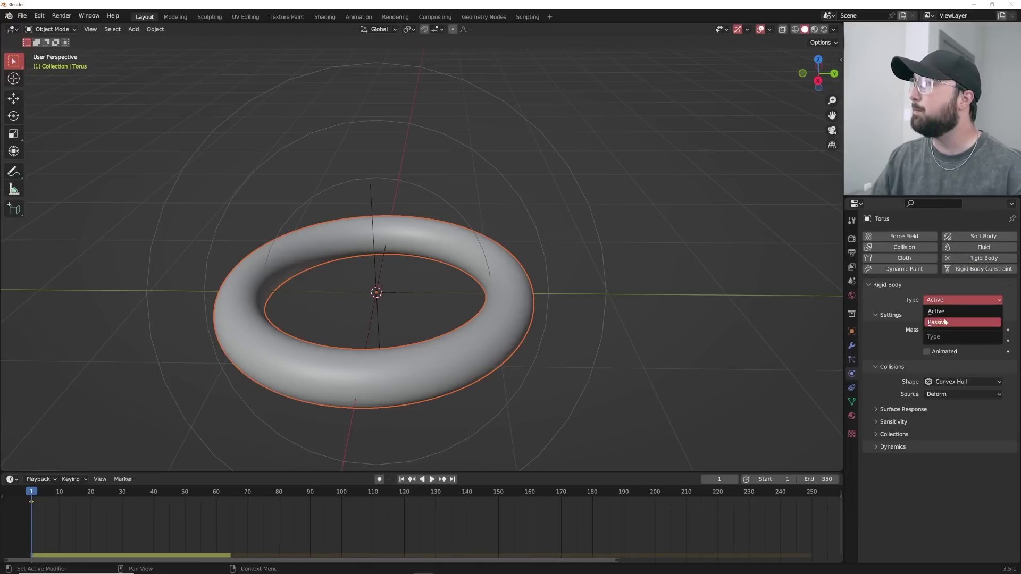
pyautogui.click(943, 316)
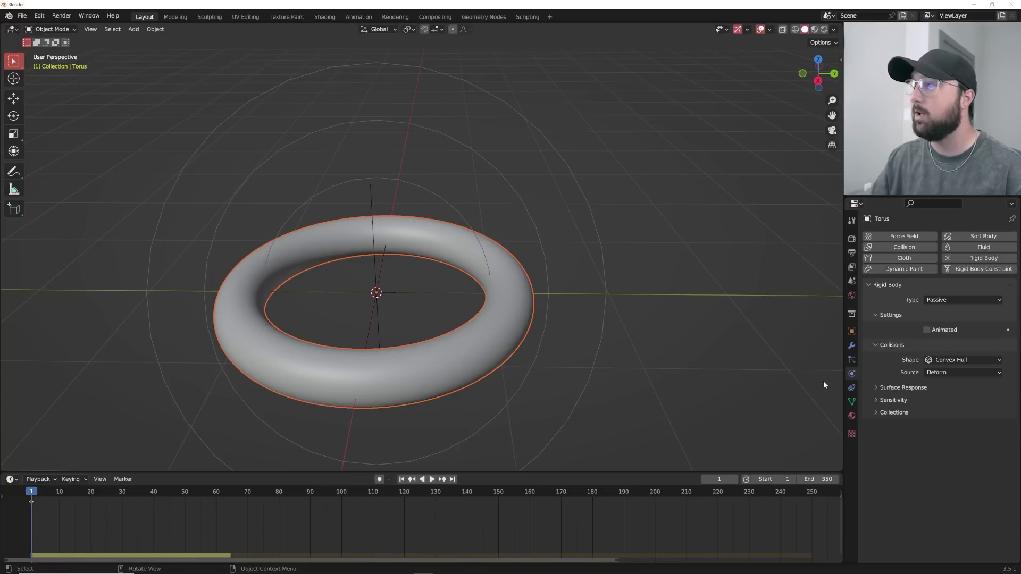
pyautogui.click(926, 330)
pyautogui.click(960, 360)
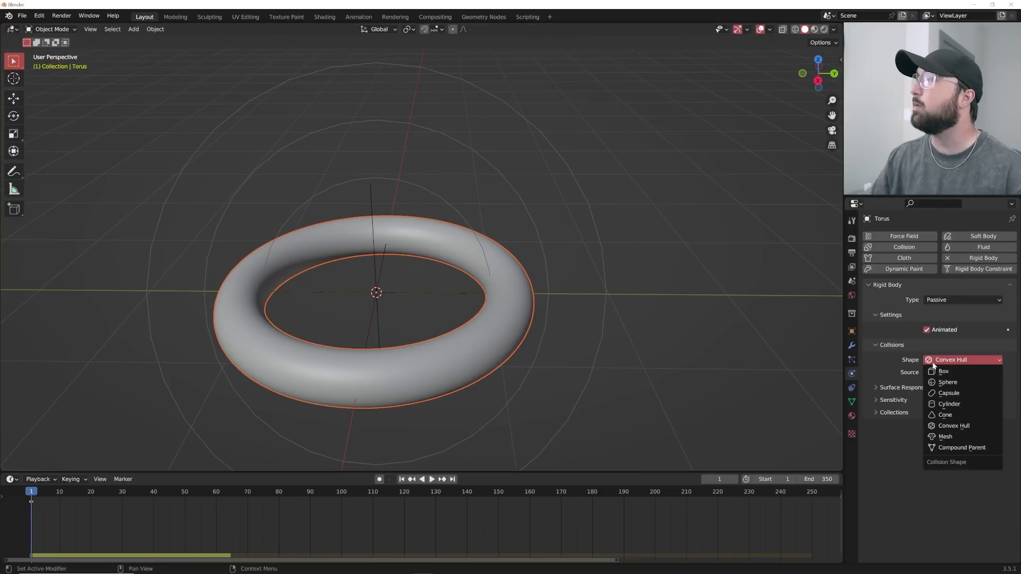
pyautogui.click(943, 437)
# - Play the simulation to test the objects colliding with the spinning torus and return to the first frame
pyautogui.press('space')
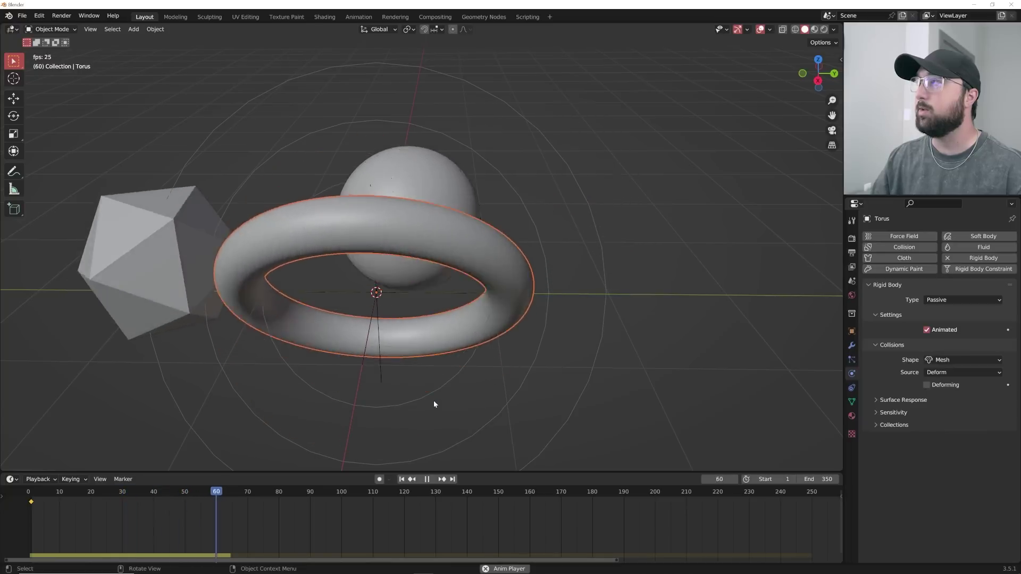
pyautogui.press('space')
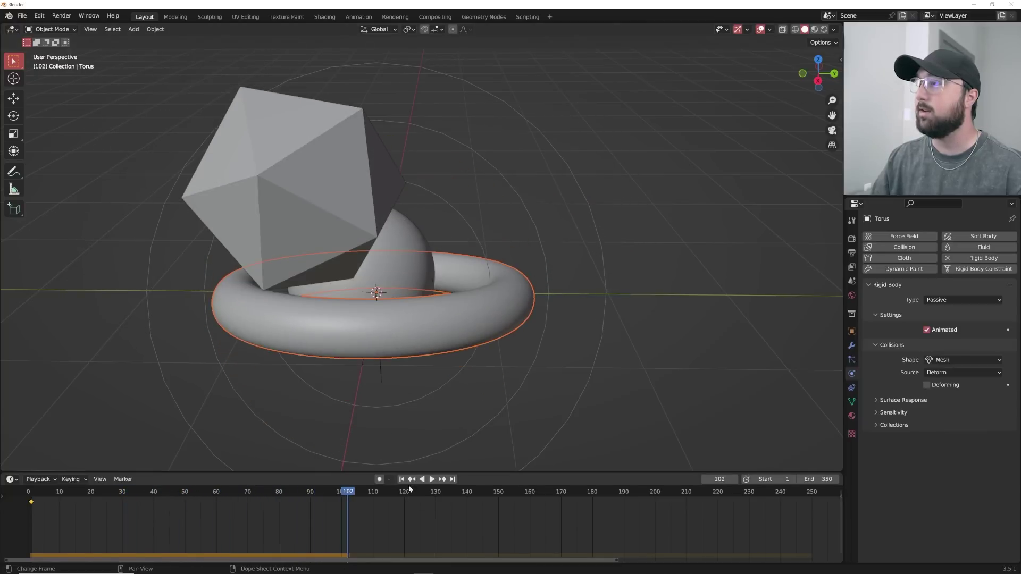
pyautogui.click(401, 479)
# - Add a second torus at the origin, shaped as a thin ring wide enough to surround the first torus
pyautogui.moveTo(420, 319); pyautogui.dragTo(399, 272, button='middle')
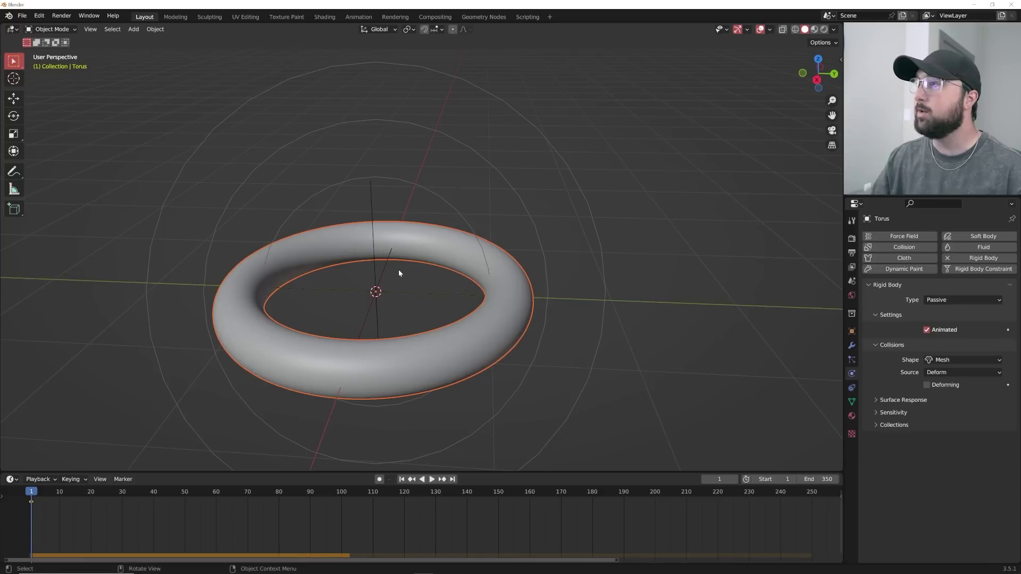
pyautogui.hotkey('shift', 'a')
pyautogui.moveTo(404, 281)
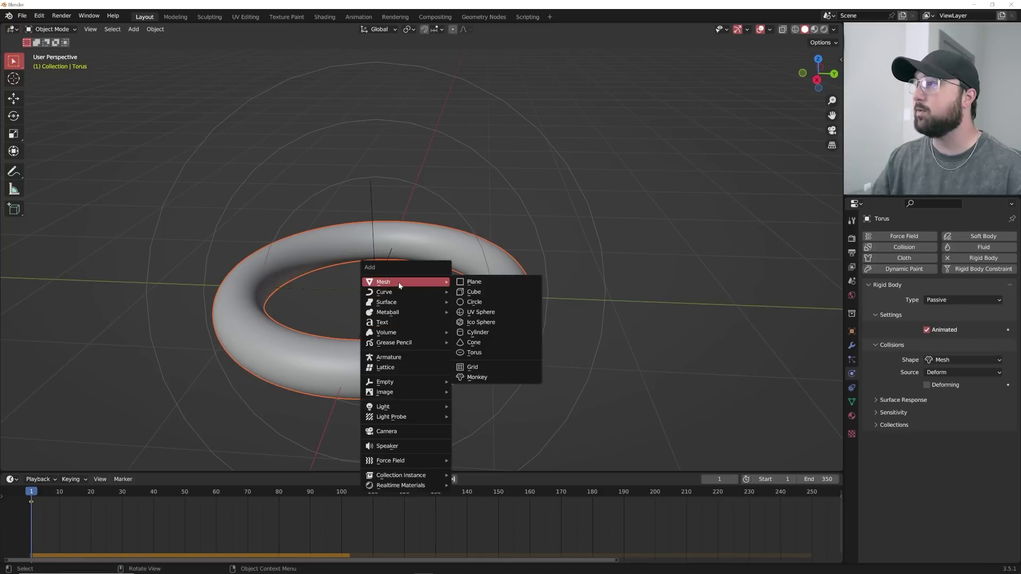
pyautogui.click(474, 352)
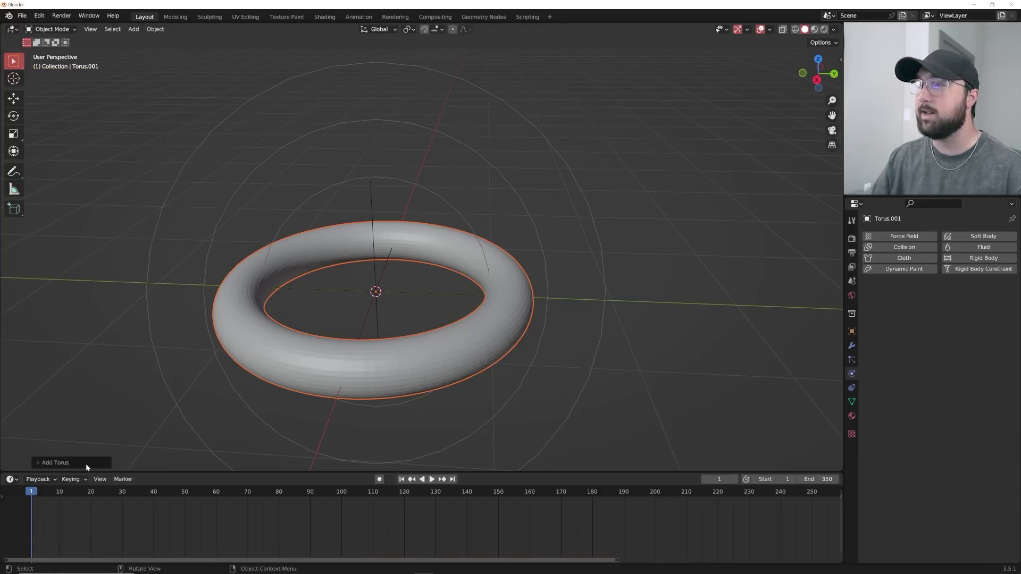
pyautogui.click(87, 464)
pyautogui.moveTo(130, 372); pyautogui.dragTo(164, 361)
pyautogui.click(69, 298)
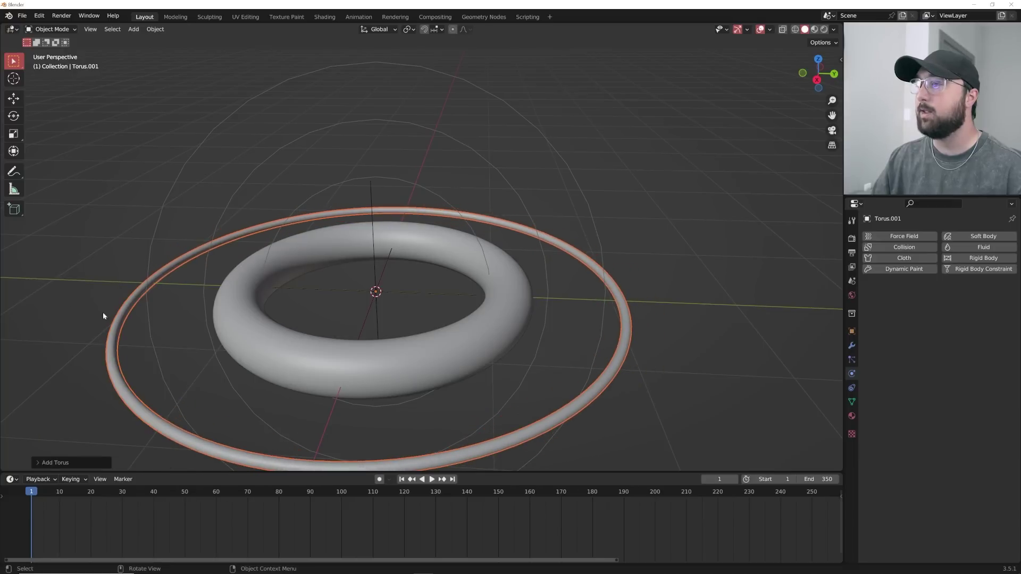
# - Keyframe the outer ring's X rotation at 0° on frame 1 and 1080° (360*3) on frame 350, and preview the motion
pyautogui.click(850, 330)
pyautogui.moveTo(957, 300); pyautogui.dragTo(922, 300)
pyautogui.hotkey('ctrl', 'z')
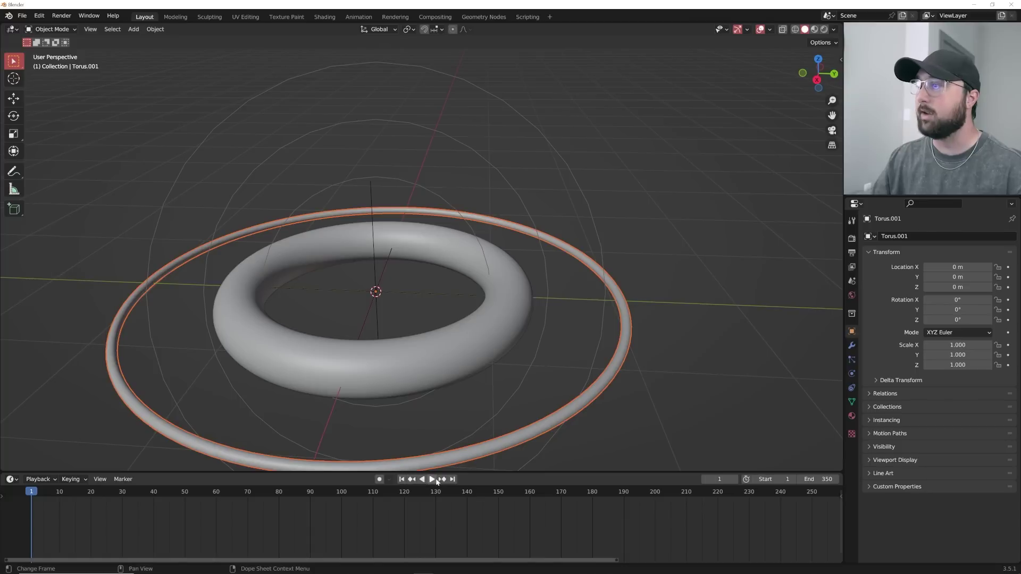
pyautogui.click(1008, 300)
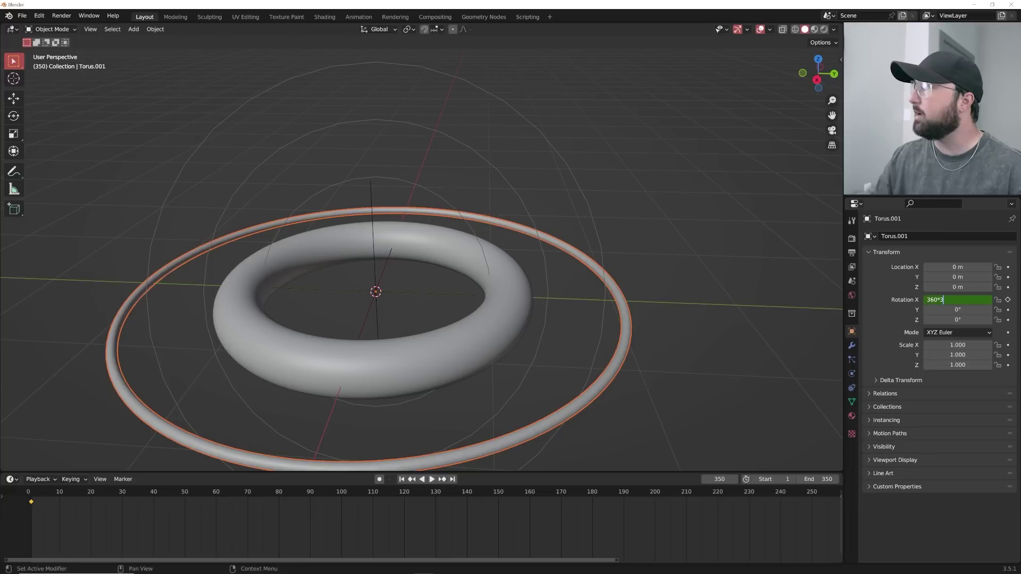
pyautogui.click(1007, 300)
pyautogui.press('space')
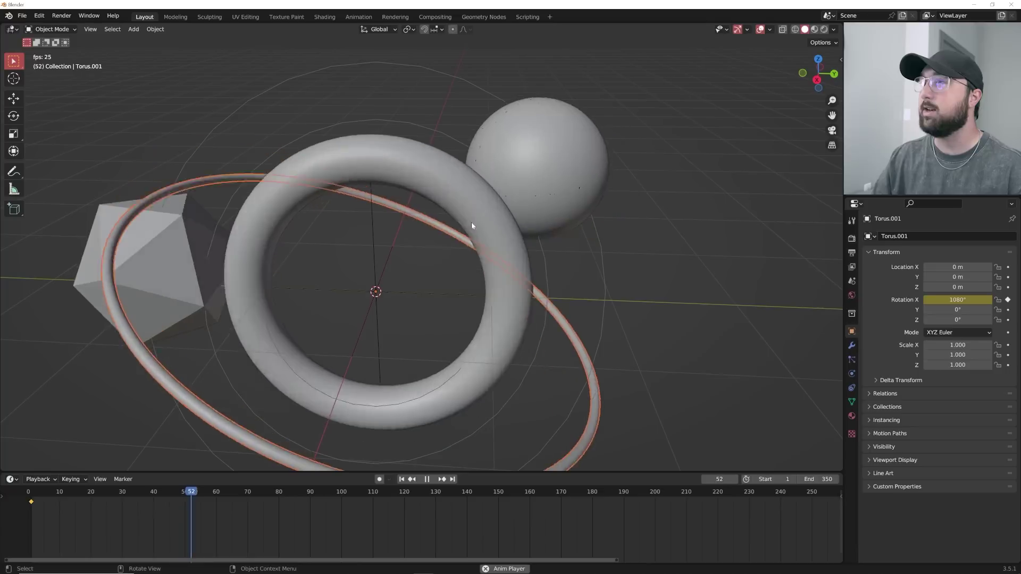
pyautogui.press('space')
pyautogui.click(401, 479)
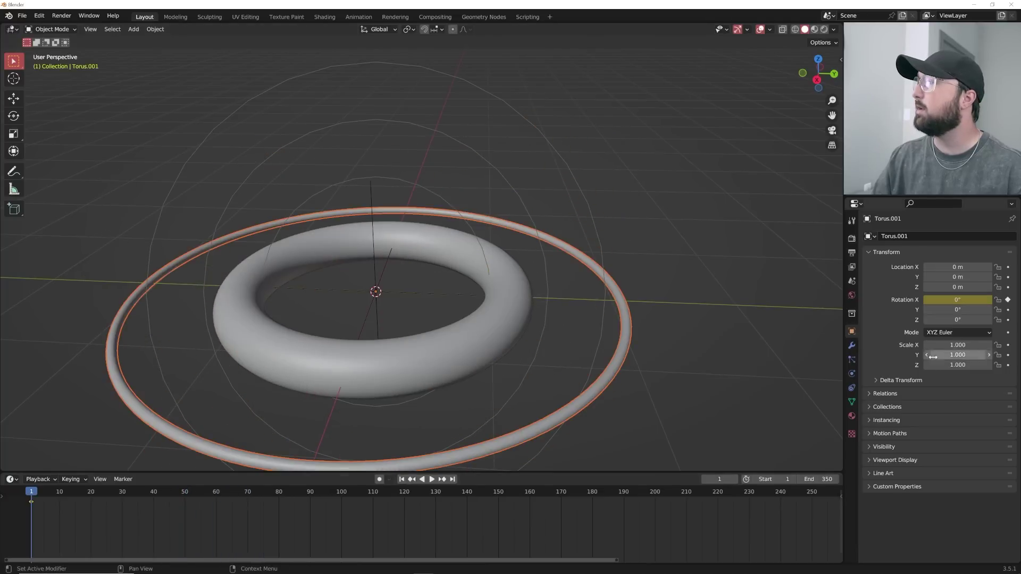
# - Make the outer ring a Passive, Animated rigid body with the Mesh collision shape and test the simulation
pyautogui.click(852, 360)
pyautogui.click(853, 373)
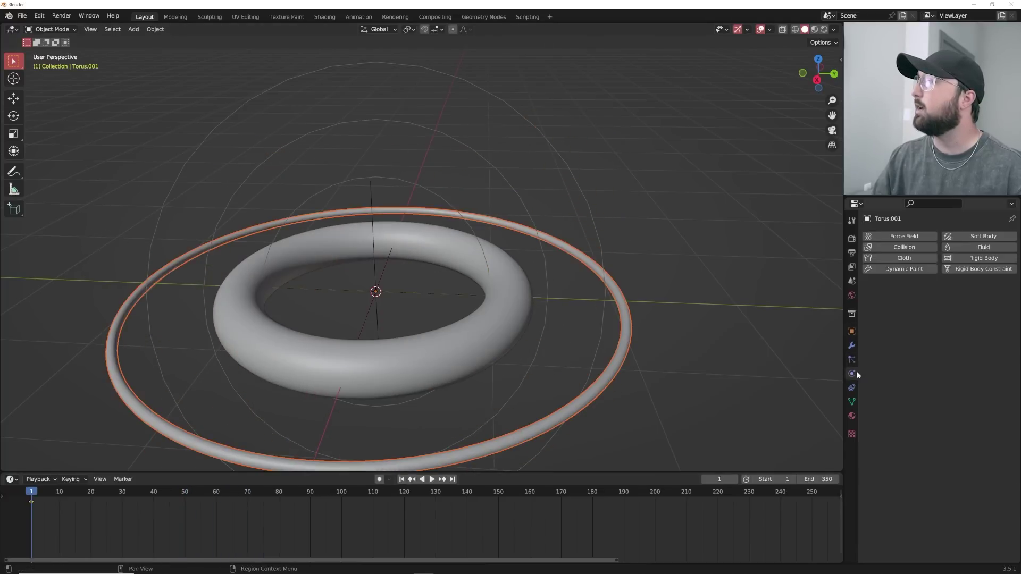
pyautogui.click(963, 259)
pyautogui.click(956, 301)
pyautogui.click(946, 324)
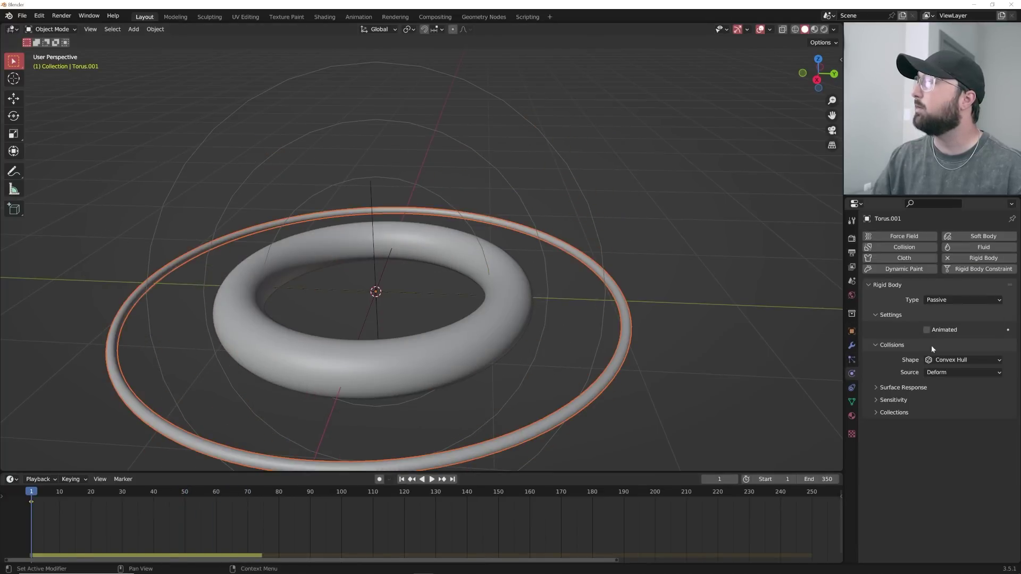
pyautogui.click(963, 360)
pyautogui.click(946, 437)
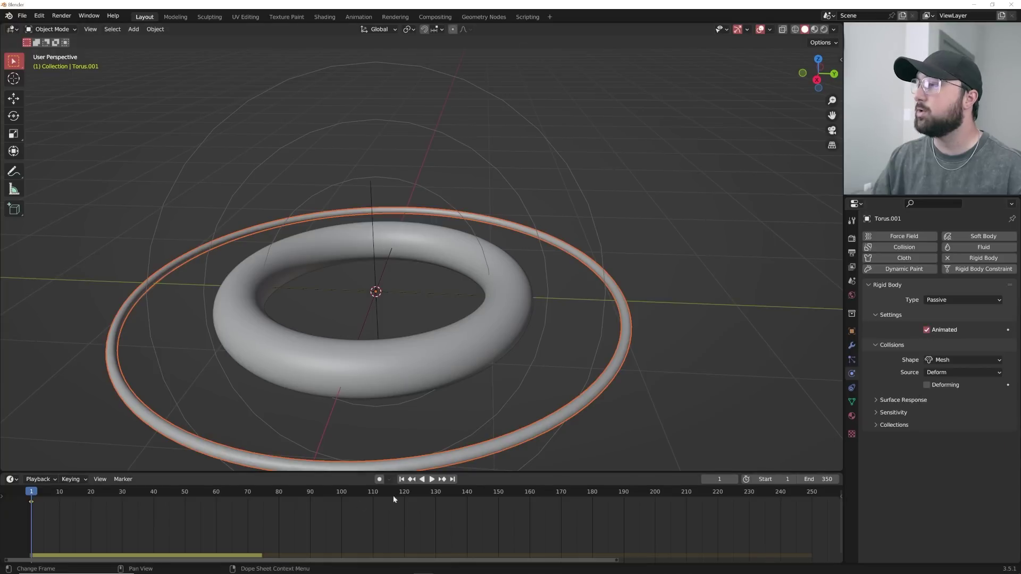
pyautogui.press('space')
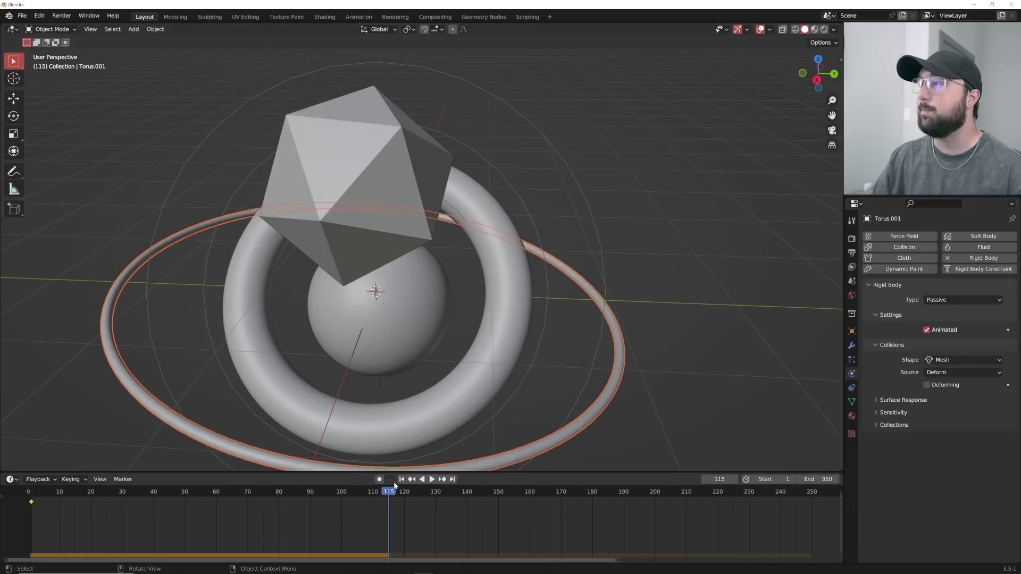
pyautogui.press('Escape')
# - Scale the ico sphere down to about the size of the UV sphere
pyautogui.scroll(-3, 425, 319)
pyautogui.moveTo(449, 258); pyautogui.dragTo(441, 273, button='middle')
pyautogui.scroll(-4, 442, 273)
pyautogui.moveTo(435, 319); pyautogui.dragTo(445, 281, button='middle')
pyautogui.scroll(1, 444, 280)
pyautogui.click(151, 268)
pyautogui.click(171, 261)
pyautogui.press('s')
pyautogui.click(250, 251)
# - Duplicate the ico sphere four times and spread the copies above, below and to the sides of the rings
pyautogui.moveTo(311, 262); pyautogui.dragTo(320, 253, button='middle')
pyautogui.hotkey('shift', 'd')
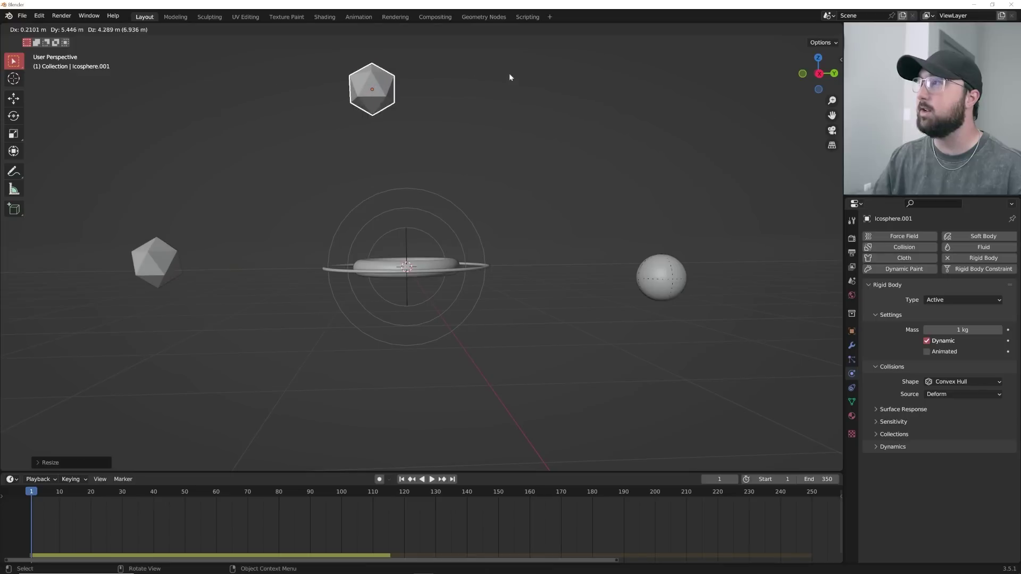
pyautogui.click(509, 78)
pyautogui.hotkey('shift', 'd')
pyautogui.click(541, 437)
pyautogui.hotkey('shift', 'd')
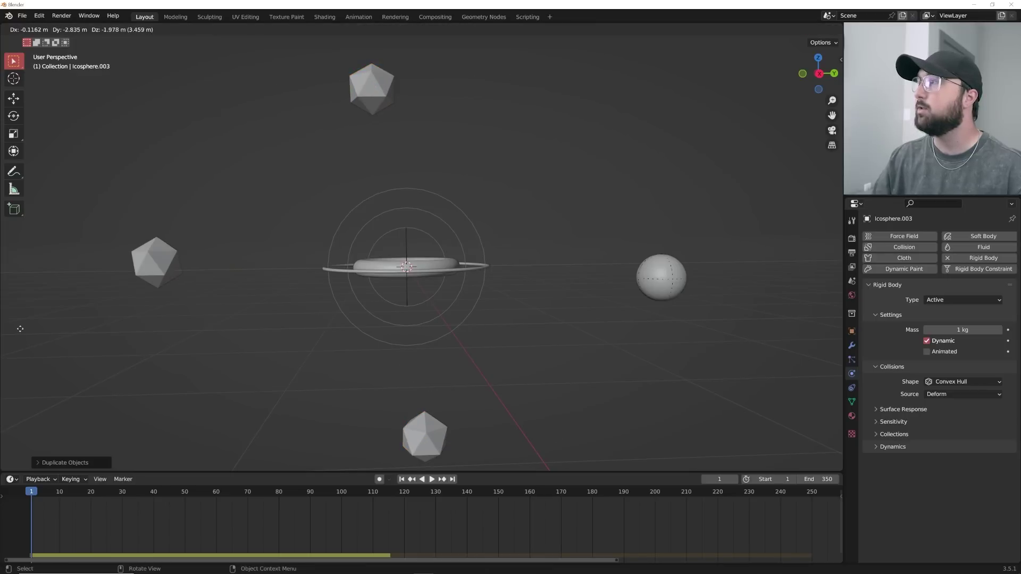
pyautogui.click(351, 433)
pyautogui.click(425, 438)
pyautogui.press('g')
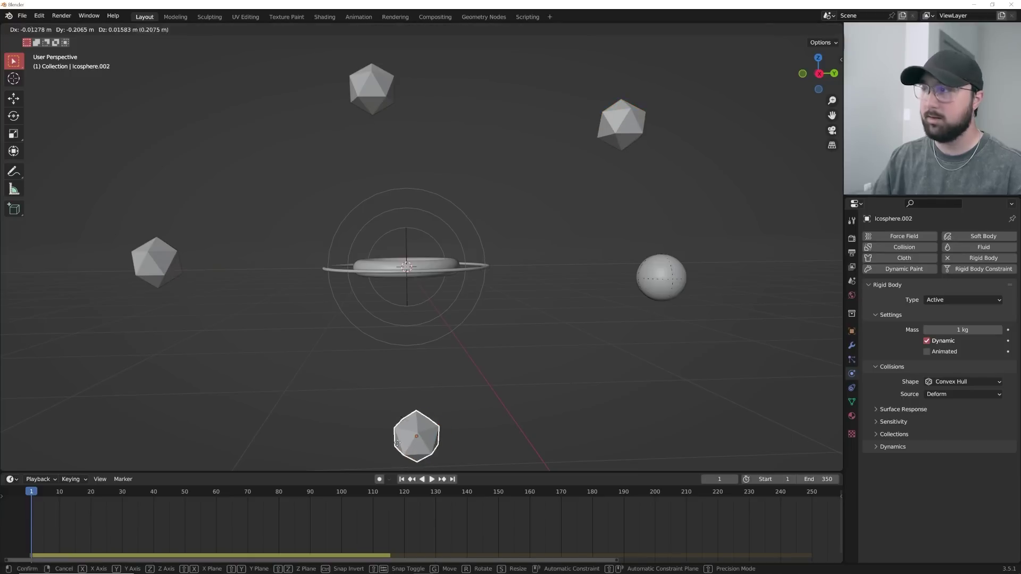
pyautogui.click(409, 445)
pyautogui.hotkey('shift', 'd')
pyautogui.click(234, 462)
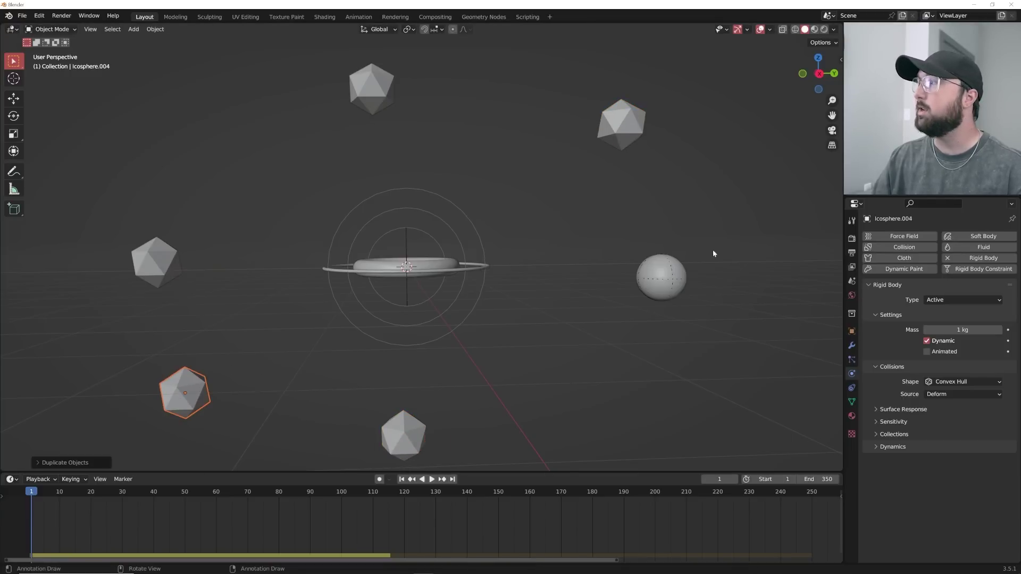
# - Duplicate the UV sphere five times and distribute the copies around the rings between the ico spheres
pyautogui.click(669, 284)
pyautogui.hotkey('shift', 'd')
pyautogui.click(267, 188)
pyautogui.hotkey('shift', 'd')
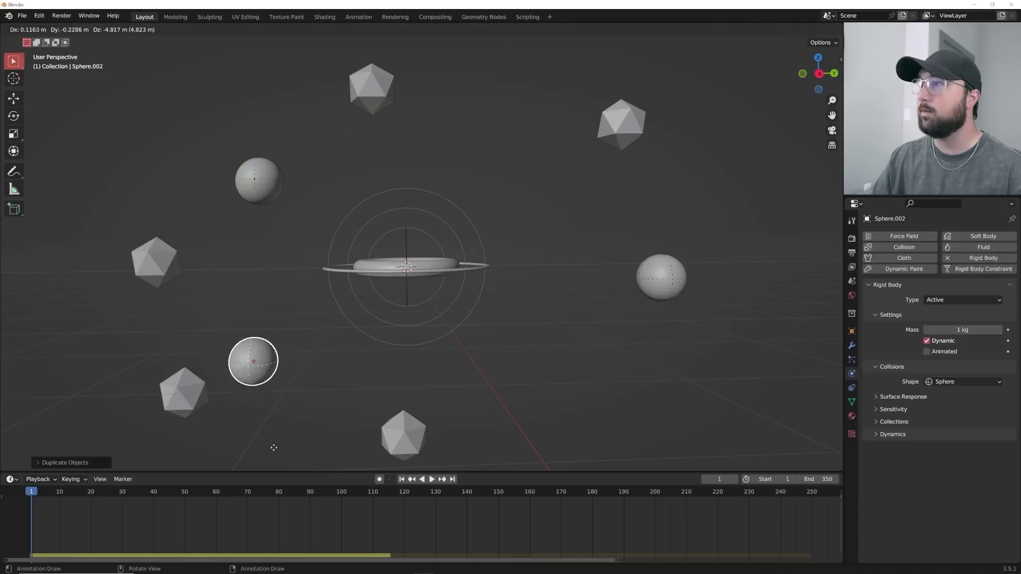
pyautogui.click(267, 413)
pyautogui.hotkey('shift', 'd')
pyautogui.click(651, 349)
pyautogui.hotkey('shift', 'd')
pyautogui.click(691, 106)
pyautogui.hotkey('shift', 'd')
pyautogui.click(445, 348)
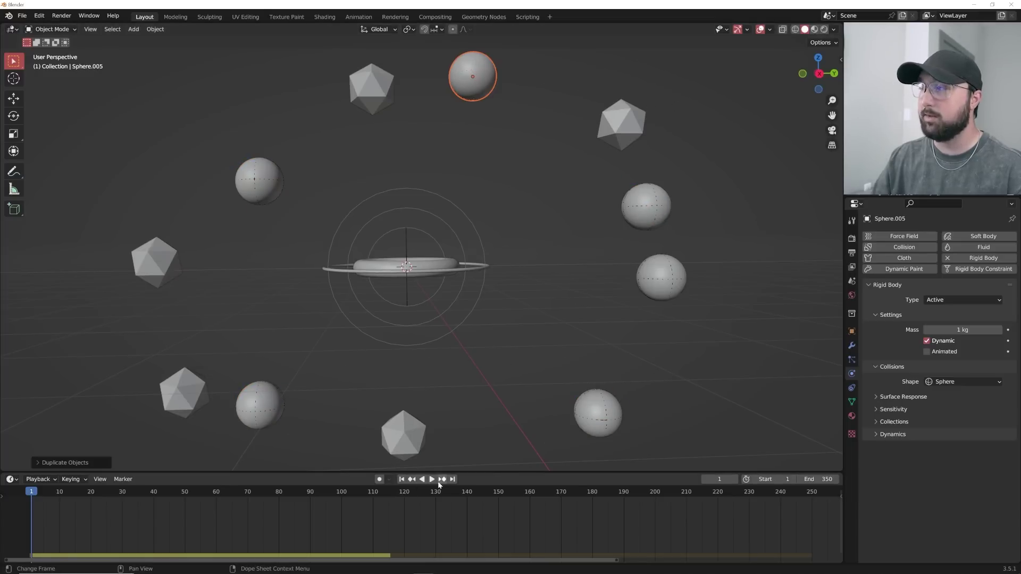
# - Play the simulation with all the duplicated objects, return to the first frame and view the layout from above
pyautogui.click(403, 478)
pyautogui.click(431, 479)
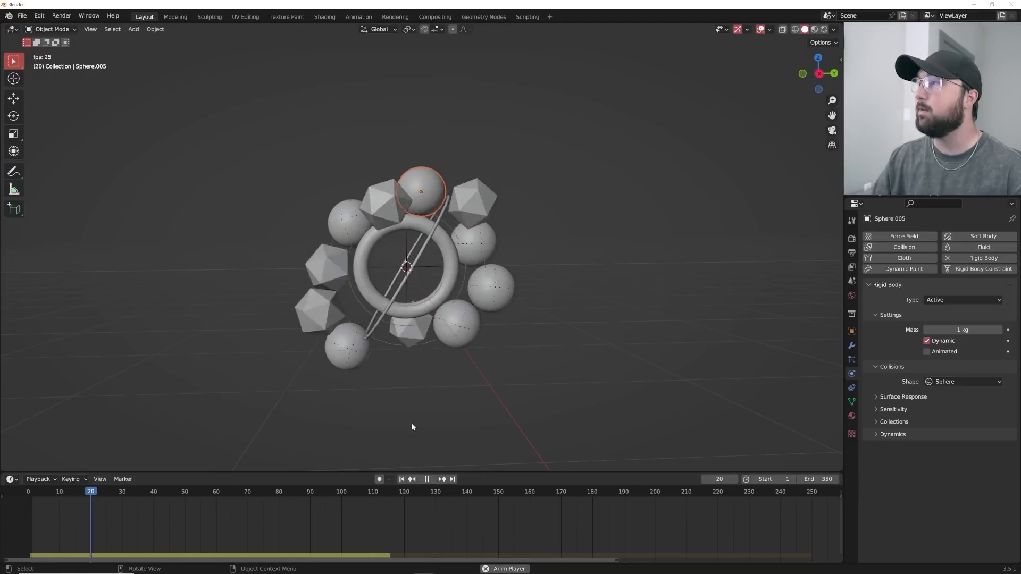
pyautogui.scroll(4, 418, 343)
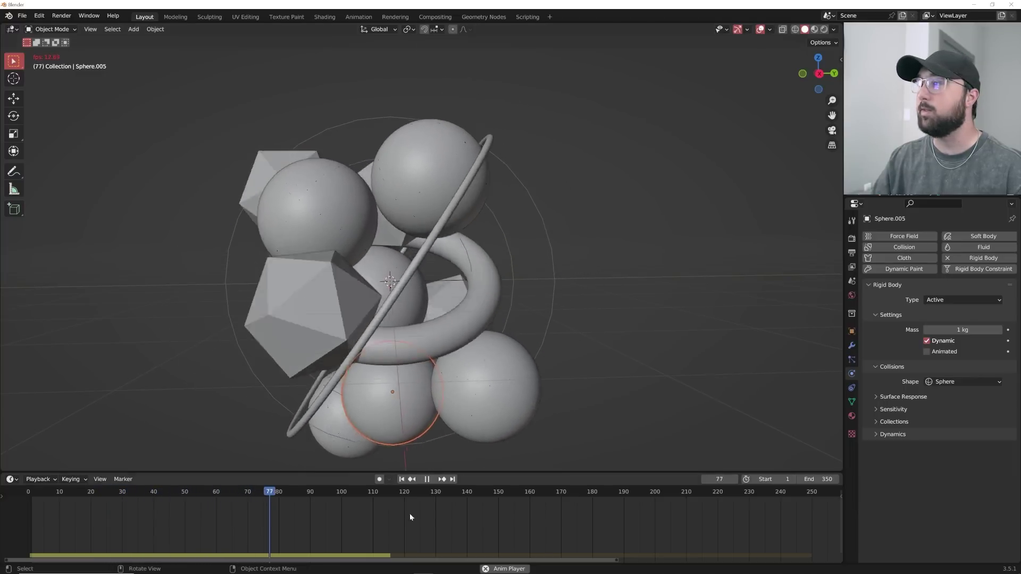
pyautogui.press('space')
pyautogui.click(402, 479)
pyautogui.moveTo(502, 320); pyautogui.dragTo(595, 252, button='middle')
pyautogui.scroll(-5, 538, 279)
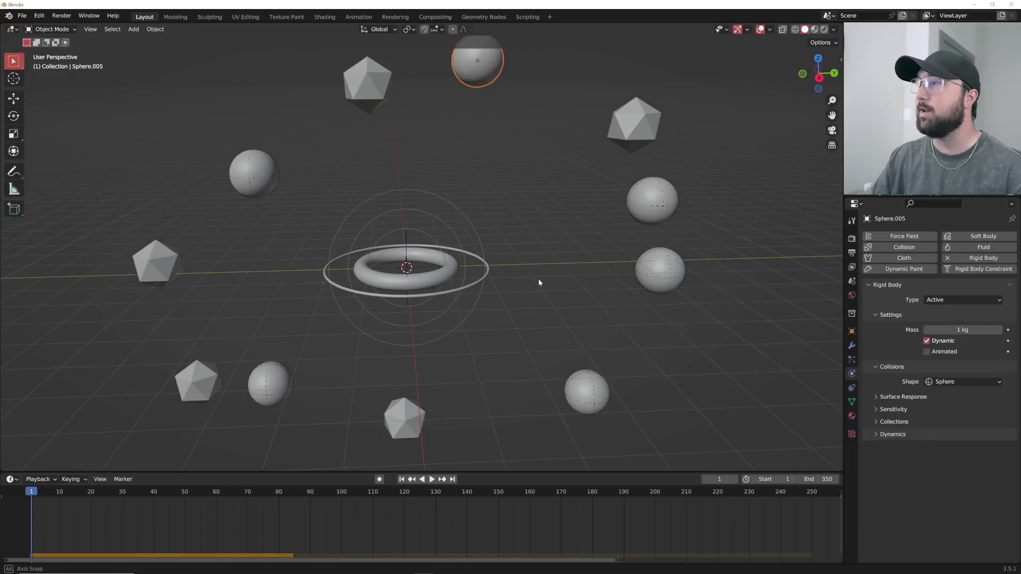
# - Set the viewport to the right orthographic view and add a camera at the centre of the rings
pyautogui.scroll(4, 531, 274)
pyautogui.press('`')
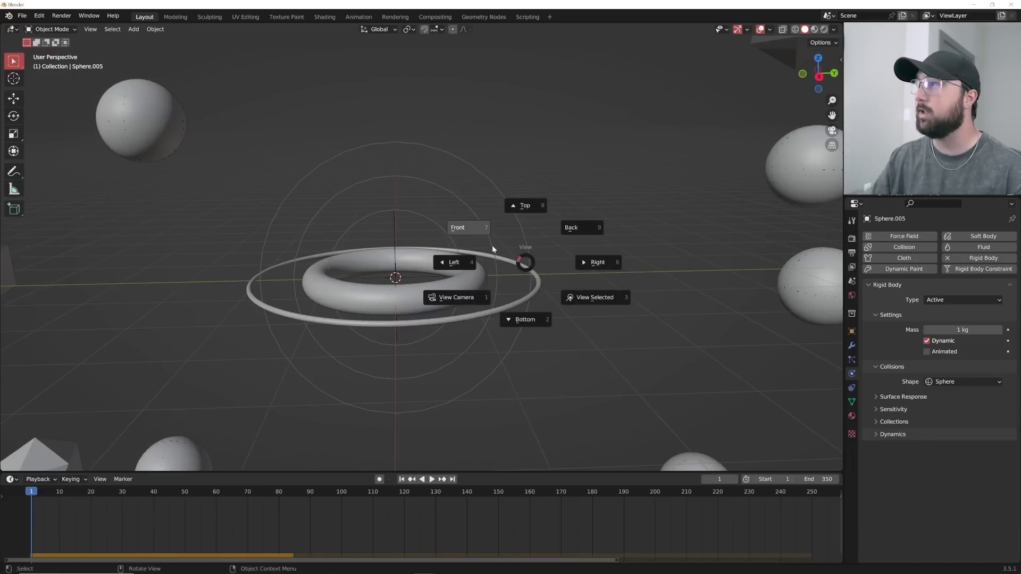
pyautogui.click(470, 228)
pyautogui.hotkey('shift', 'a')
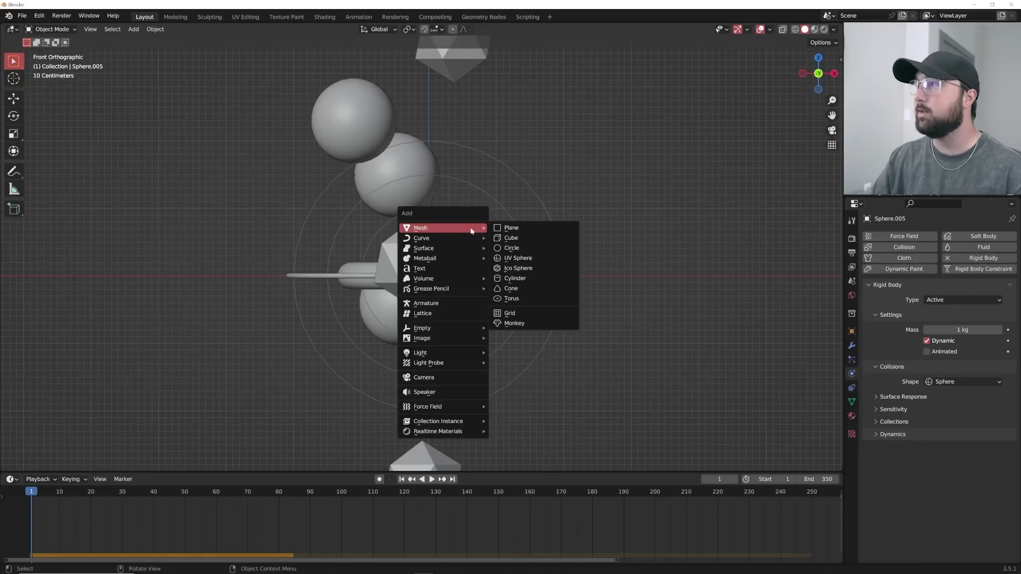
pyautogui.press('`')
pyautogui.click(367, 238)
pyautogui.press('`')
pyautogui.click(479, 241)
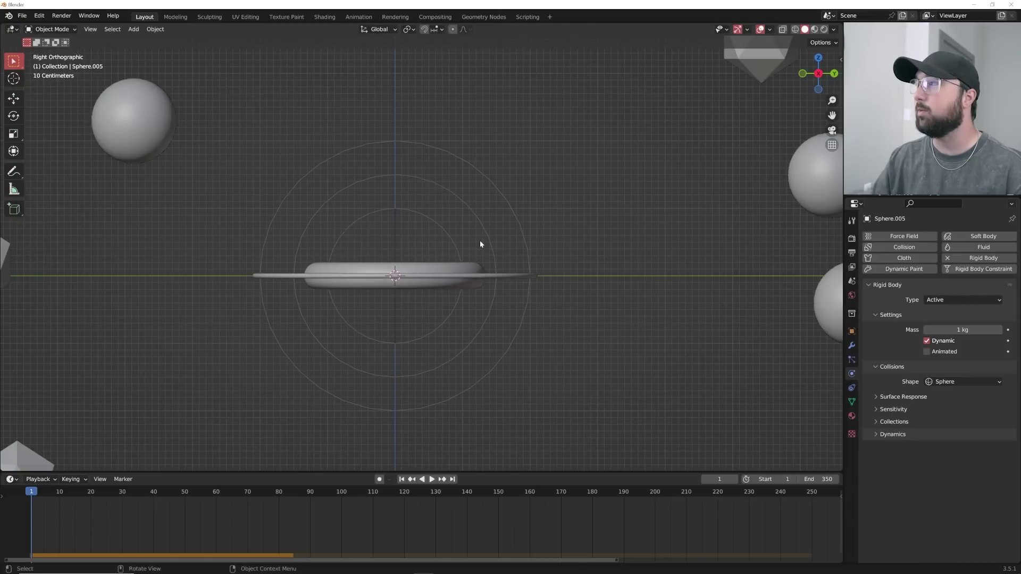
pyautogui.hotkey('shift', 'a')
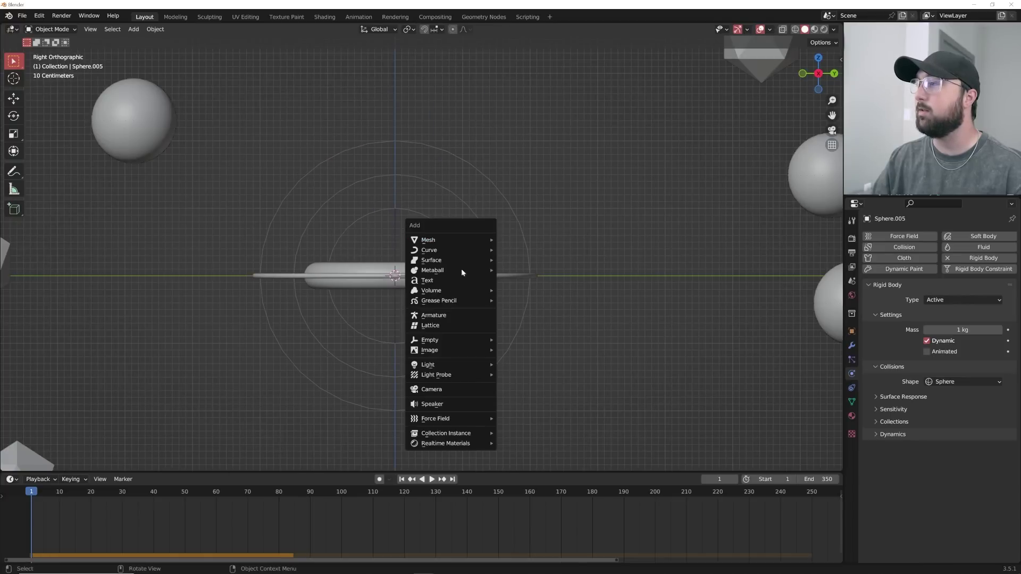
pyautogui.click(441, 390)
# - Move the new camera back away from the rings along the X axis and look through it
pyautogui.moveTo(499, 302); pyautogui.dragTo(431, 359, button='middle')
pyautogui.scroll(-4, 430, 359)
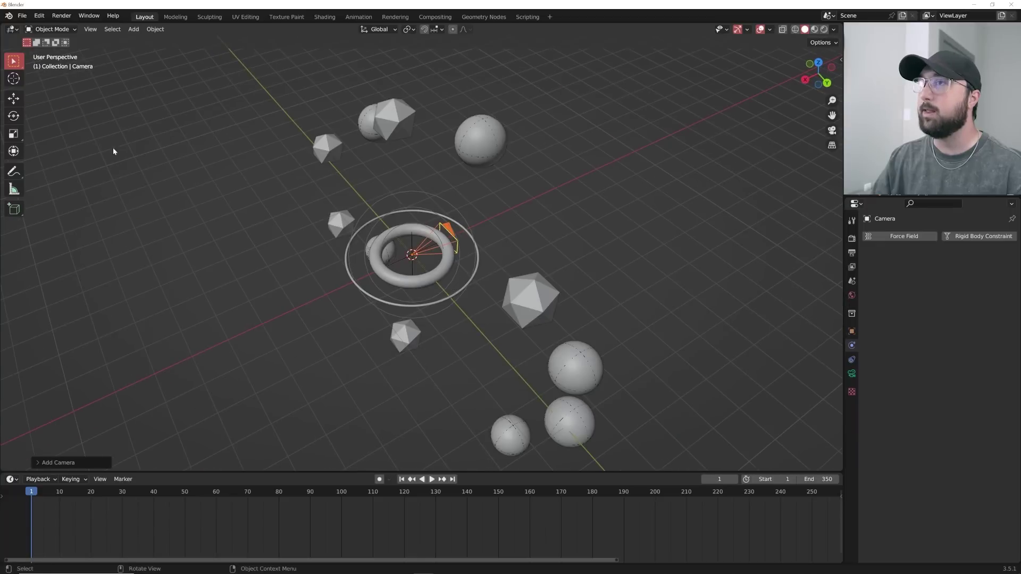
pyautogui.click(17, 99)
pyautogui.moveTo(381, 271); pyautogui.dragTo(248, 330)
pyautogui.press('KP_0')
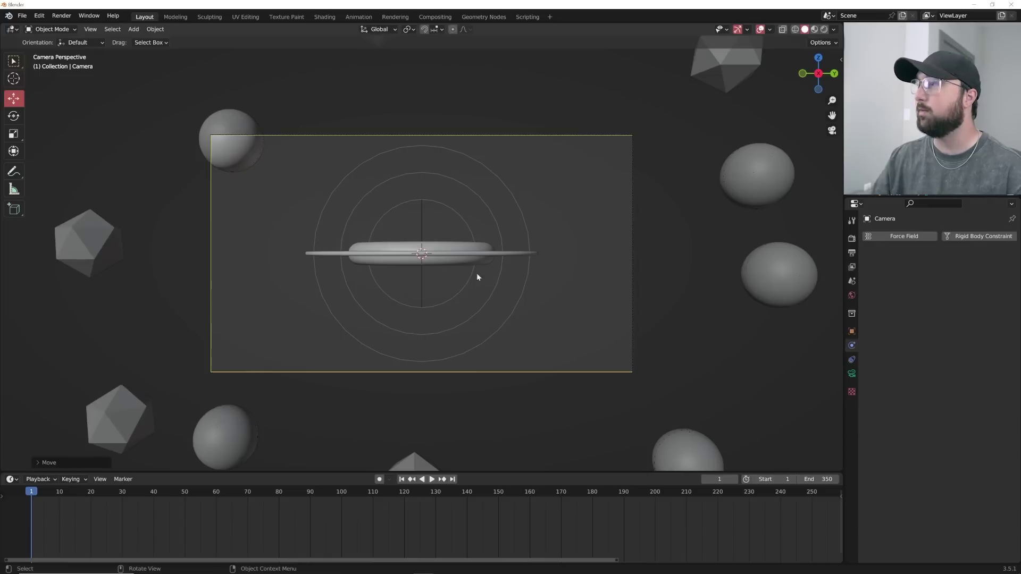
# - Play the simulation through the camera to check the framing, and return to the first frame
pyautogui.press('space')
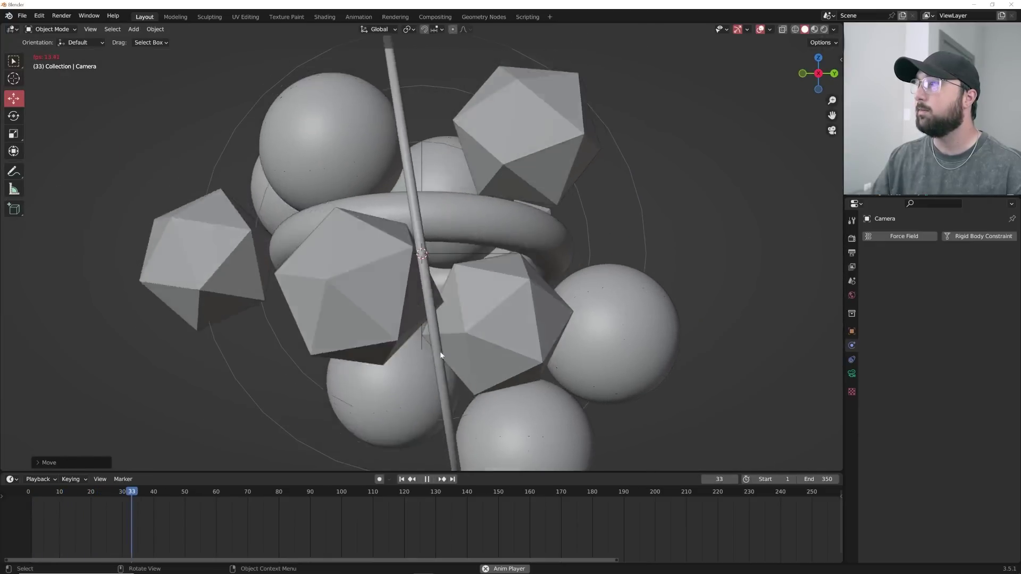
pyautogui.scroll(-1, 441, 348)
pyautogui.press('space')
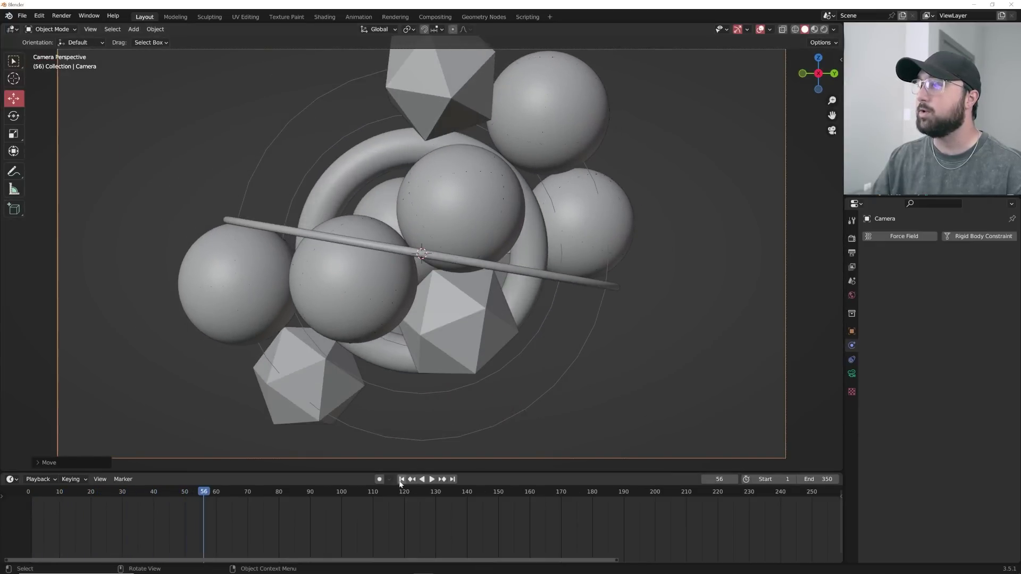
pyautogui.click(401, 479)
# - Move the UV sphere overlapping the camera frame's upper-left corner outward until it lies outside the frame
pyautogui.scroll(-3, 462, 340)
pyautogui.click(256, 144)
pyautogui.scroll(-1, 281, 238)
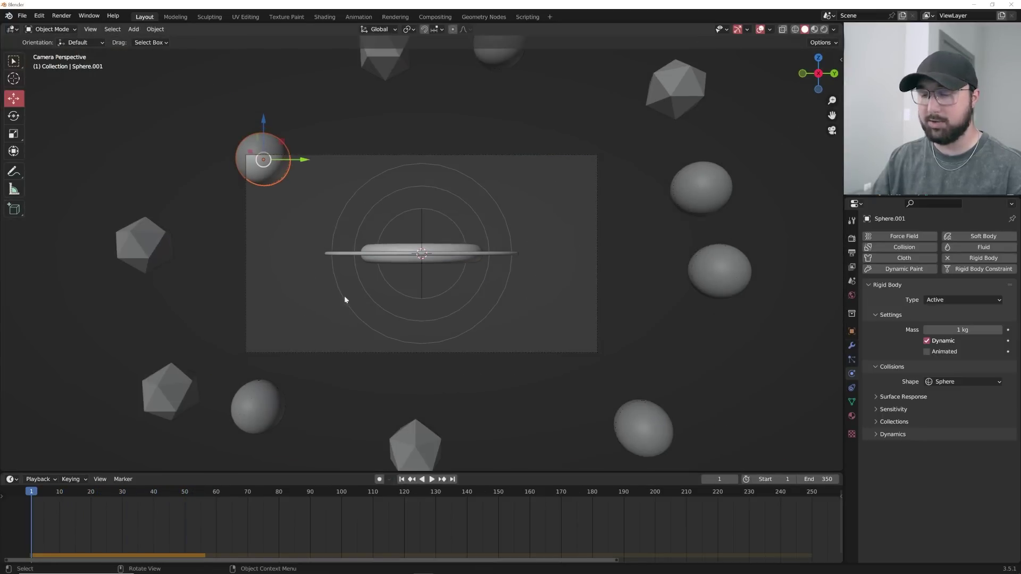
pyautogui.press('g')
pyautogui.click(293, 245)
pyautogui.scroll(2, 425, 261)
# - Replay the simulation with the moved sphere and pause it at frame 87
pyautogui.press('space')
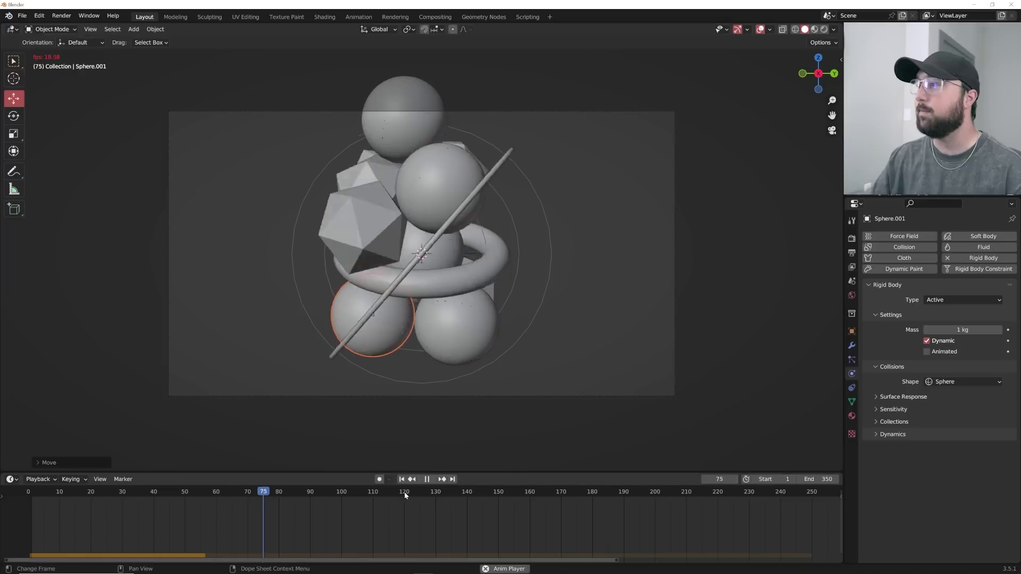
pyautogui.press('space')
pyautogui.scroll(4, 477, 328)
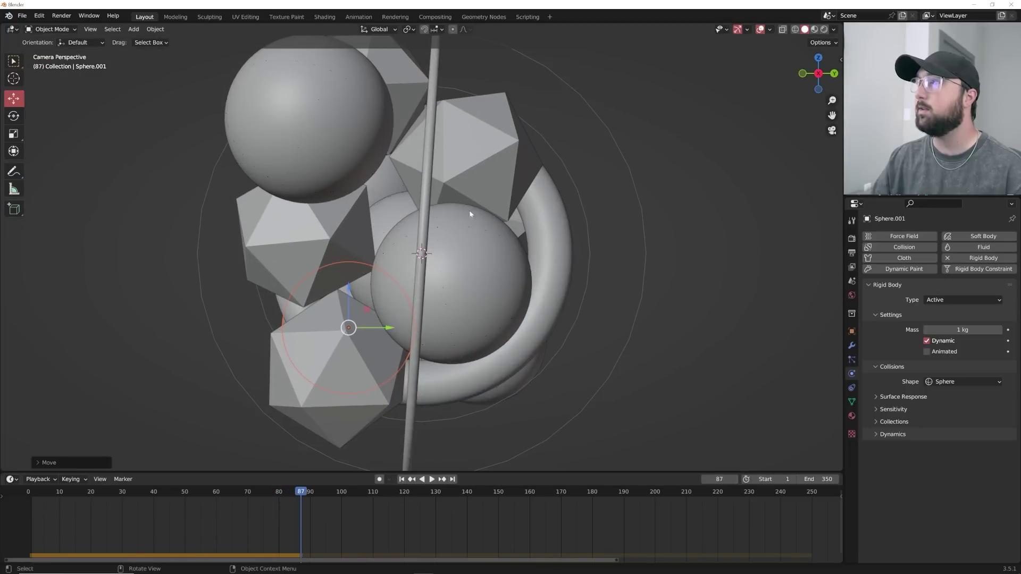
# - Switch to the Shading workspace and set the render engine to Cycles with GPU Compute as the device
pyautogui.click(323, 17)
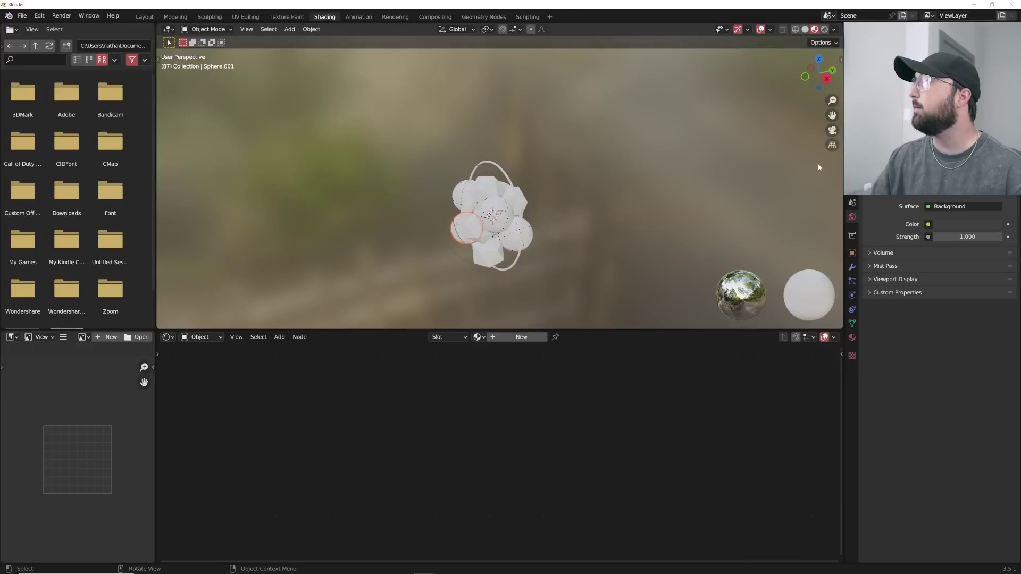
pyautogui.click(851, 160)
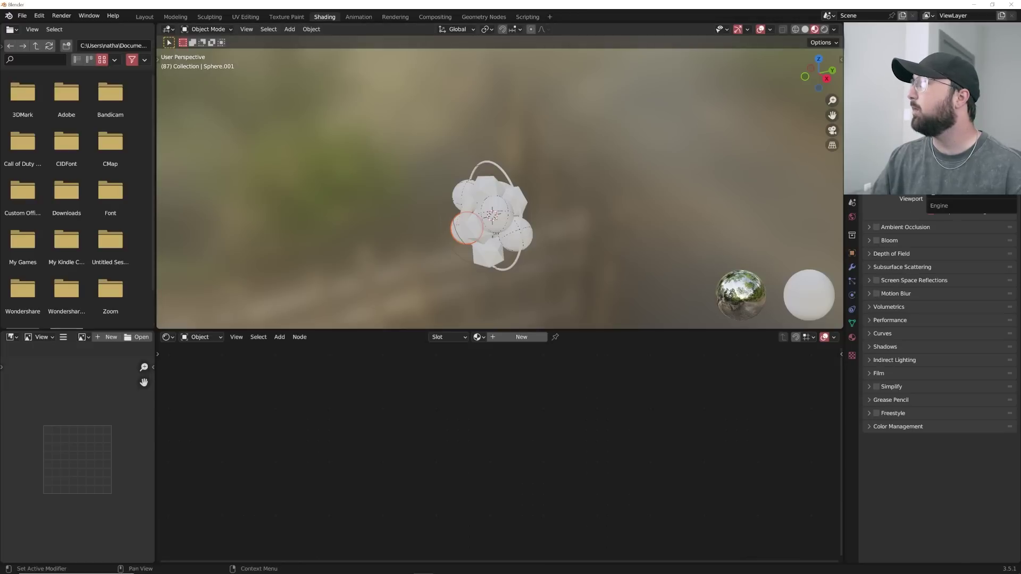
pyautogui.click(946, 196)
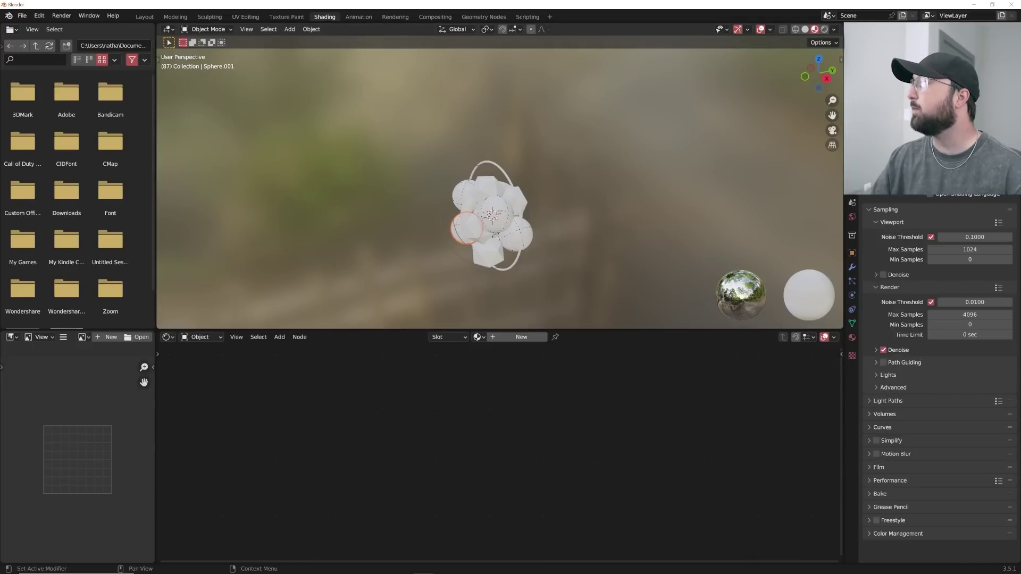
pyautogui.click(969, 182)
pyautogui.click(964, 206)
# - Set the maximum samples to 32 for the viewport and 500 for the final render
pyautogui.click(973, 250)
pyautogui.write('32')
pyautogui.press('Return')
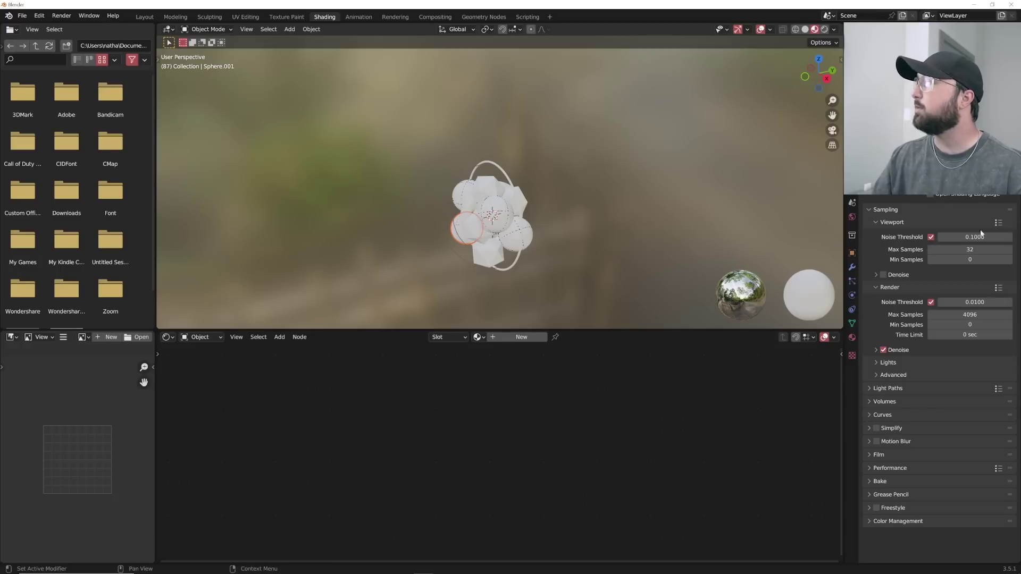
pyautogui.doubleClick(969, 314)
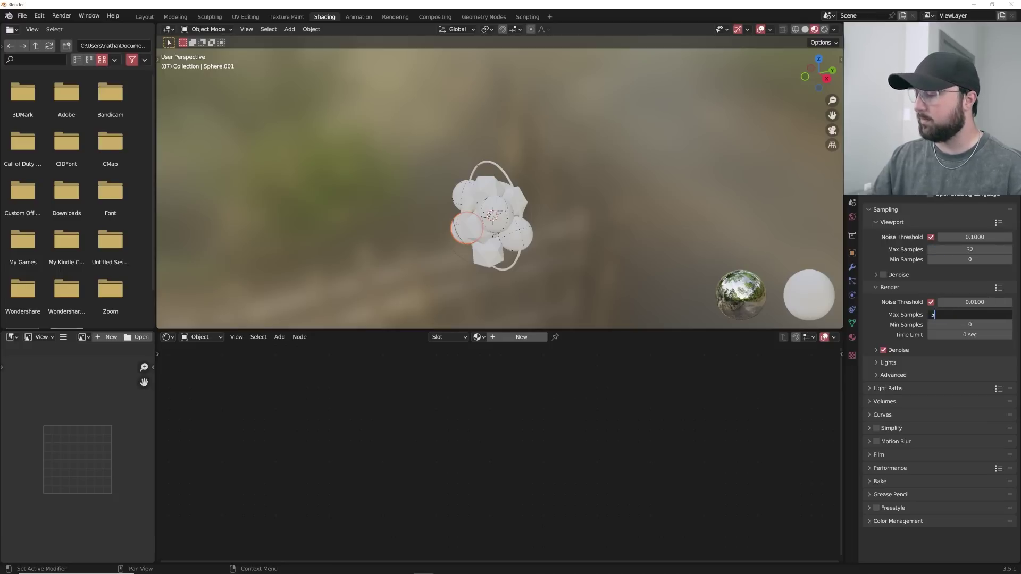
pyautogui.write('500')
pyautogui.press('Return')
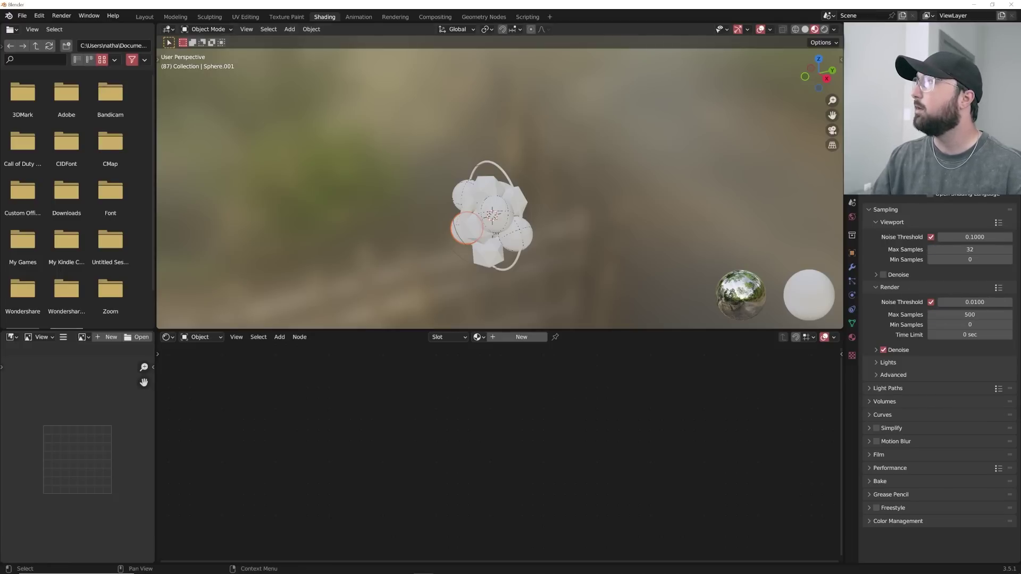
# - Show the viewport in rendered shading with the outdoor HDRI instead of the scene world, and widen the viewport and node editor over the side editors
pyautogui.scroll(5, 562, 229)
pyautogui.keyDown('shift'); pyautogui.moveTo(563, 230); pyautogui.dragTo(574, 118, button='middle'); pyautogui.keyUp('shift')
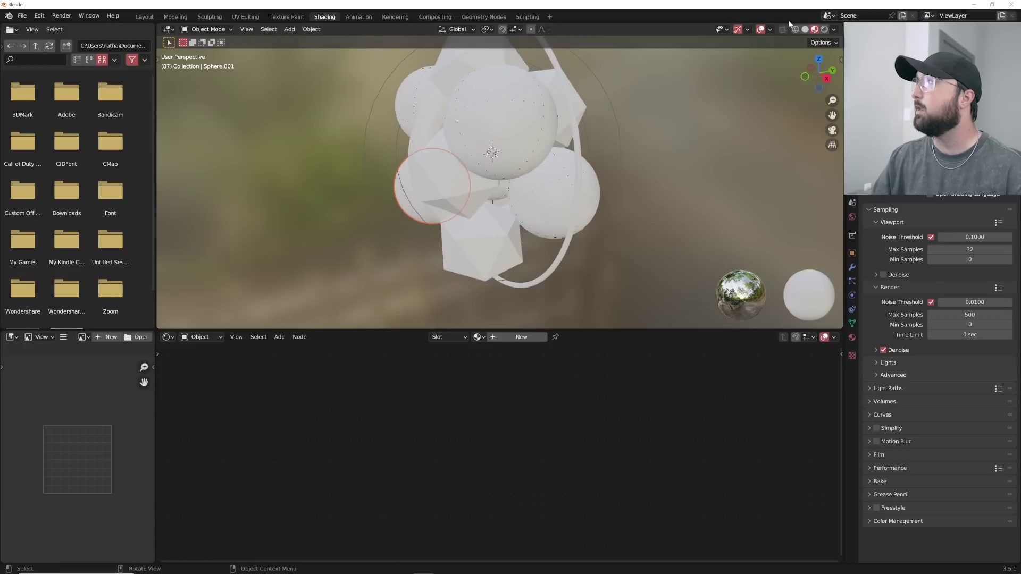
pyautogui.click(824, 30)
pyautogui.click(822, 31)
pyautogui.click(764, 85)
pyautogui.moveTo(157, 325); pyautogui.dragTo(122, 331)
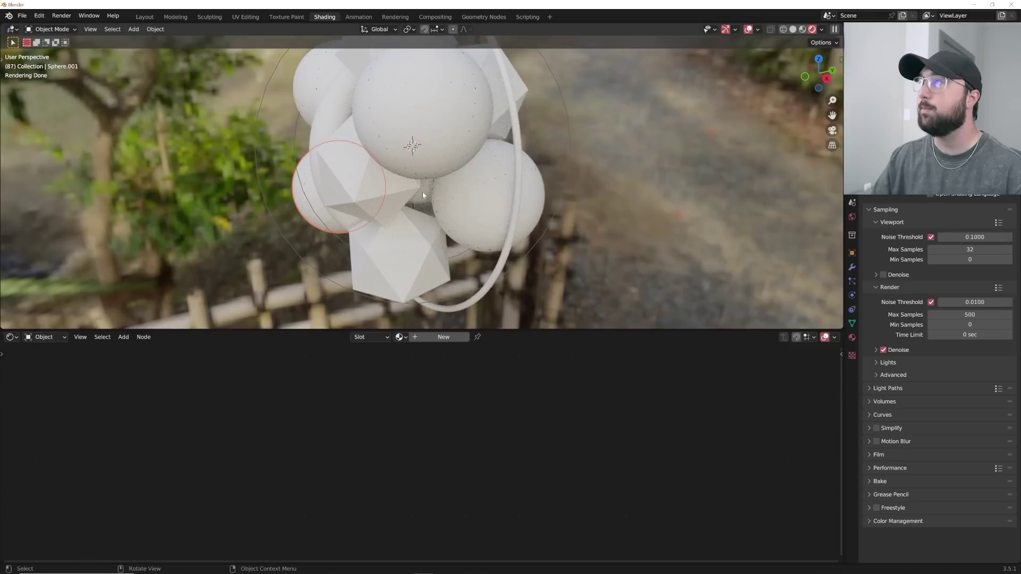
pyautogui.keyDown('shift'); pyautogui.moveTo(476, 157); pyautogui.dragTo(469, 187, button='middle'); pyautogui.keyUp('shift')
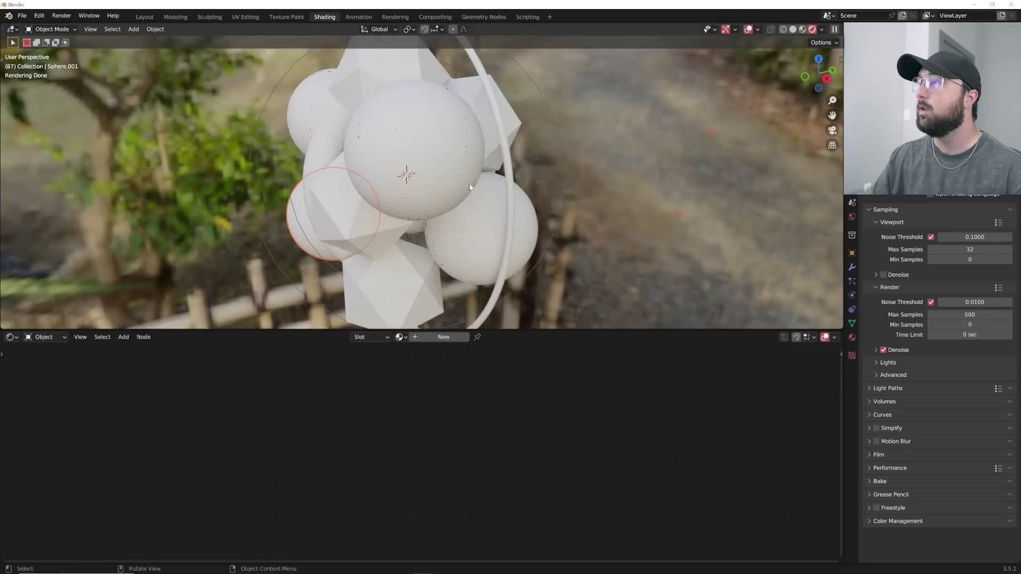
# - Create a new material for the selected UV sphere
pyautogui.click(466, 338)
pyautogui.moveTo(436, 223); pyautogui.dragTo(300, 230, button='middle')
pyautogui.scroll(5, 392, 398)
pyautogui.scroll(-4, 383, 400)
# - Add a ColorRamp node and connect its Color output to the Base Color of the Principled BSDF
pyautogui.hotkey('shift', 'a')
pyautogui.write('cp')
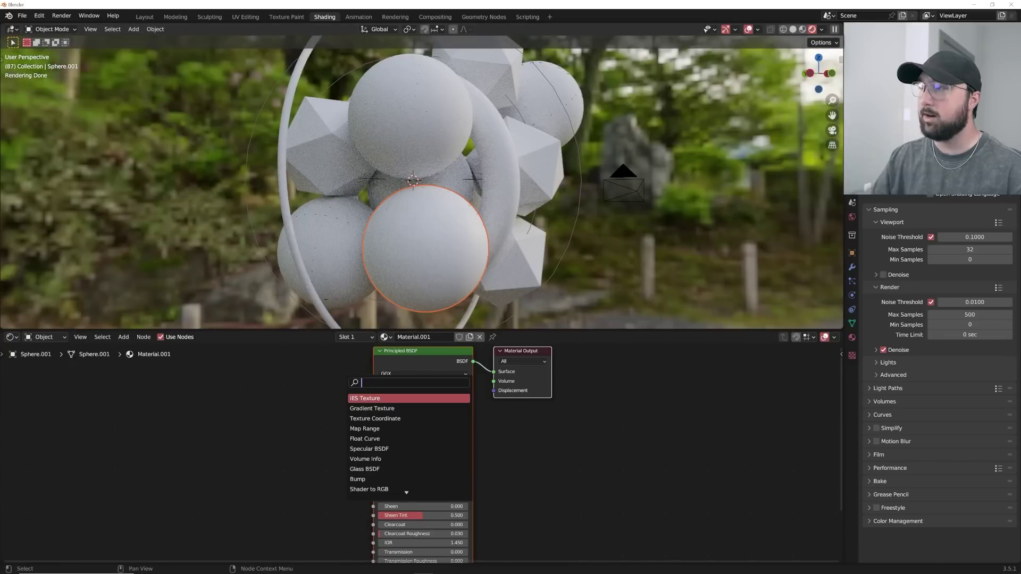
pyautogui.press('BackSpace')
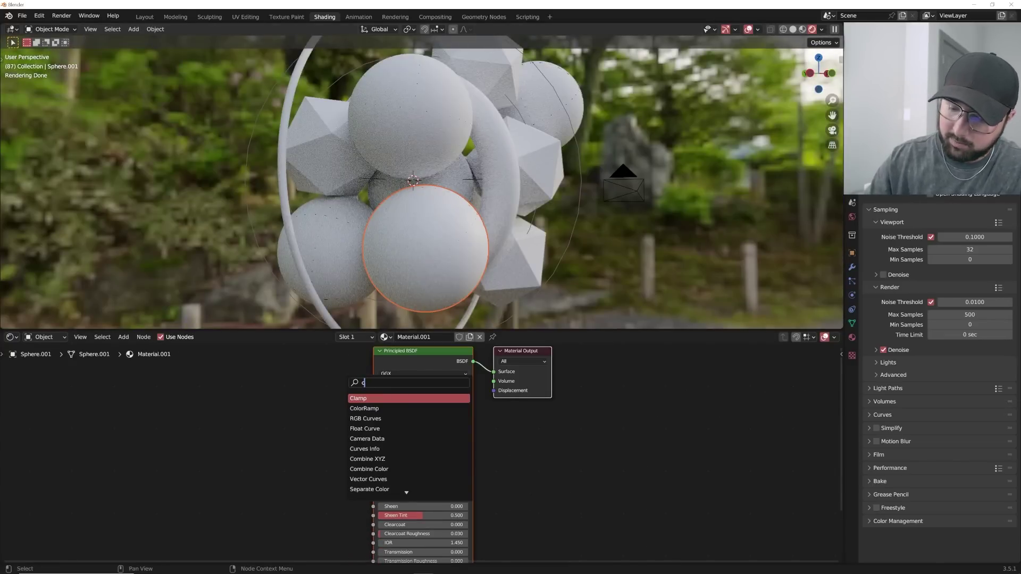
pyautogui.write('ol')
pyautogui.press('Return')
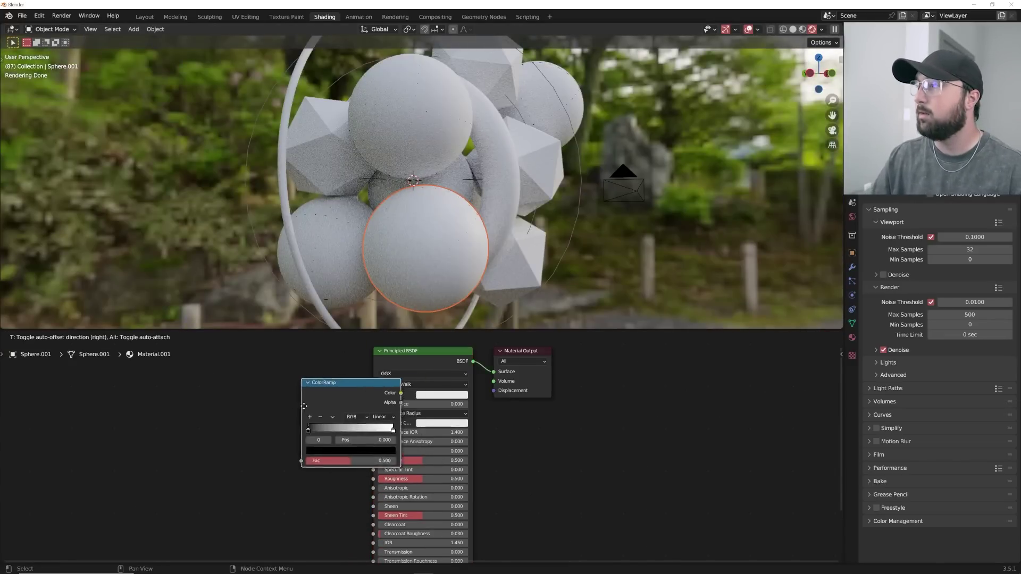
pyautogui.click(269, 429)
pyautogui.moveTo(280, 423); pyautogui.dragTo(373, 394)
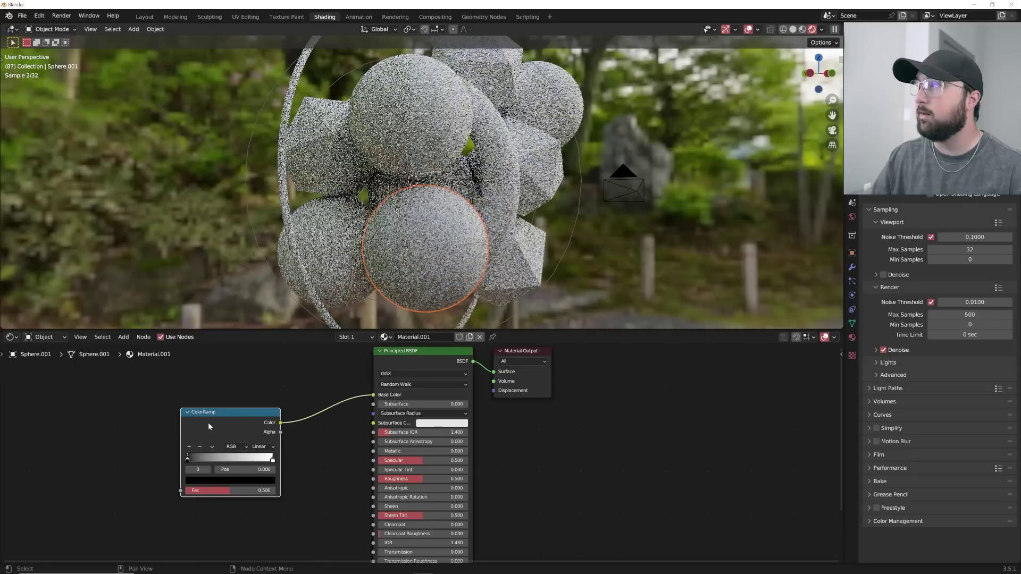
pyautogui.moveTo(208, 423); pyautogui.dragTo(240, 382)
# - Link the sphere's material to all objects in the scene, and reselect only that sphere
pyautogui.moveTo(468, 242); pyautogui.dragTo(487, 243, button='middle')
pyautogui.press('a')
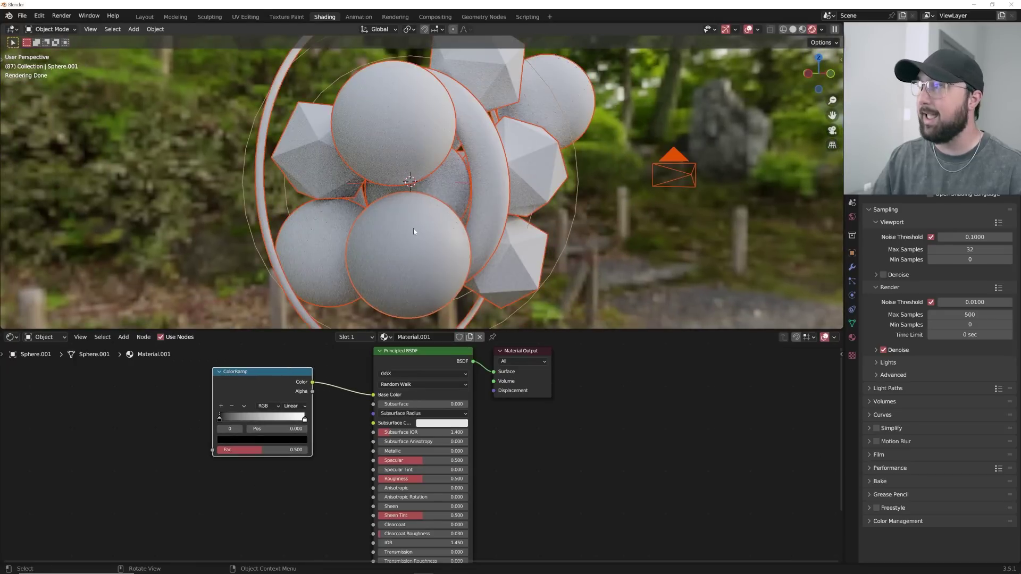
pyautogui.hotkey('ctrl', 'l')
pyautogui.click(440, 125)
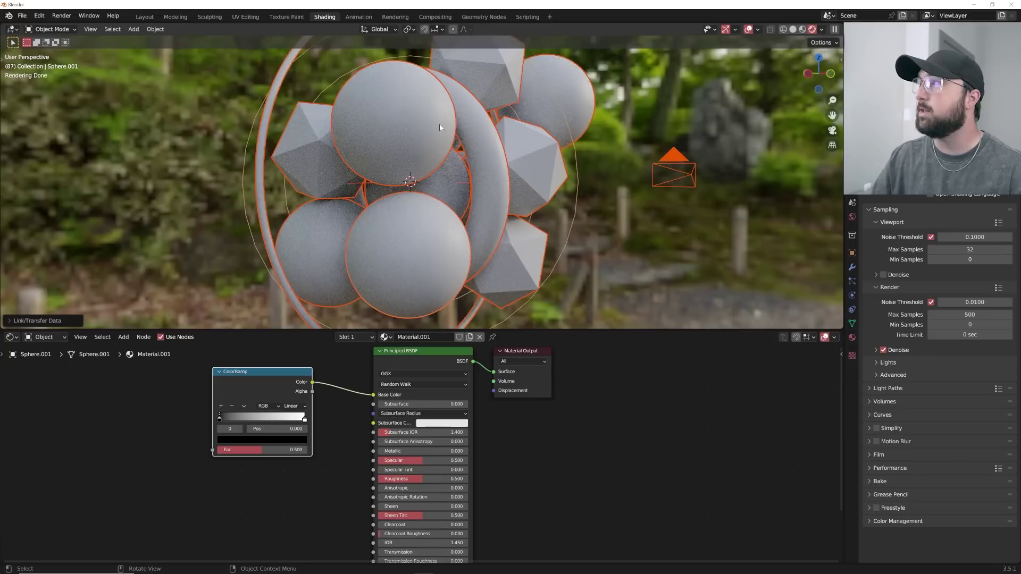
pyautogui.click(405, 244)
# - Try a Roughness of 0 on the shared material, inspect the objects, and undo the change
pyautogui.moveTo(420, 481); pyautogui.dragTo(380, 482)
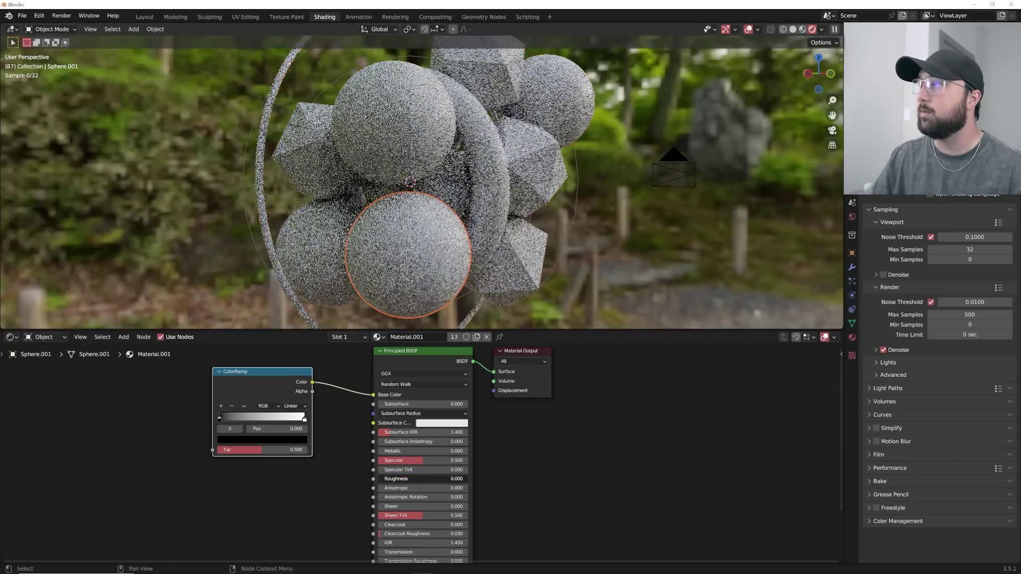
pyautogui.moveTo(436, 218); pyautogui.dragTo(474, 203, button='middle')
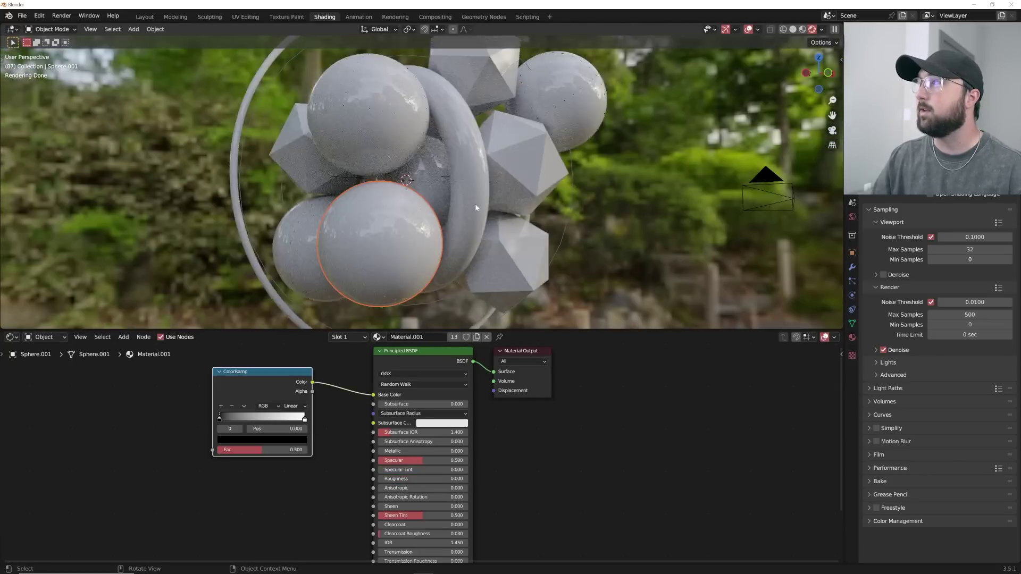
pyautogui.scroll(3, 474, 203)
pyautogui.hotkey('ctrl', 'z')
# - Add an Ambient Occlusion node and connect its Color output to the ColorRamp's Fac input
pyautogui.scroll(2, 233, 505)
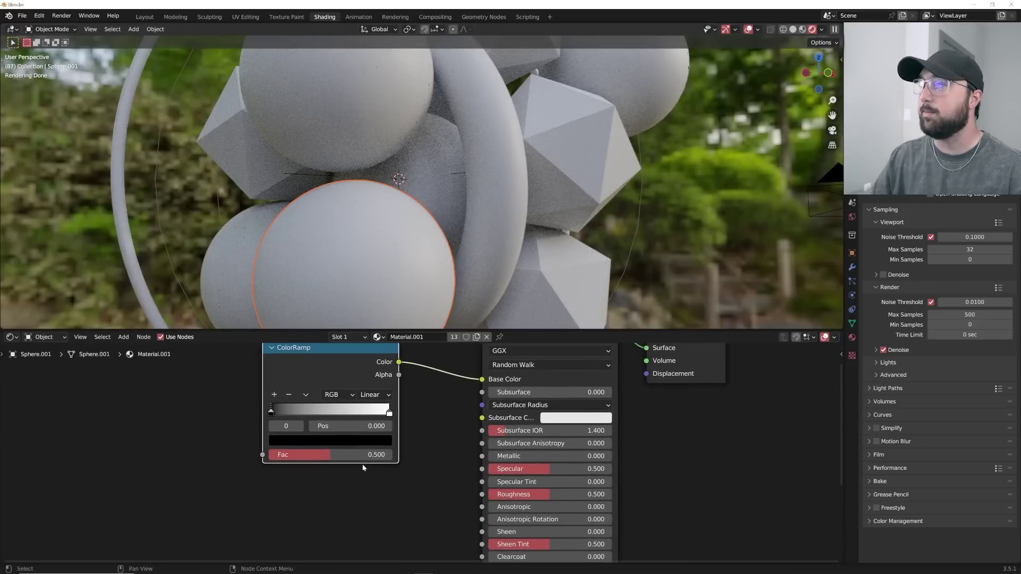
pyautogui.hotkey('shift', 'a')
pyautogui.write('am')
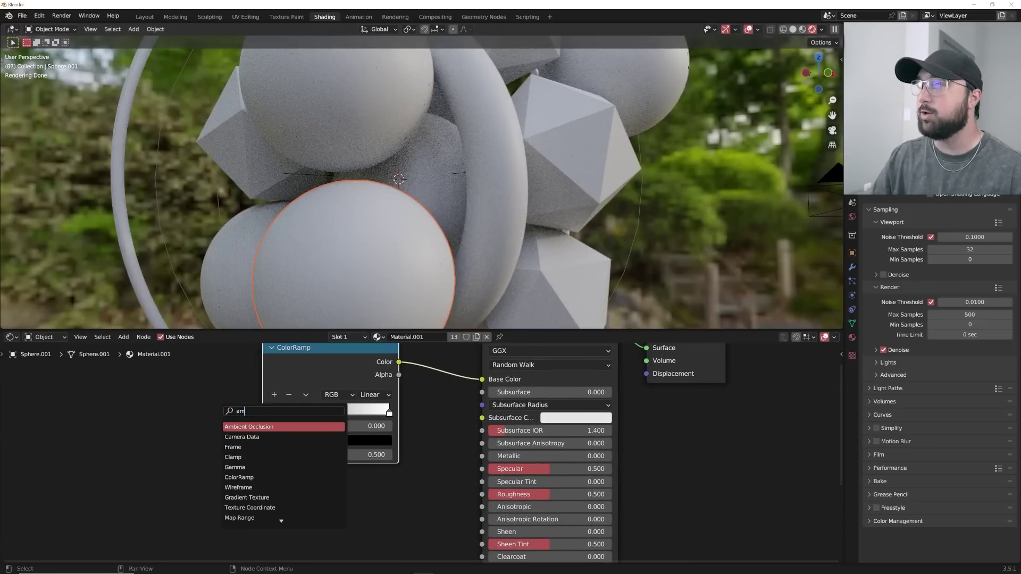
pyautogui.press('Return')
pyautogui.moveTo(177, 413); pyautogui.dragTo(262, 455)
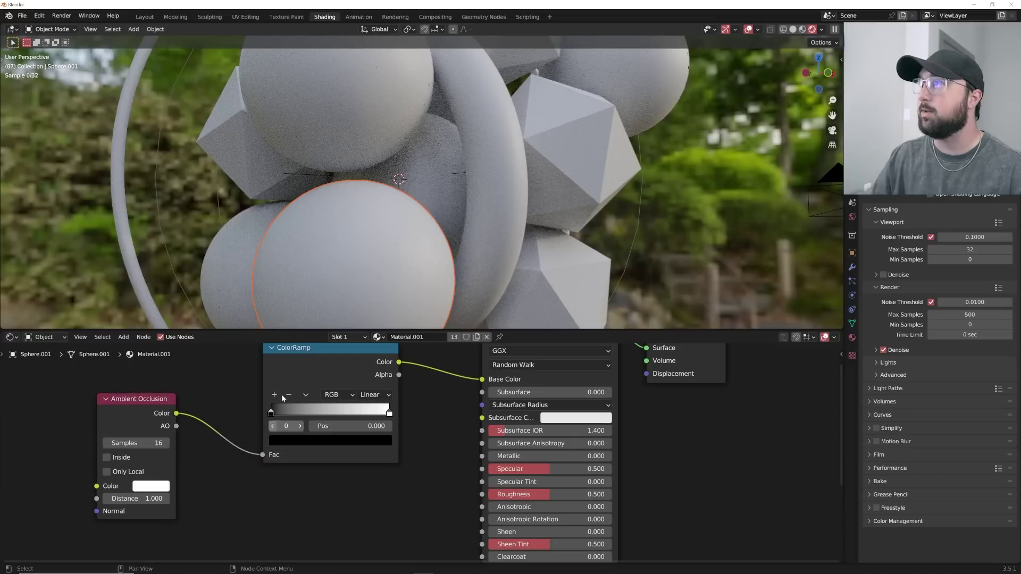
# - Tighten the ColorRamp by moving the black stop past the middle and the white stop to 0.902
pyautogui.moveTo(285, 414); pyautogui.dragTo(352, 415)
pyautogui.moveTo(566, 164); pyautogui.dragTo(531, 244, button='middle')
pyautogui.scroll(5, 522, 241)
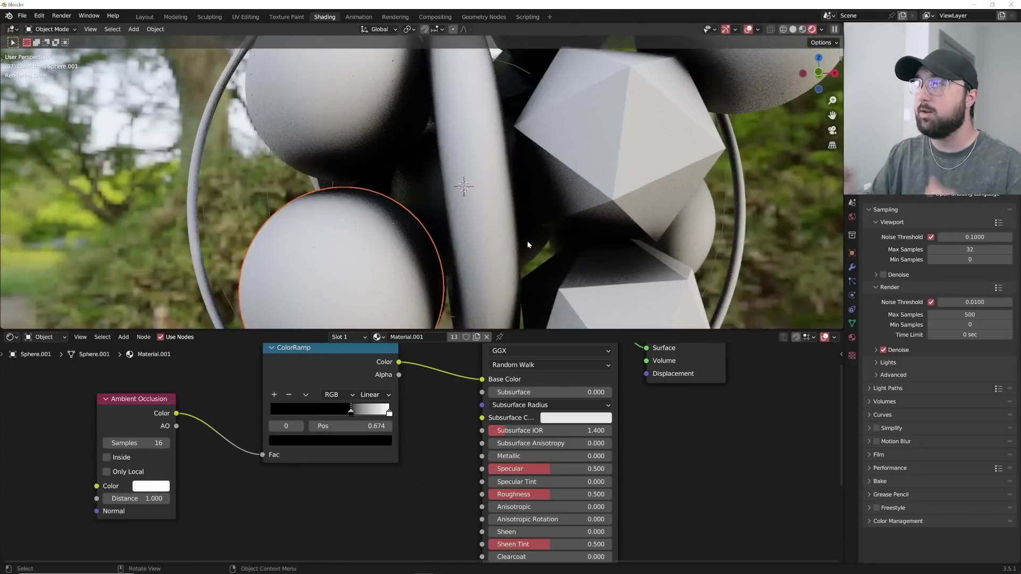
pyautogui.moveTo(351, 413); pyautogui.dragTo(377, 414)
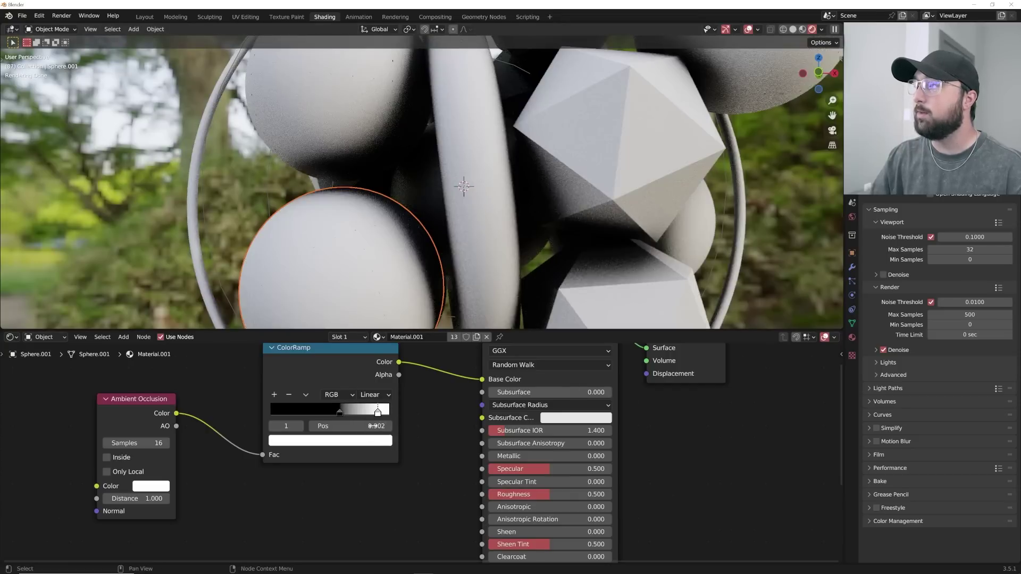
# - Try a saturated red-orange colour on the ColorRamp's white stop and undo it
pyautogui.click(368, 442)
pyautogui.click(304, 357)
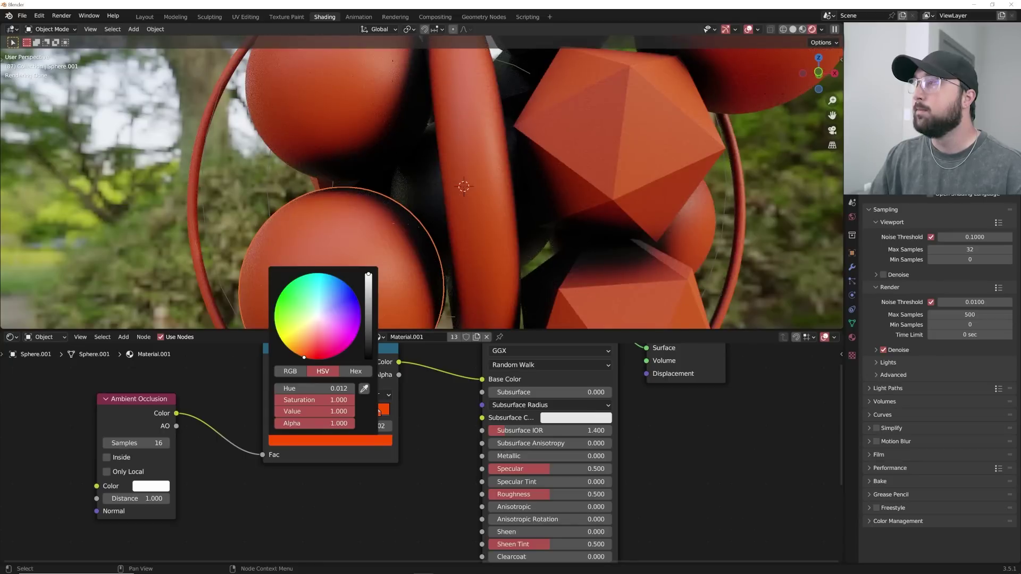
pyautogui.hotkey('ctrl', 'z')
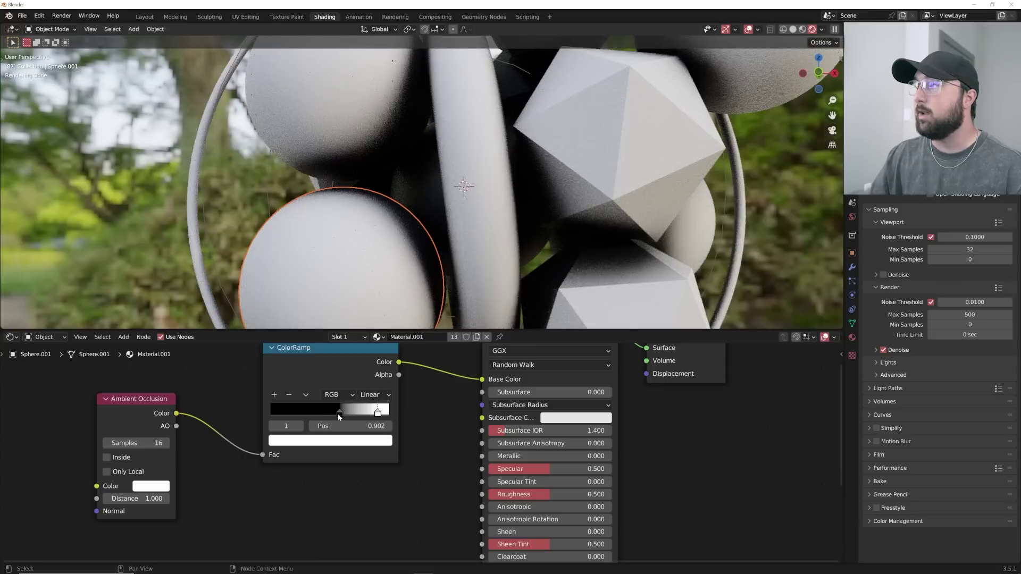
# - Recolour the ColorRamp's black stop to a bright saturated blue
pyautogui.click(339, 413)
pyautogui.click(336, 439)
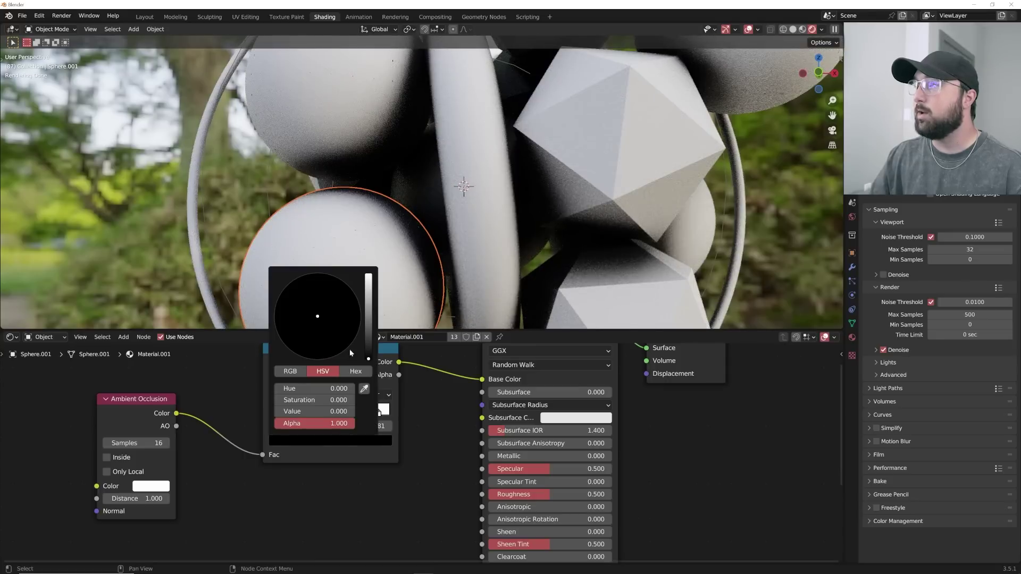
pyautogui.click(368, 295)
pyautogui.click(331, 286)
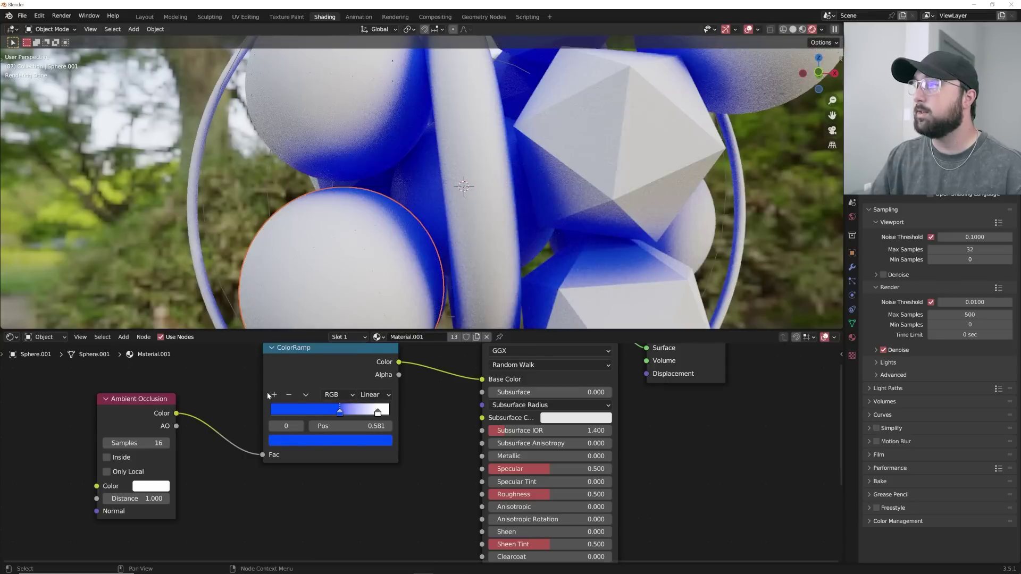
# - Add a middle stop to the ColorRamp at 0.741 and colour it bright green
pyautogui.click(273, 395)
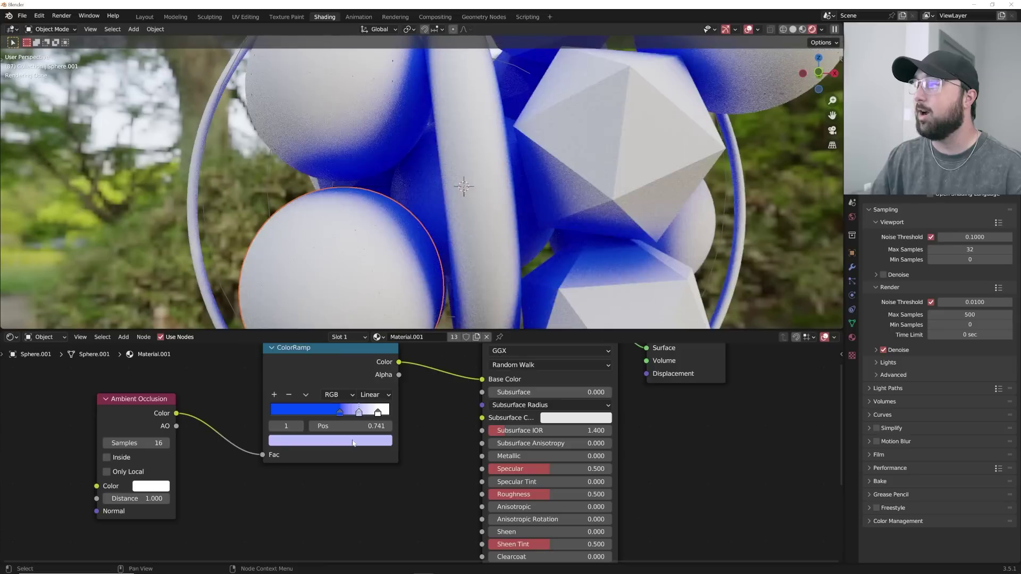
pyautogui.click(353, 443)
pyautogui.click(281, 303)
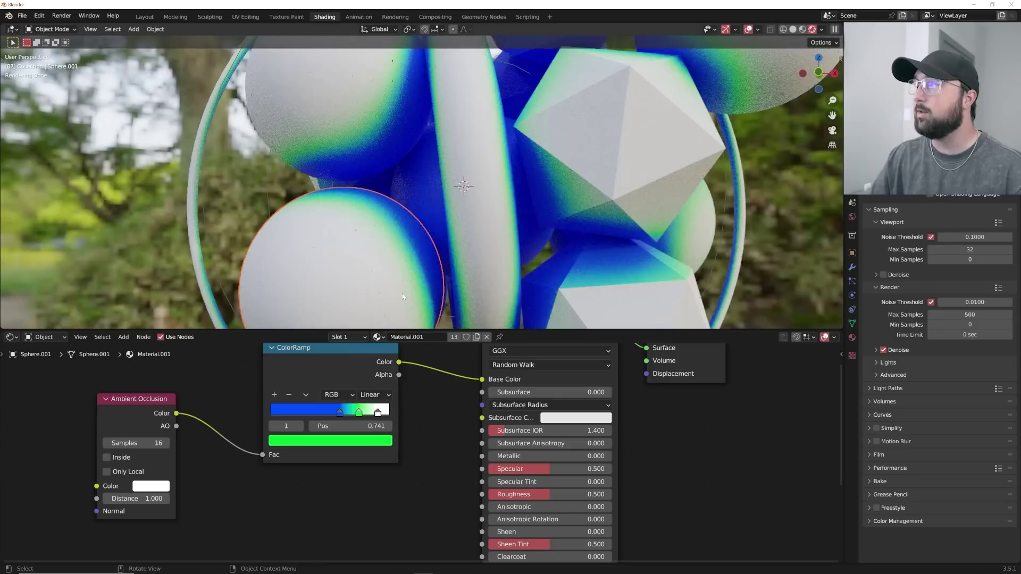
# - Recolour the ColorRamp's white stop at 0.902 to a saturated red and check the whole cluster of objects
pyautogui.click(378, 441)
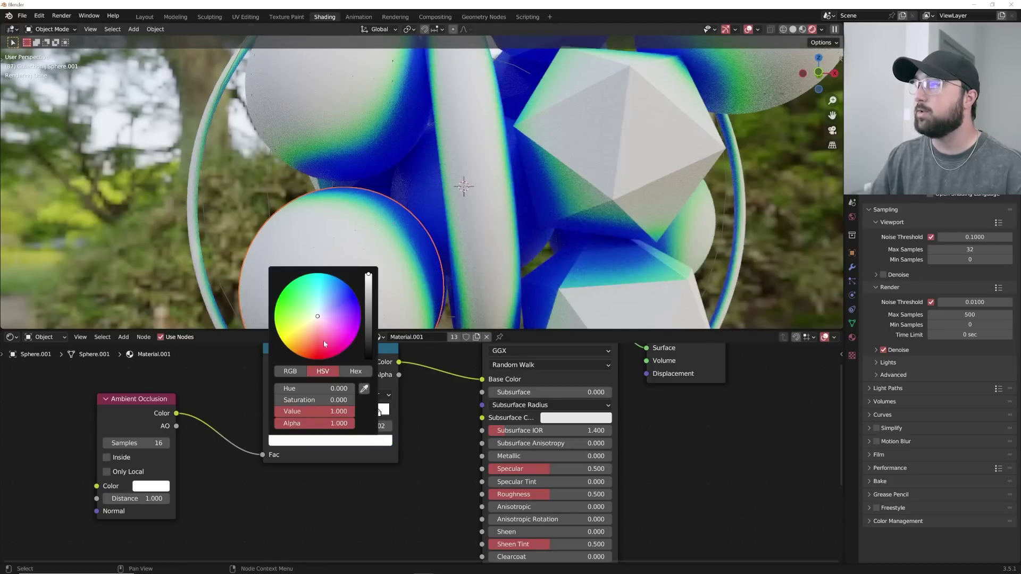
pyautogui.click(308, 356)
pyautogui.scroll(-4, 437, 240)
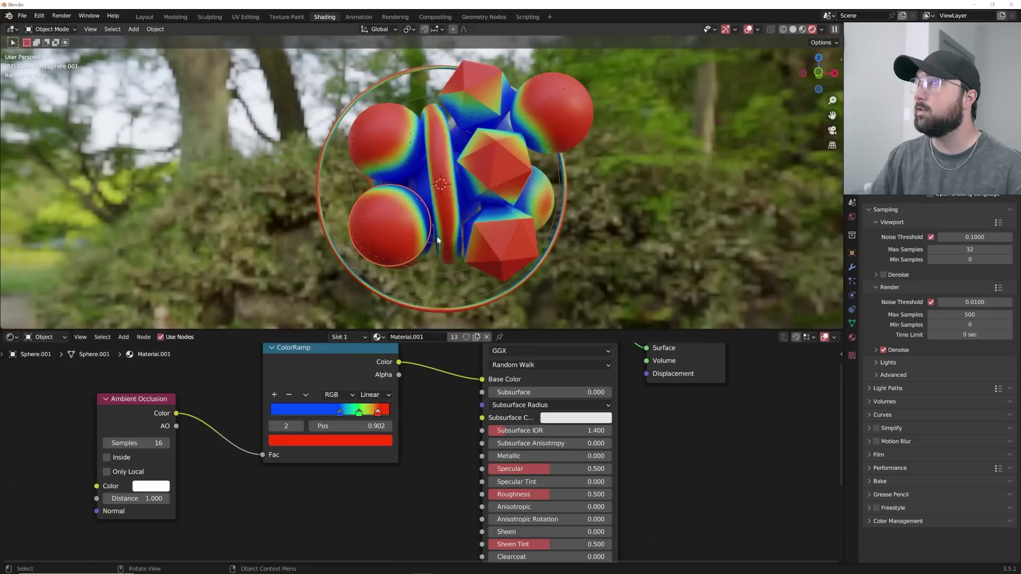
pyautogui.scroll(2, 437, 241)
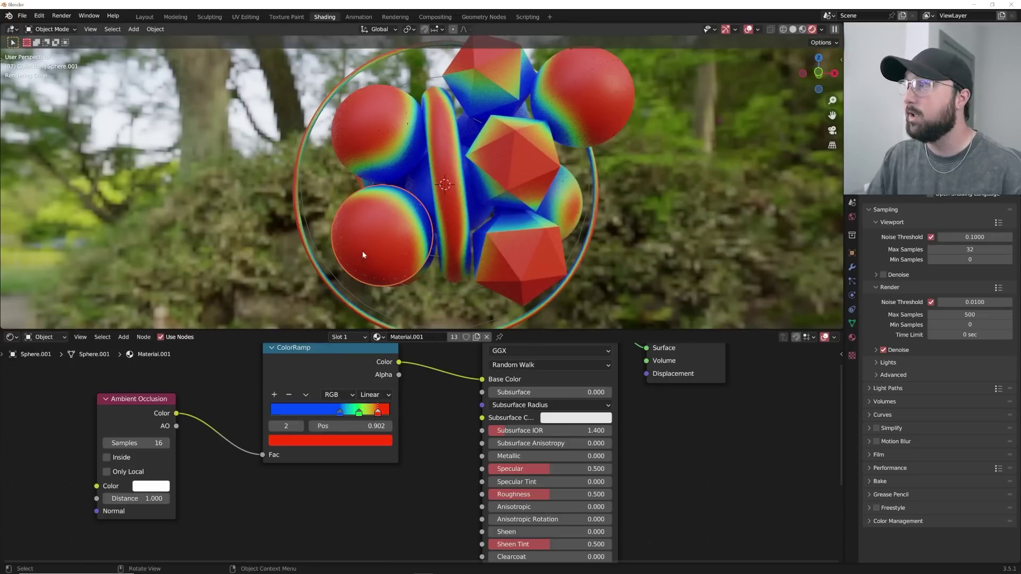
pyautogui.keyDown('shift'); pyautogui.moveTo(525, 151); pyautogui.dragTo(461, 174, button='middle'); pyautogui.keyUp('shift')
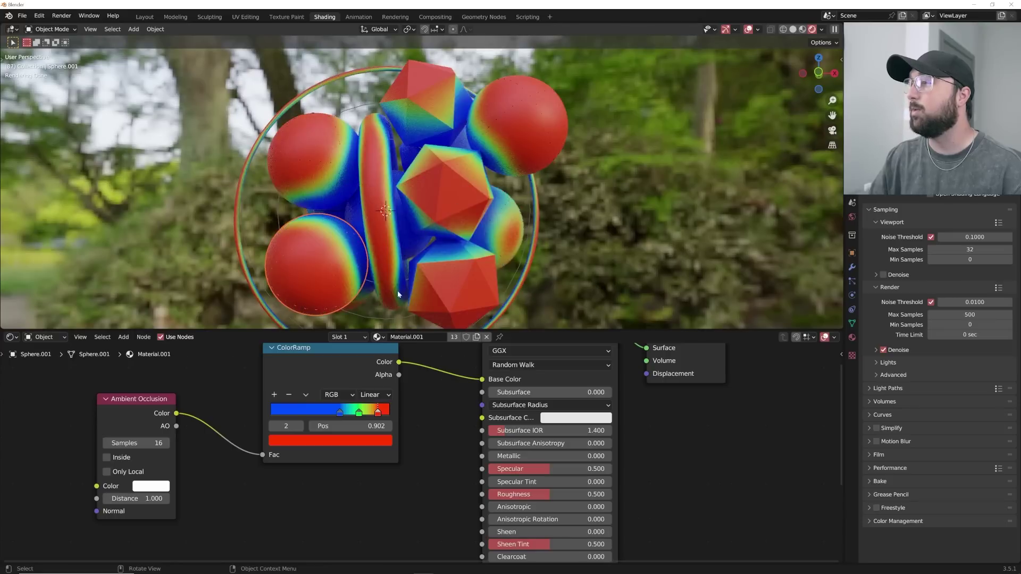
# - Flip the ColorRamp, move its blue stop to 0.934, and bring the red stop in towards the middle
pyautogui.click(305, 395)
pyautogui.click(322, 408)
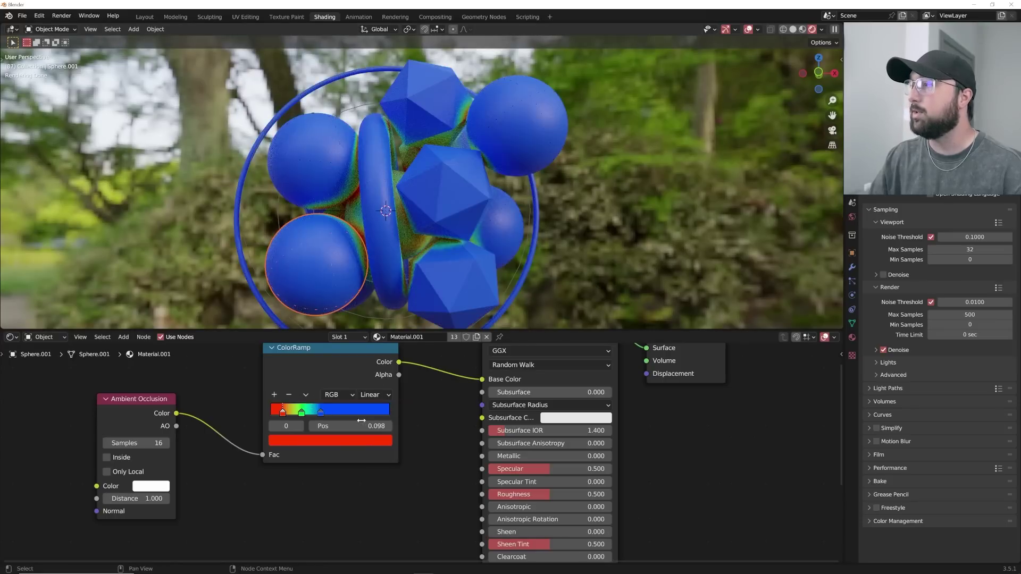
pyautogui.moveTo(322, 412); pyautogui.dragTo(356, 412)
pyautogui.moveTo(283, 412); pyautogui.dragTo(322, 417)
pyautogui.moveTo(491, 211); pyautogui.dragTo(460, 212, button='middle')
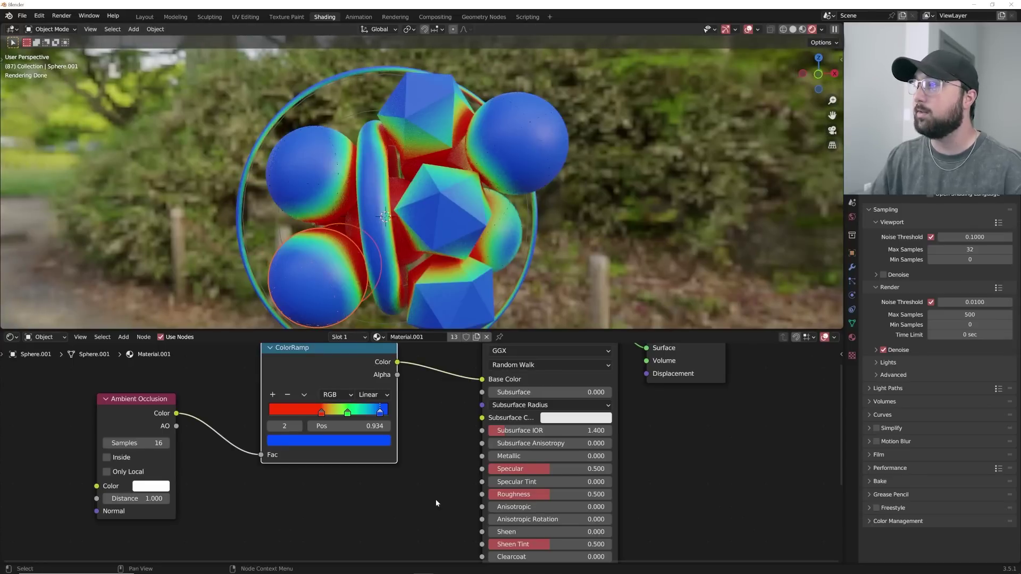
# - Add a Bump node and connect its Normal output to the Principled BSDF's Normal input
pyautogui.scroll(-2, 436, 499)
pyautogui.moveTo(407, 553); pyautogui.dragTo(374, 409, button='middle')
pyautogui.scroll(4, 374, 410)
pyautogui.hotkey('shift', 'a')
pyautogui.click(374, 411)
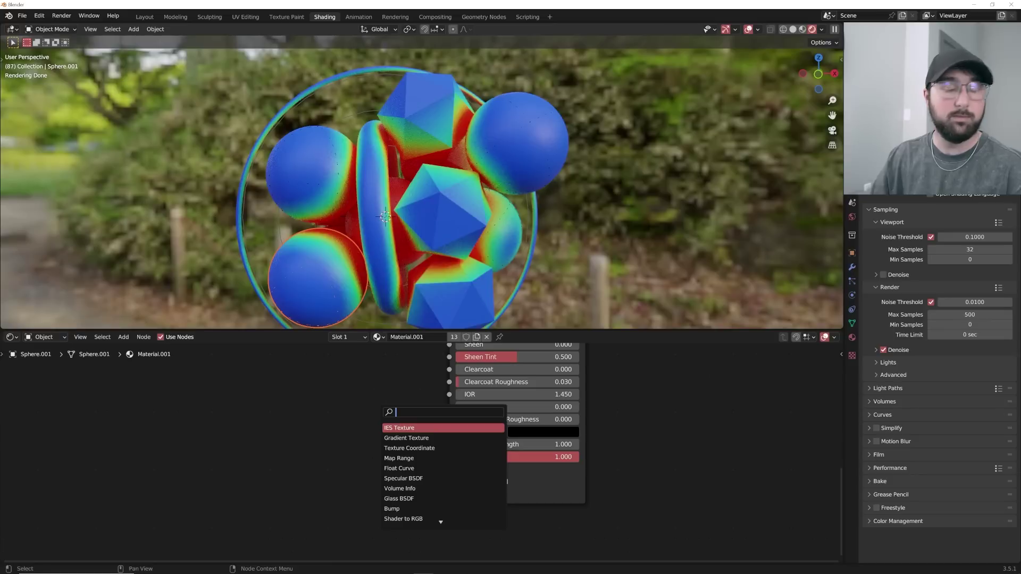
pyautogui.write('bum')
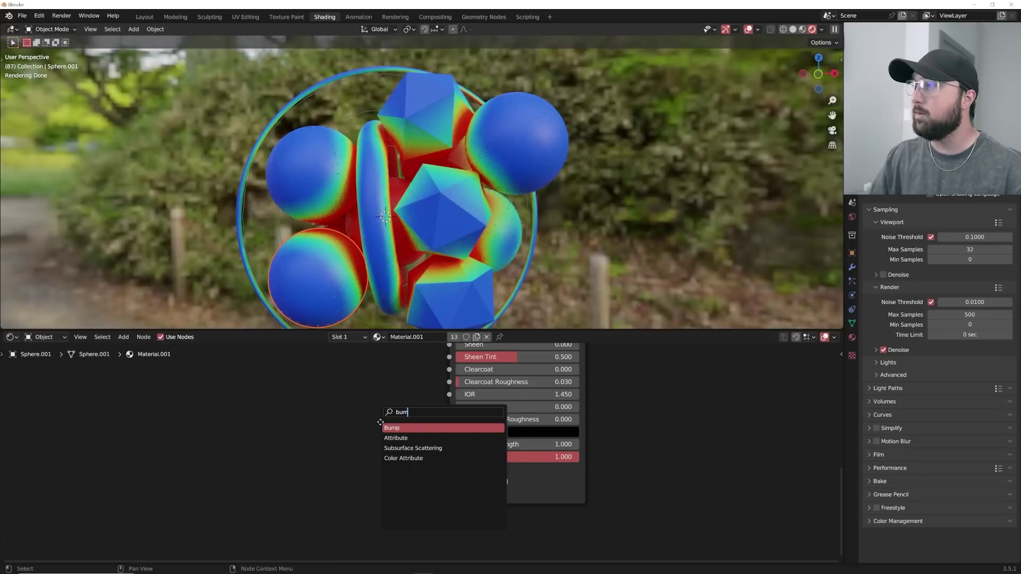
pyautogui.press('Return')
pyautogui.moveTo(414, 443); pyautogui.dragTo(449, 469)
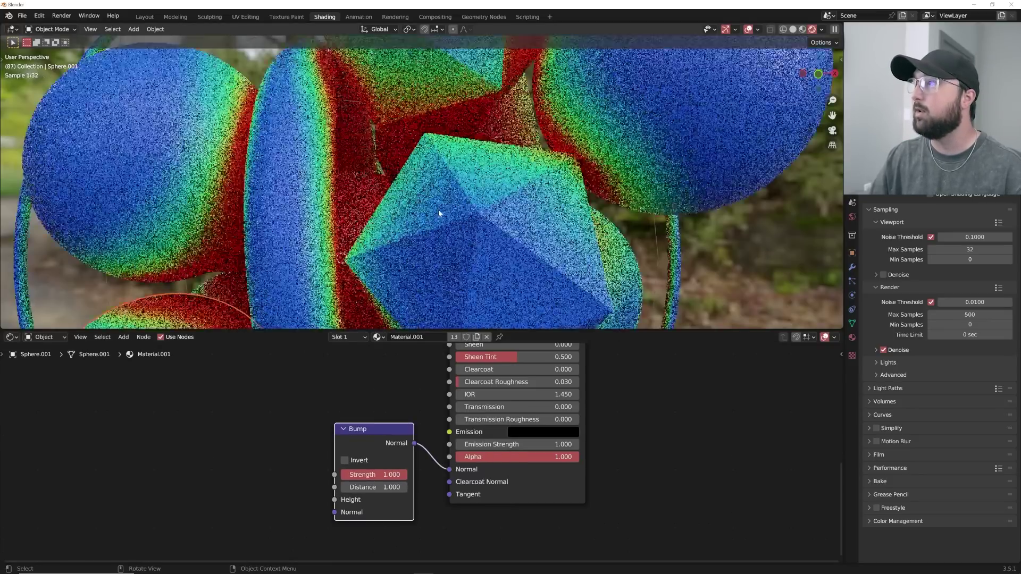
# - Add a second ColorRamp node before the Bump node and connect its Color output to Height
pyautogui.hotkey('shift', 'a')
pyautogui.click(290, 430)
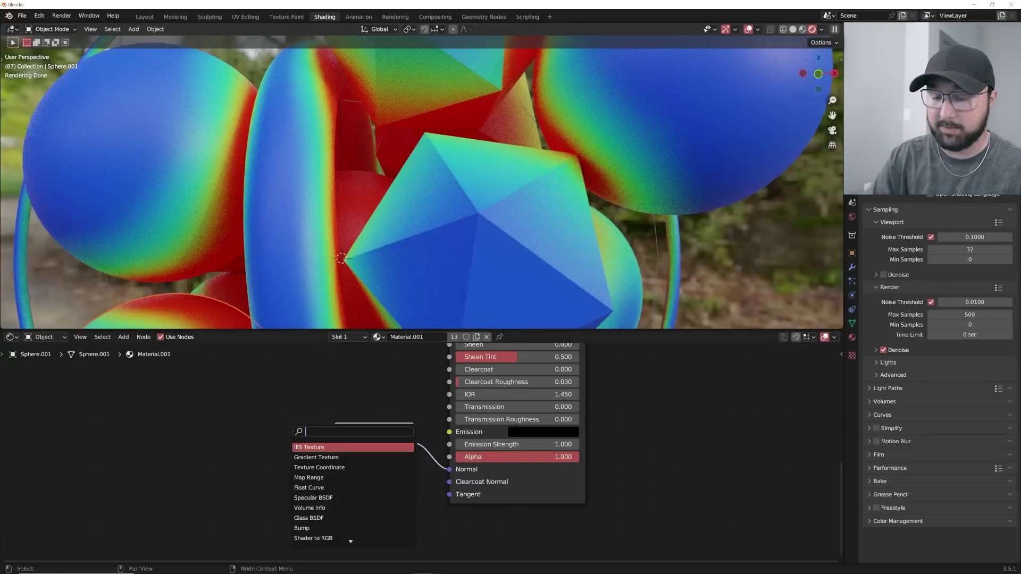
pyautogui.write('co')
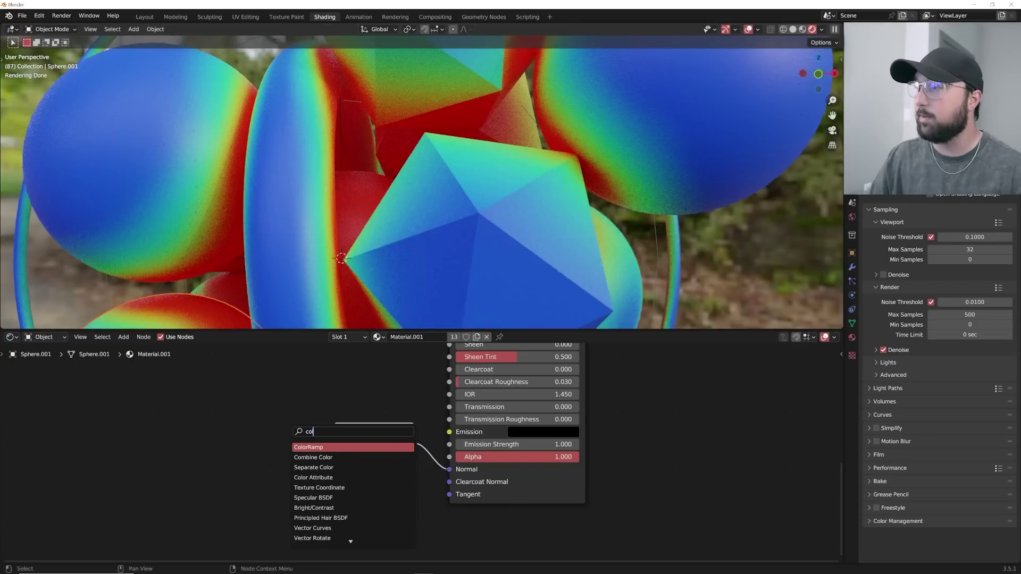
pyautogui.press('Return')
pyautogui.click(310, 445)
pyautogui.moveTo(277, 440); pyautogui.dragTo(335, 500)
pyautogui.moveTo(213, 442); pyautogui.dragTo(304, 428, button='middle')
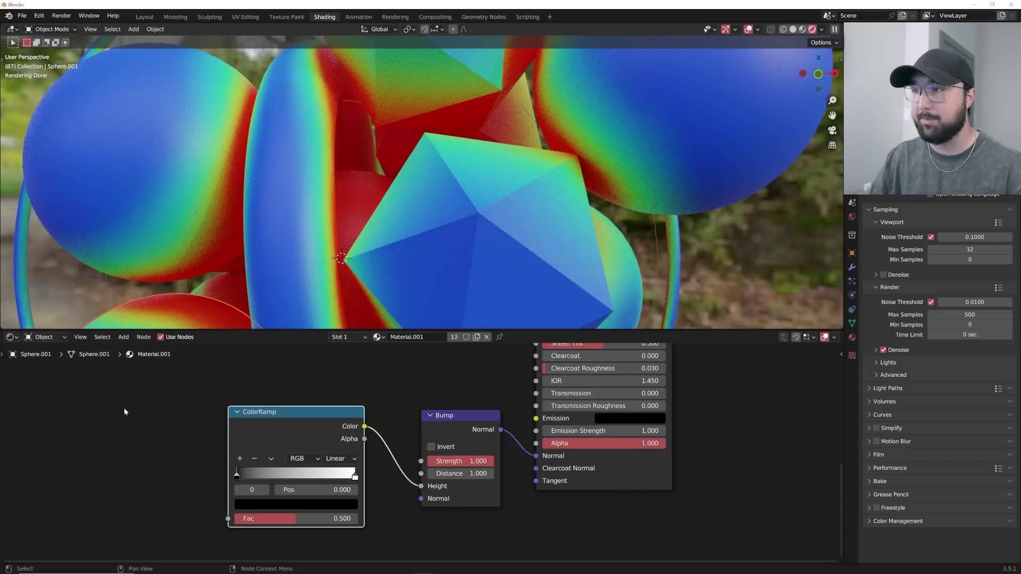
# - Add a Voronoi Texture node and connect its Distance output to the new ColorRamp's Fac input
pyautogui.hotkey('shift', 'a')
pyautogui.write('voro')
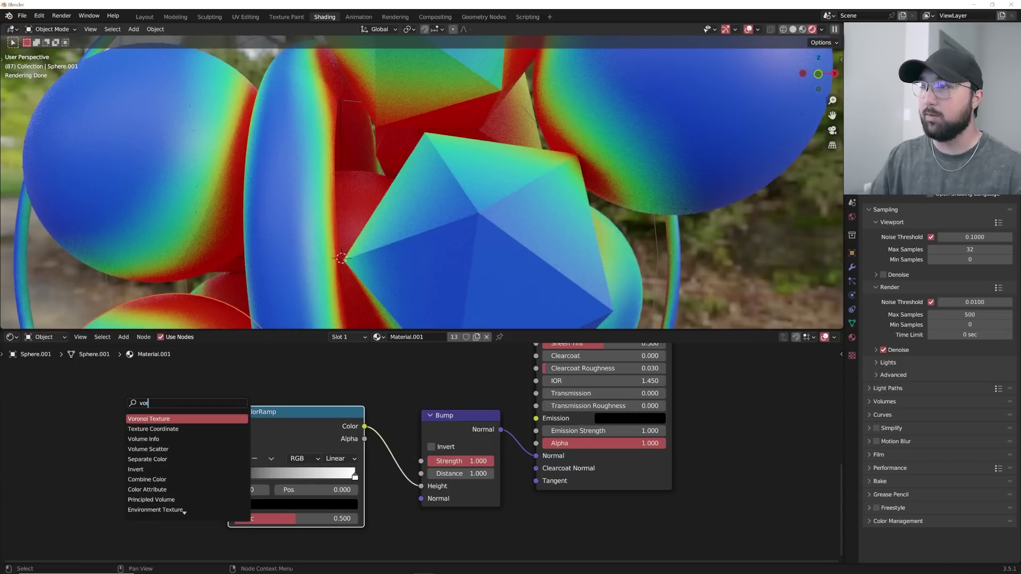
pyautogui.press('Return')
pyautogui.click(87, 433)
pyautogui.moveTo(154, 419); pyautogui.dragTo(228, 519)
pyautogui.moveTo(194, 452); pyautogui.dragTo(303, 445, button='middle')
# - Add Texture Coordinate and Mapping nodes to the Voronoi Texture and feed the Mapping with UV coordinates
pyautogui.moveTo(222, 414); pyautogui.dragTo(224, 413)
pyautogui.hotkey('ctrl', 't')
pyautogui.moveTo(68, 458); pyautogui.dragTo(161, 451, button='middle')
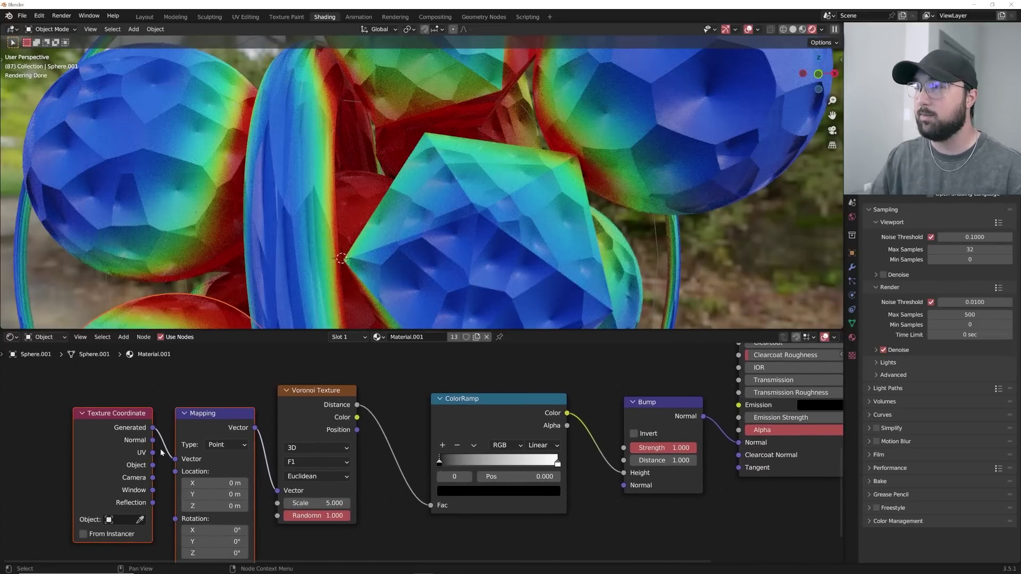
pyautogui.moveTo(153, 453); pyautogui.dragTo(175, 459)
# - Set the Voronoi Texture's Scale to 125.6 and preview the bumps with Material Preview shading
pyautogui.click(82, 191)
pyautogui.moveTo(301, 503); pyautogui.dragTo(404, 502)
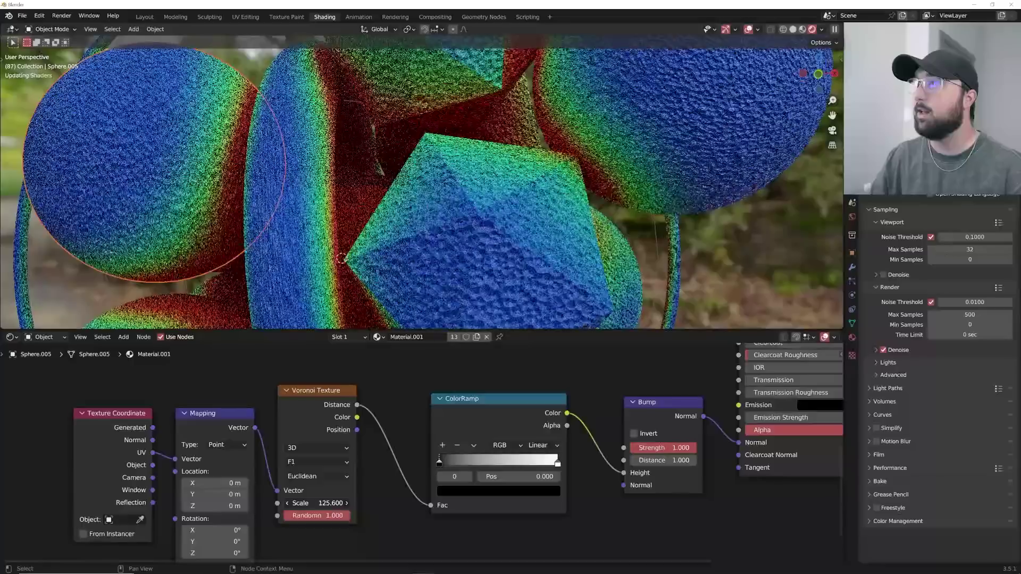
pyautogui.click(803, 30)
pyautogui.moveTo(315, 244); pyautogui.dragTo(395, 206, button='middle')
pyautogui.moveTo(469, 225); pyautogui.dragTo(480, 359, button='middle')
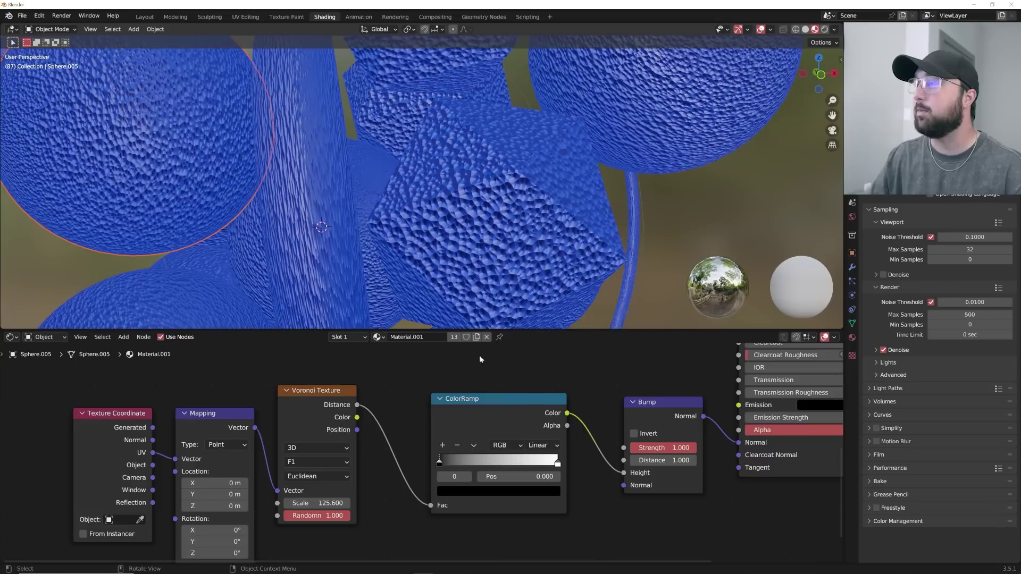
# - Set the Voronoi Randomness to 0 and move the bump ColorRamp's white stop to 0.235
pyautogui.moveTo(335, 515); pyautogui.dragTo(268, 515)
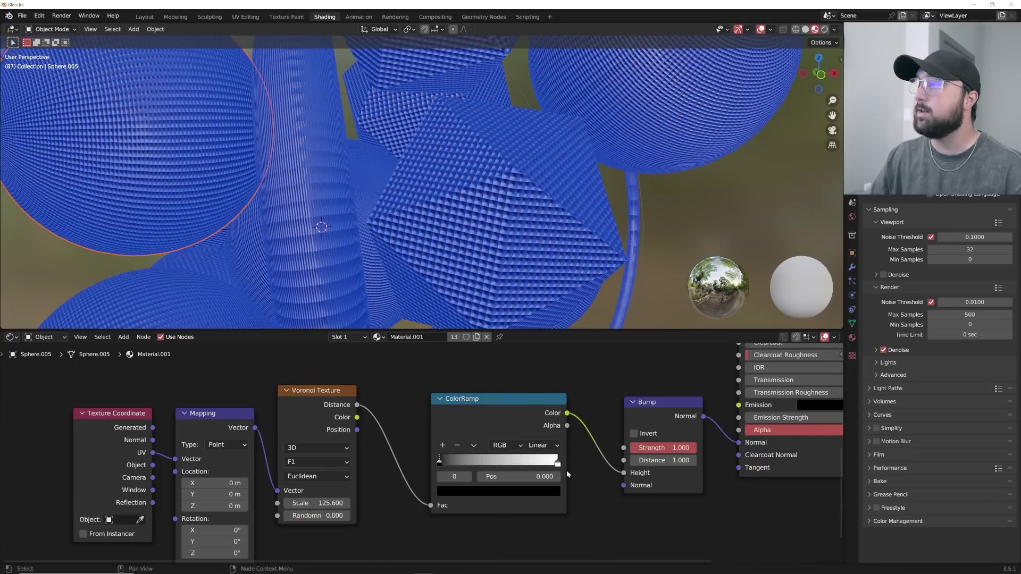
pyautogui.moveTo(556, 462); pyautogui.dragTo(462, 463)
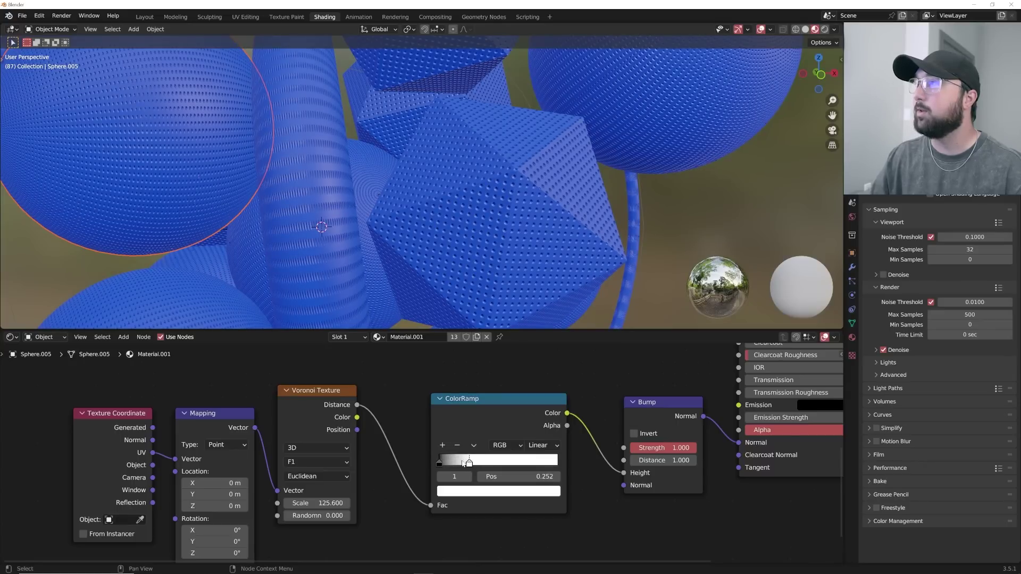
# - Give the thick torus a single-user copy of the material and cut its Bump-to-Normal link
pyautogui.click(299, 179)
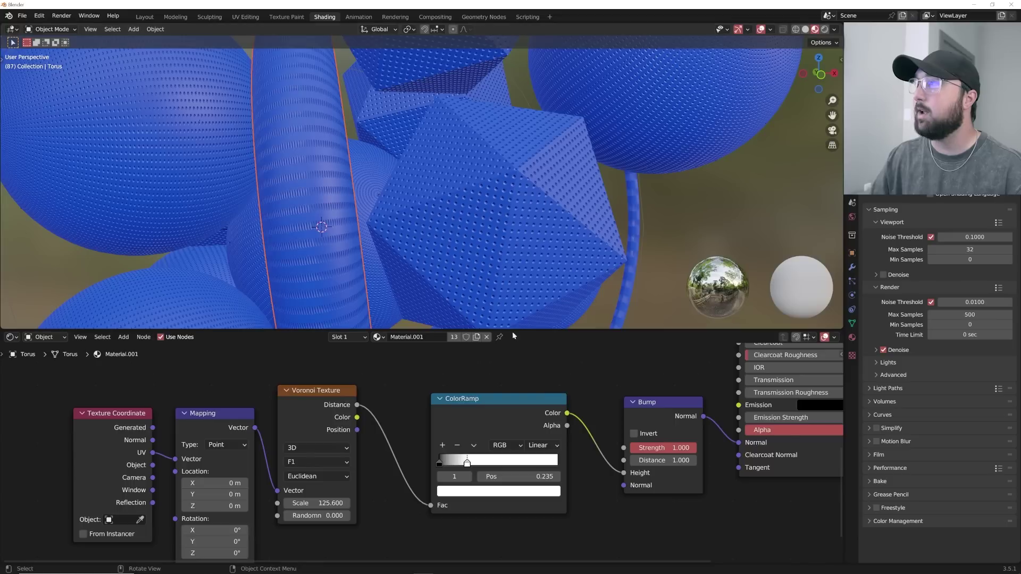
pyautogui.click(454, 337)
pyautogui.moveTo(709, 421); pyautogui.dragTo(606, 426, button='middle')
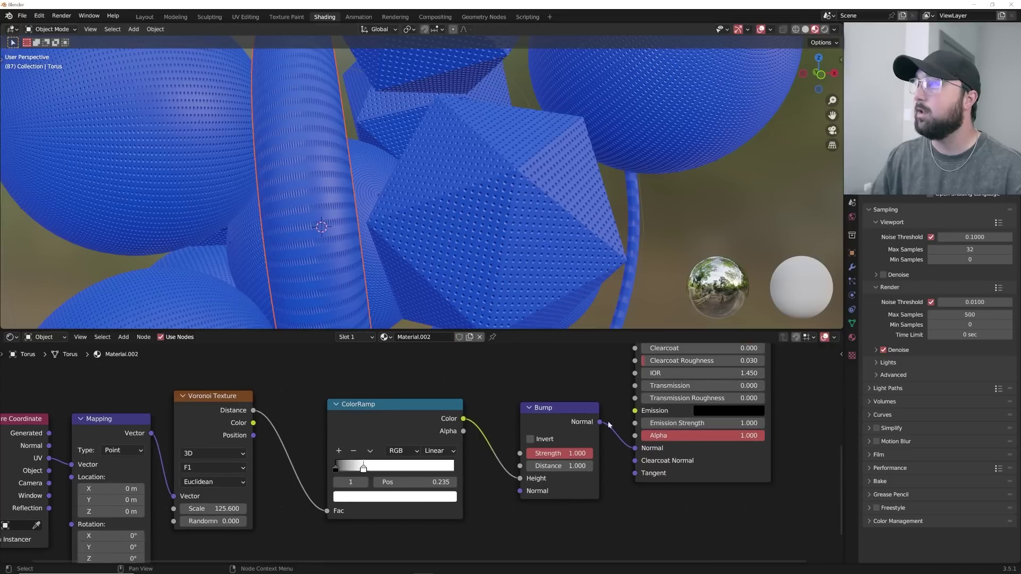
pyautogui.keyDown('ctrl'); pyautogui.moveTo(616, 410); pyautogui.dragTo(603, 484, button='right'); pyautogui.keyUp('ctrl')
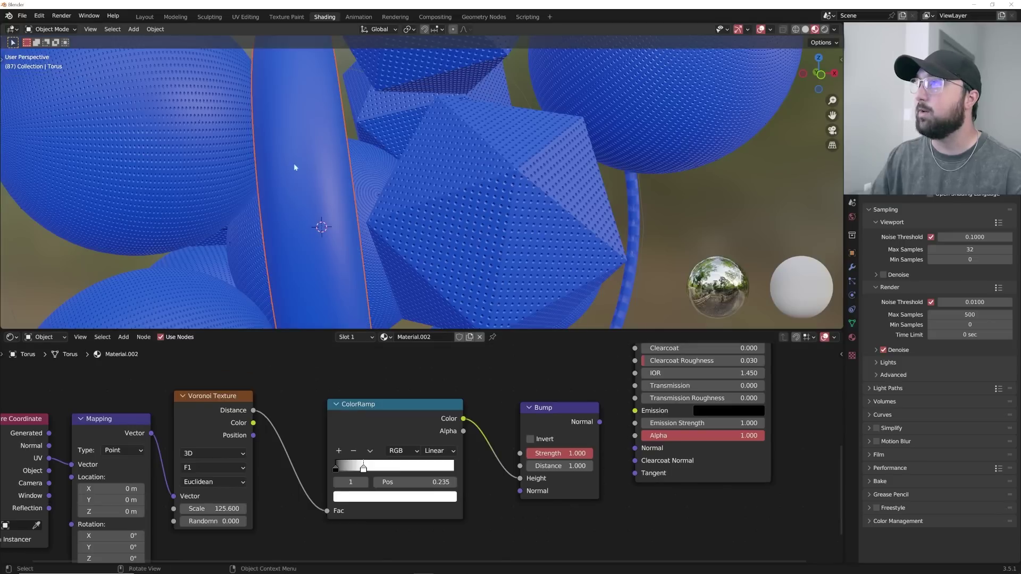
# - Link the thick torus's bump-free material to the thin outer ring
pyautogui.click(632, 263)
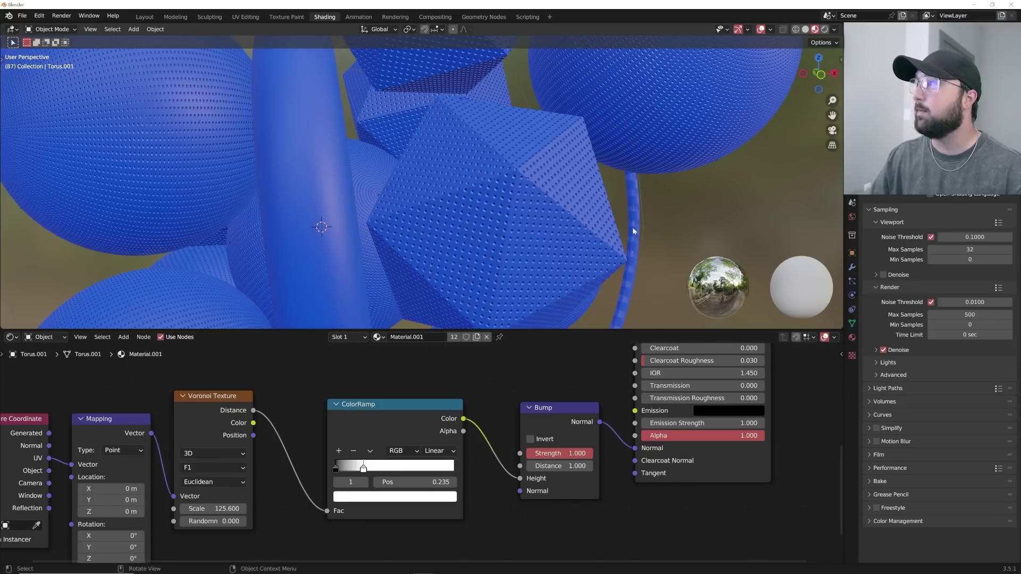
pyautogui.keyDown('shift'); pyautogui.click(342, 206); pyautogui.keyUp('shift')
pyautogui.hotkey('ctrl', 'l')
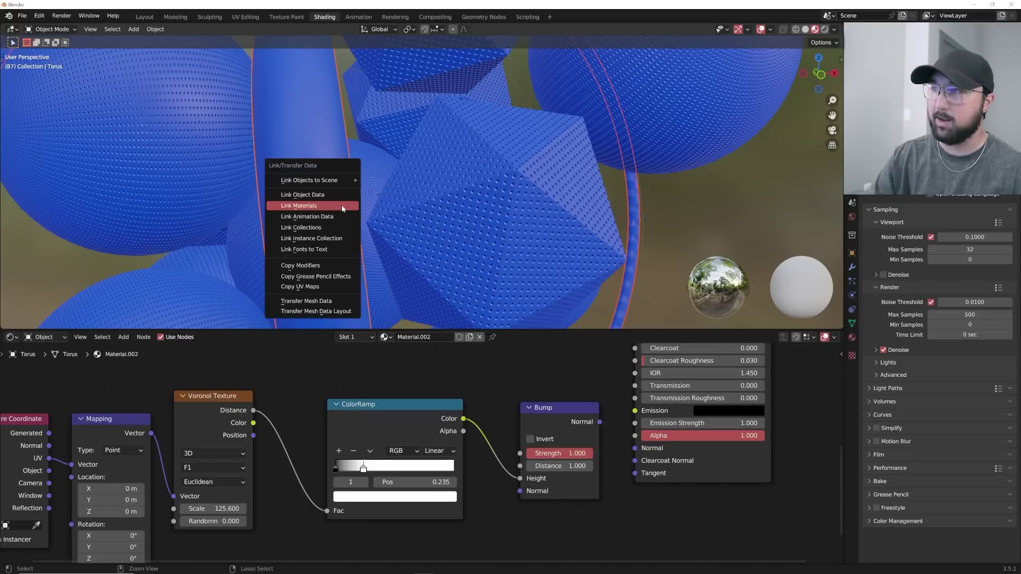
pyautogui.click(341, 205)
pyautogui.click(636, 208)
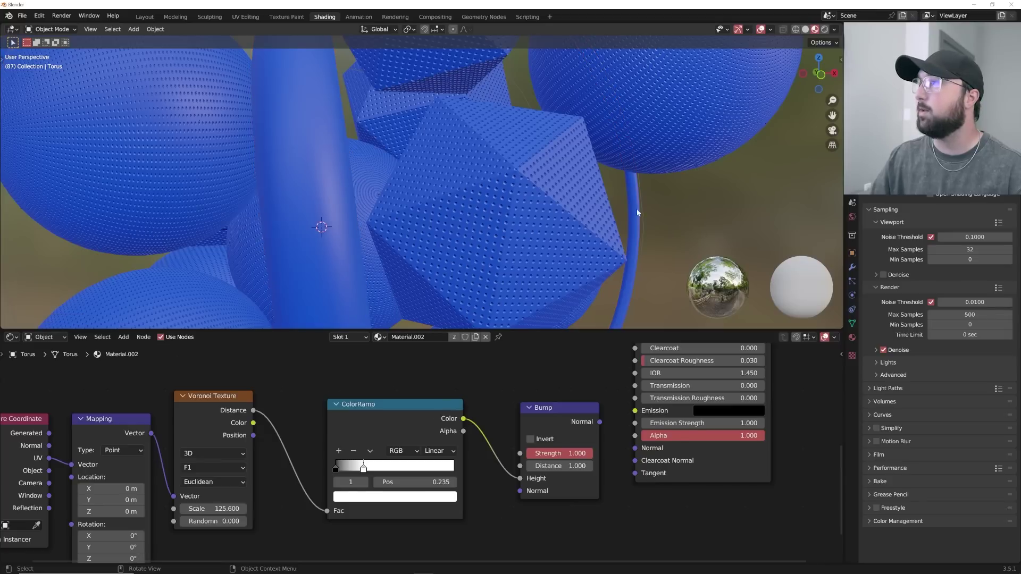
# - Inspect the dimples on the ico sphere and sphere, and give the selected sphere its own single-user material copy
pyautogui.click(481, 203)
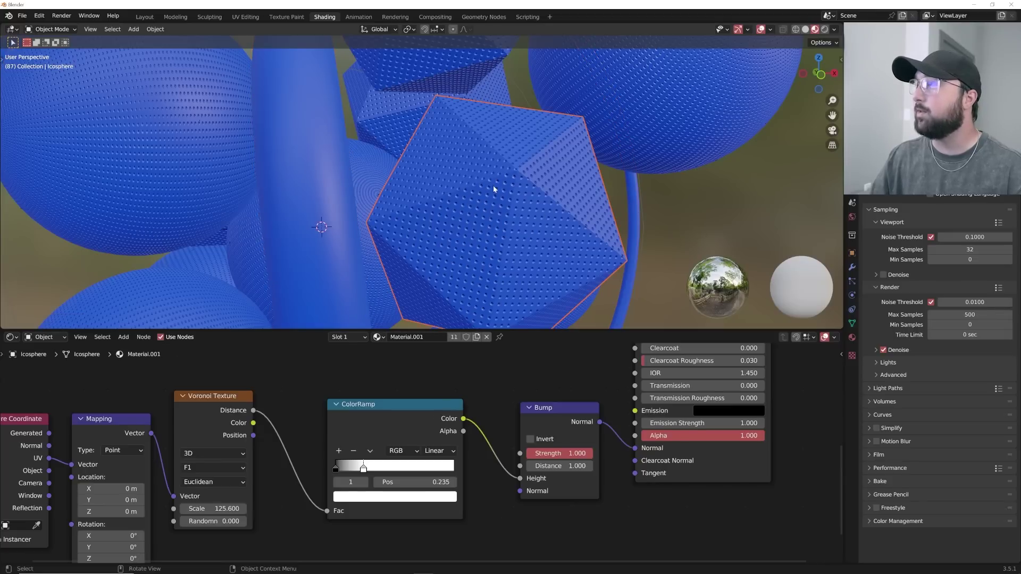
pyautogui.moveTo(542, 137); pyautogui.dragTo(344, 243, button='middle')
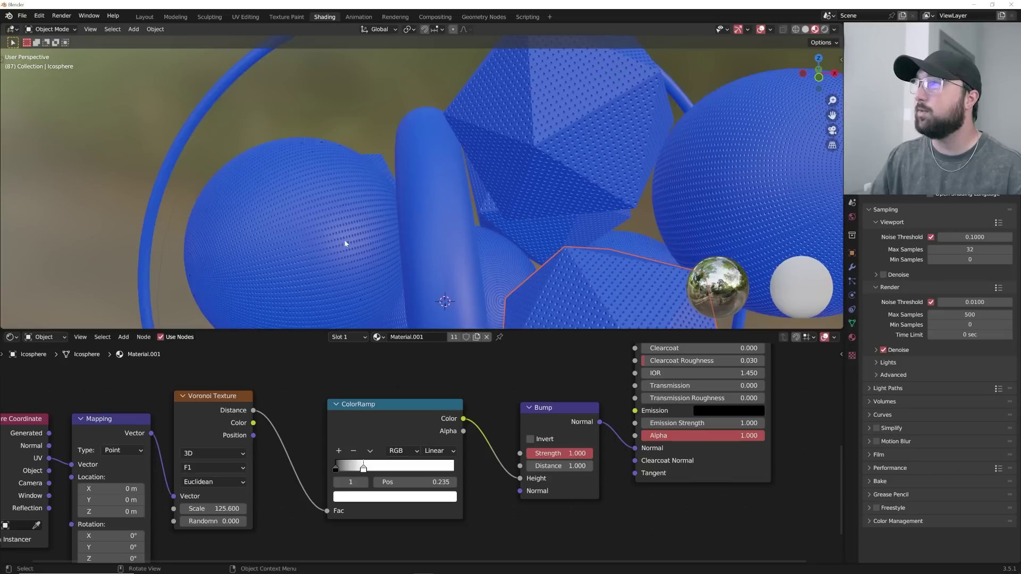
pyautogui.click(344, 243)
pyautogui.scroll(8, 529, 179)
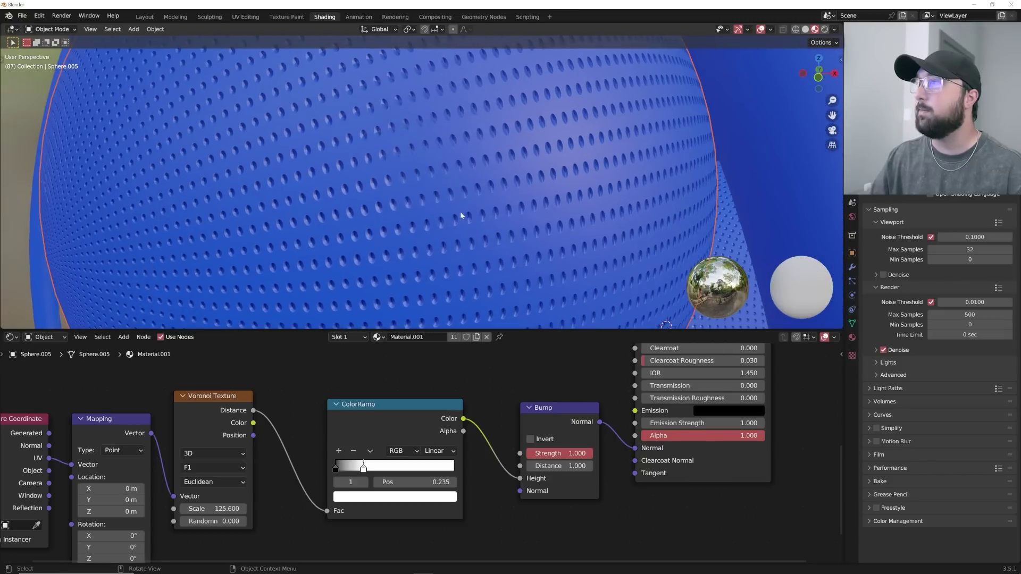
pyautogui.scroll(-5, 297, 221)
pyautogui.scroll(5, 341, 211)
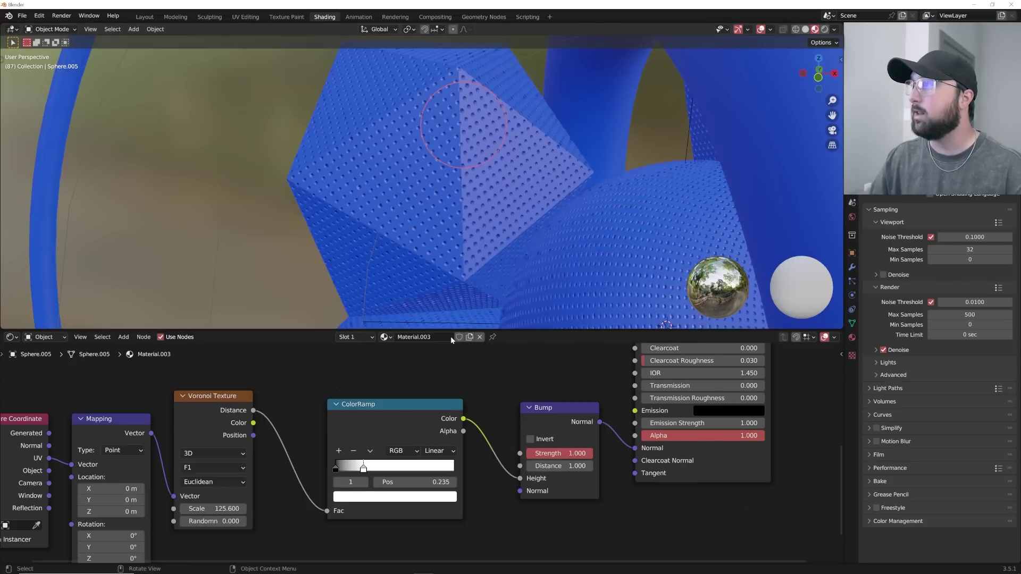
pyautogui.click(453, 337)
# - Return the animation to frame 1 in the Layout workspace, focus on the selected sphere, and switch back to Shading
pyautogui.moveTo(446, 229); pyautogui.dragTo(393, 170, button='middle')
pyautogui.click(143, 18)
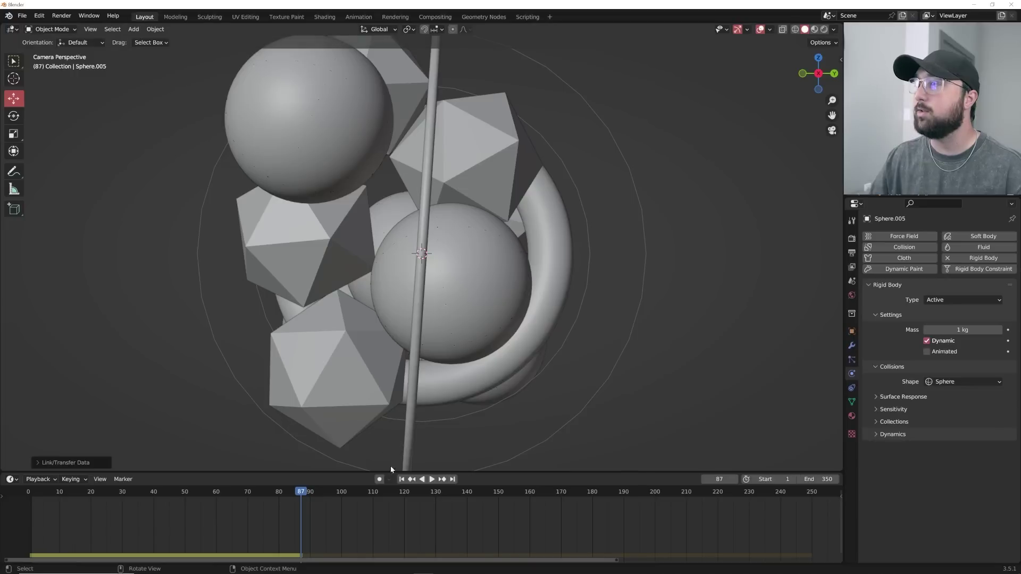
pyautogui.hotkey('shift', 'Left')
pyautogui.press('KP_Decimal')
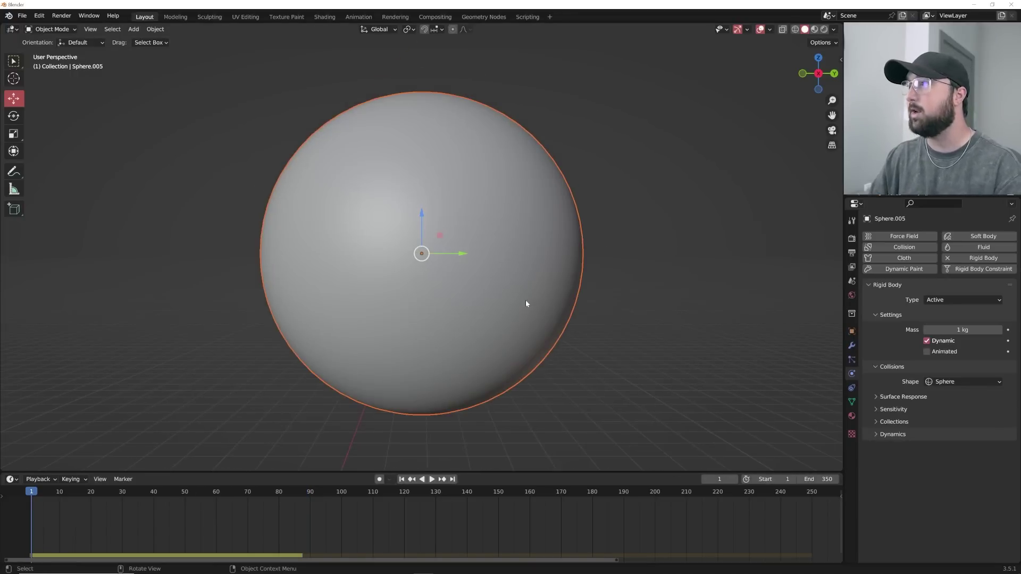
pyautogui.click(324, 16)
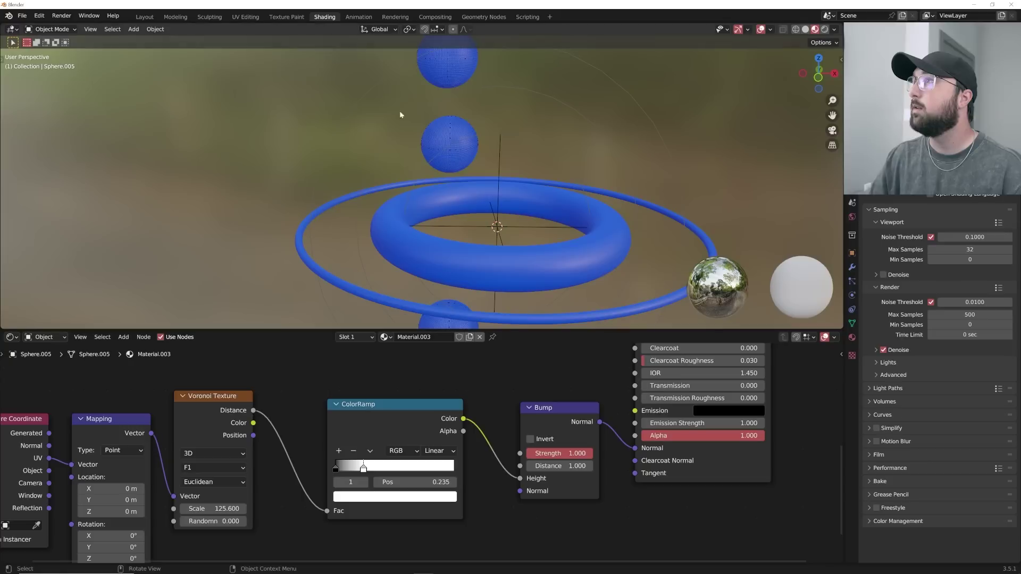
# - Set the Y scale to 0.640 in the Mapping node of the selected sphere's material
pyautogui.press('KP_Decimal')
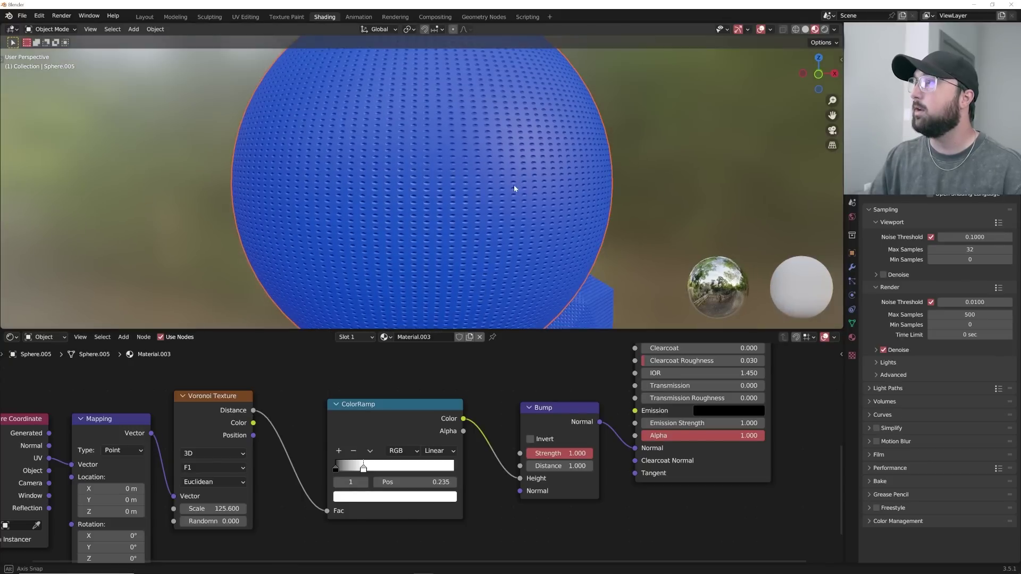
pyautogui.scroll(5, 499, 187)
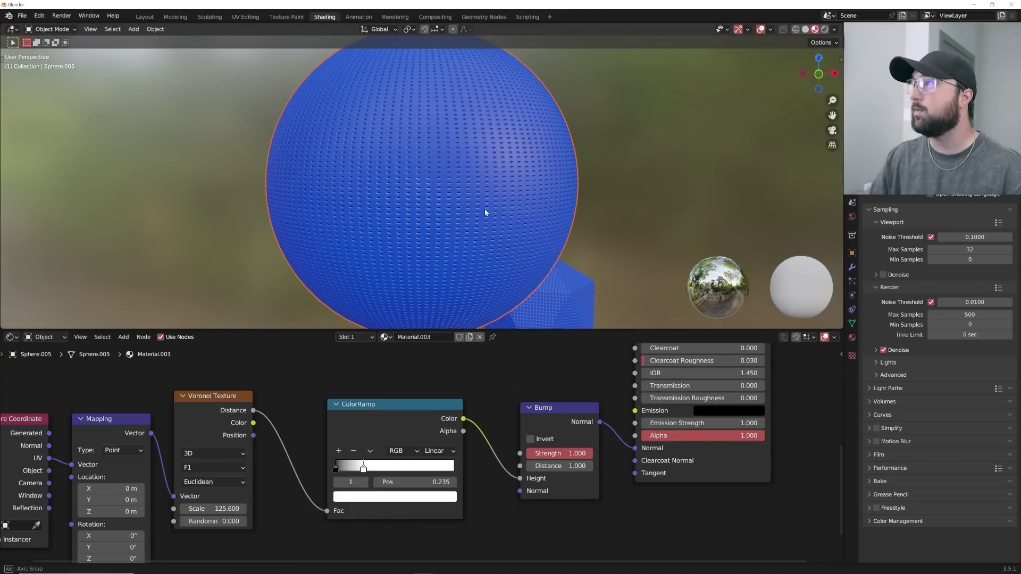
pyautogui.scroll(2, 487, 202)
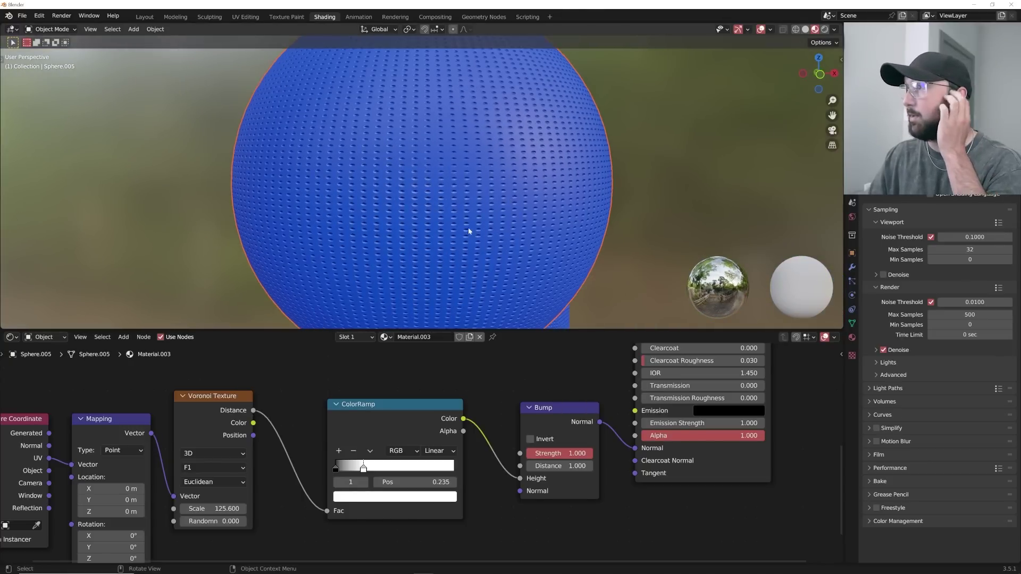
pyautogui.moveTo(179, 503); pyautogui.dragTo(276, 435, button='middle')
pyautogui.moveTo(426, 187); pyautogui.dragTo(412, 218, button='middle')
pyautogui.scroll(-7, 405, 235)
pyautogui.scroll(7, 408, 237)
pyautogui.scroll(1, 411, 239)
pyautogui.keyDown('shift'); pyautogui.moveTo(213, 516); pyautogui.dragTo(239, 516); pyautogui.keyUp('shift')
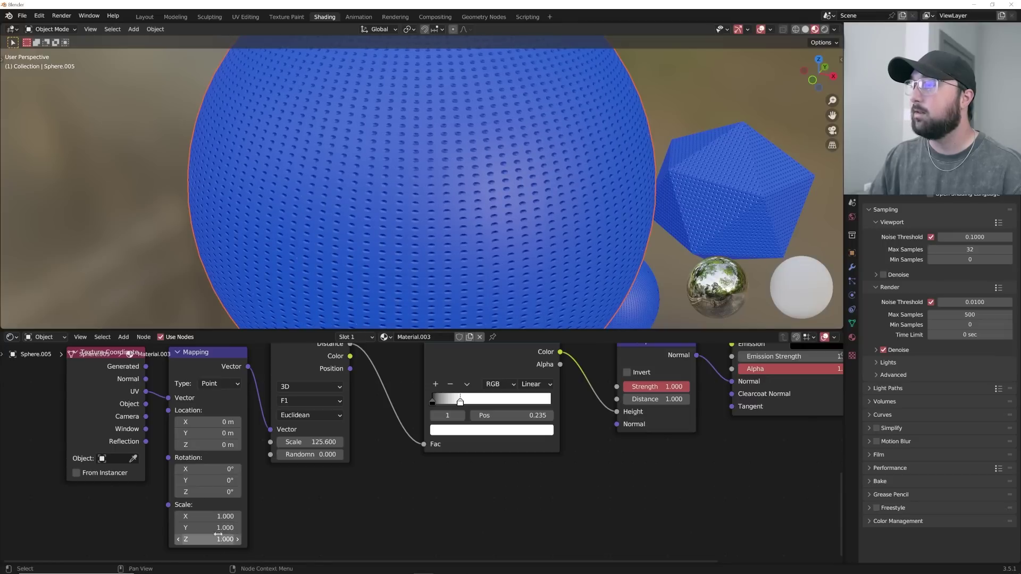
pyautogui.hotkey('ctrl', 'z')
pyautogui.moveTo(202, 531); pyautogui.dragTo(179, 531)
pyautogui.scroll(-6, 398, 219)
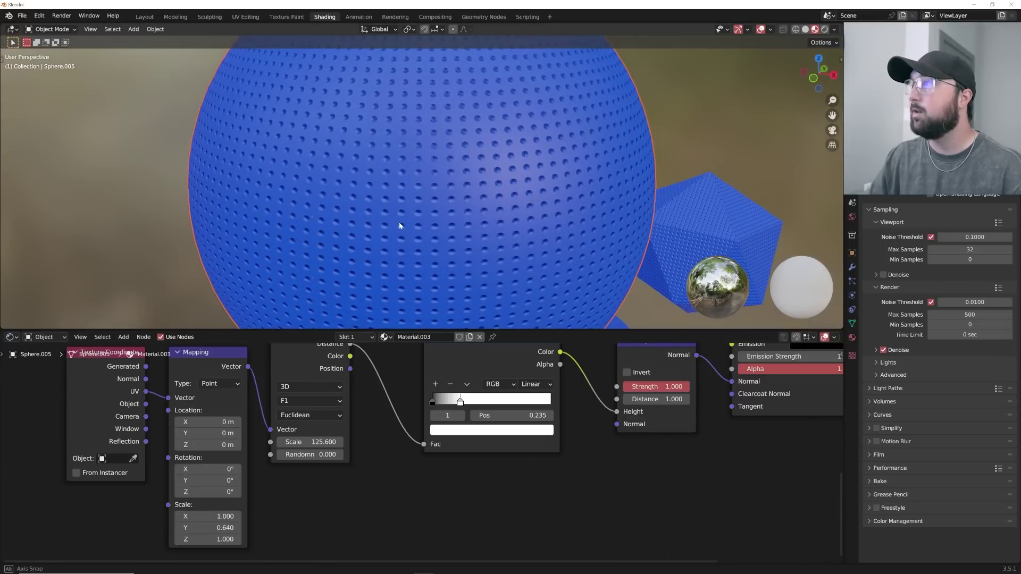
# - Link the adjusted sphere's material to all the other spheres, leaving out the ico spheres
pyautogui.scroll(-5, 398, 219)
pyautogui.moveTo(448, 204); pyautogui.dragTo(411, 145, button='middle')
pyautogui.scroll(-2, 435, 188)
pyautogui.click(506, 234)
pyautogui.keyDown('shift'); pyautogui.click(501, 199); pyautogui.keyUp('shift')
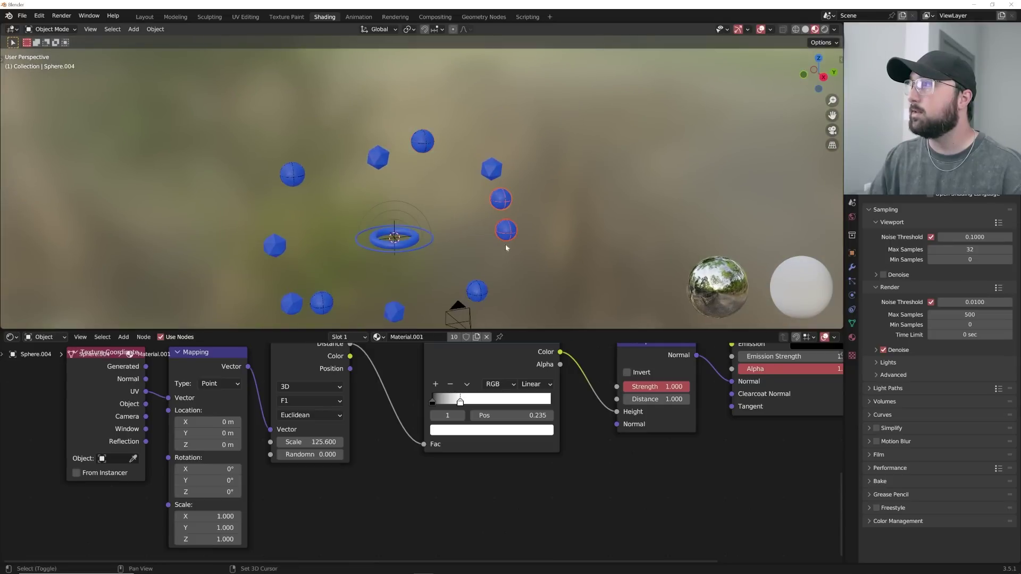
pyautogui.keyDown('shift'); pyautogui.click(396, 316); pyautogui.keyUp('shift')
pyautogui.keyDown('shift'); pyautogui.click(399, 313); pyautogui.keyUp('shift')
pyautogui.keyDown('shift'); pyautogui.click(313, 295); pyautogui.keyUp('shift')
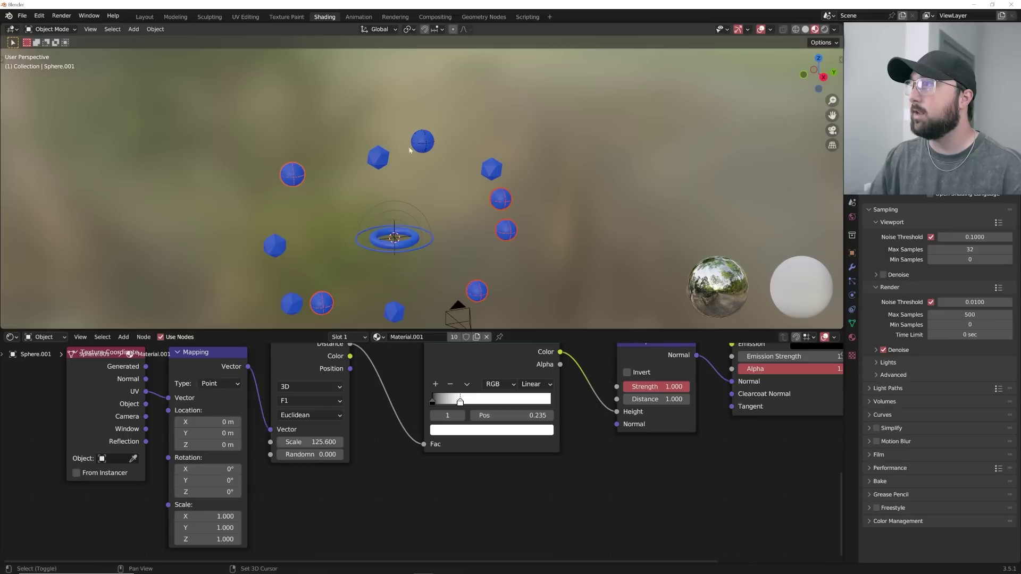
pyautogui.keyDown('shift'); pyautogui.click(429, 144); pyautogui.keyUp('shift')
pyautogui.hotkey('ctrl', 'l')
pyautogui.click(435, 140)
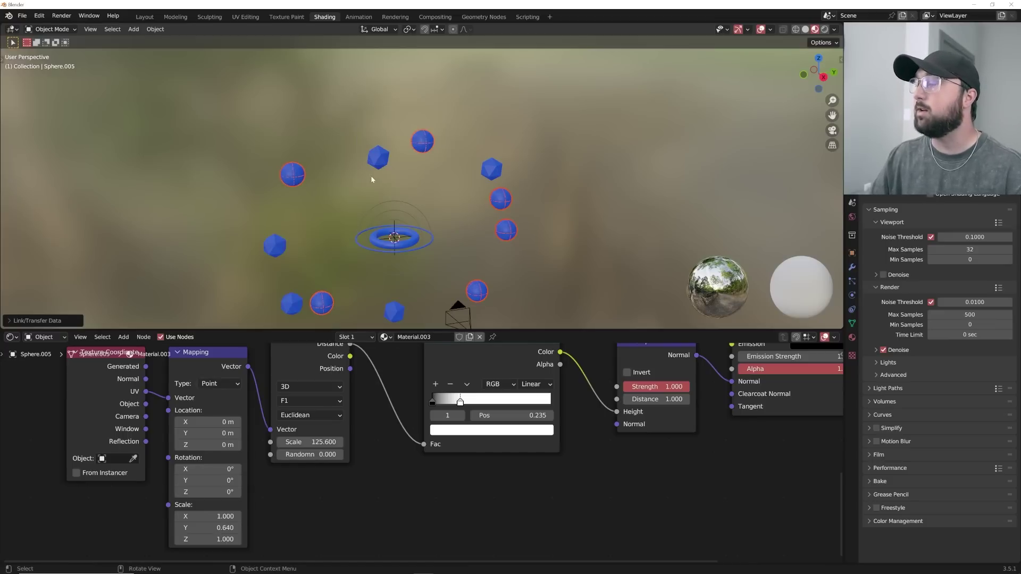
# - Set the Voronoi Texture scale of the shared sphere material to 93.210
pyautogui.scroll(10, 371, 176)
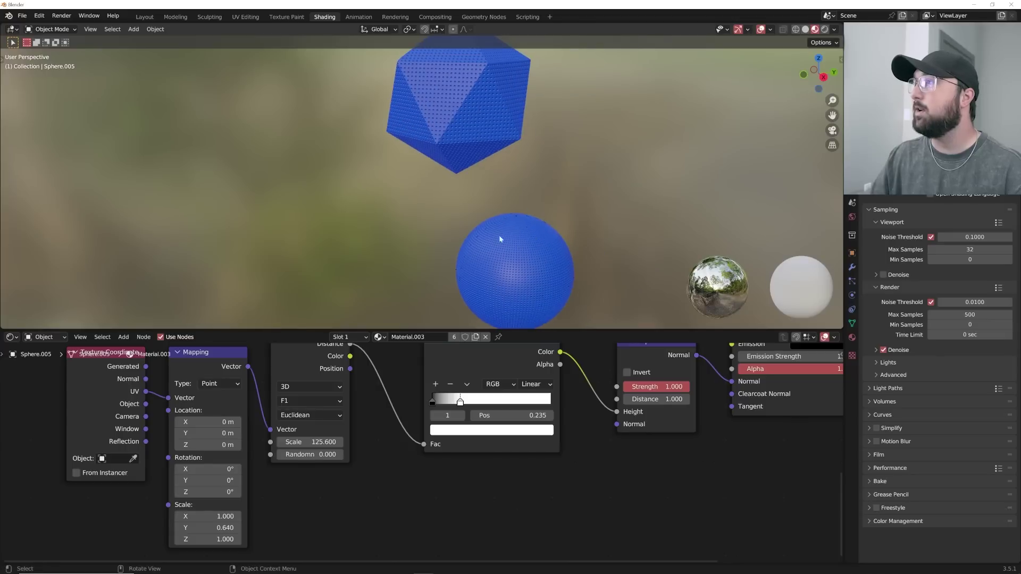
pyautogui.click(536, 287)
pyautogui.keyDown('shift'); pyautogui.moveTo(311, 441); pyautogui.dragTo(291, 442); pyautogui.keyUp('shift')
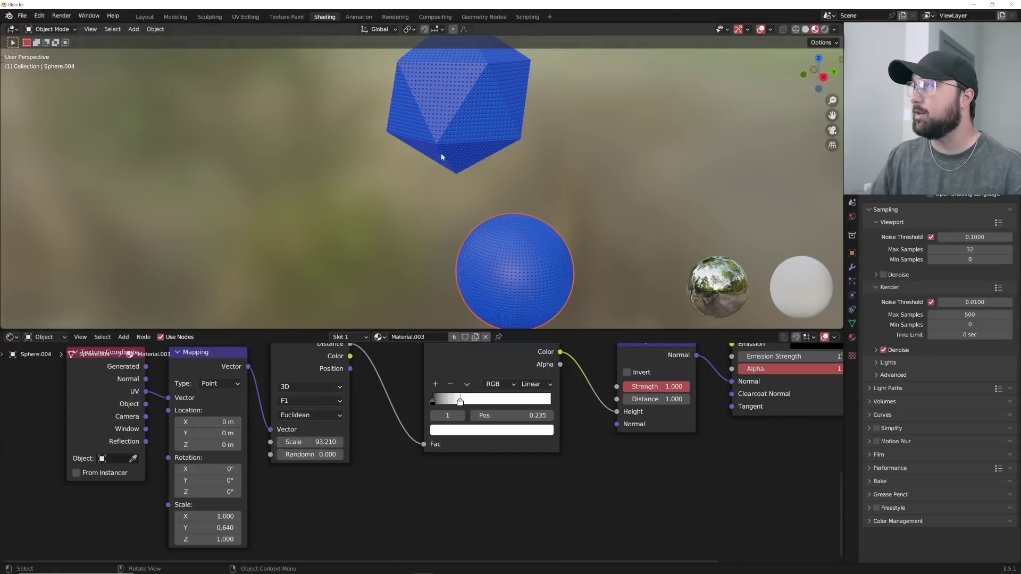
pyautogui.scroll(-8, 422, 226)
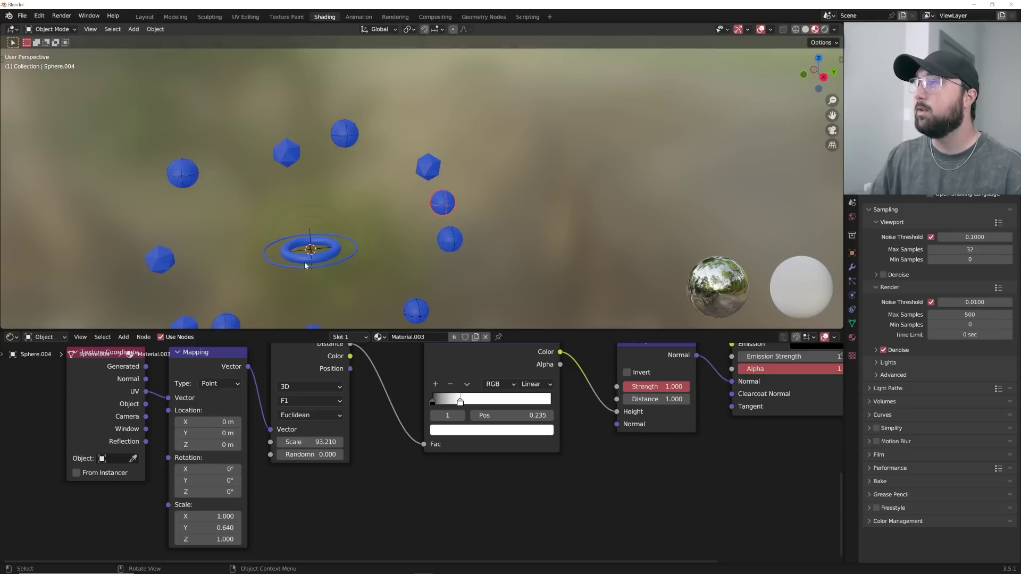
# - Play the simulation in the Layout workspace and stop at frame 51, with the clustered objects in view
pyautogui.click(142, 17)
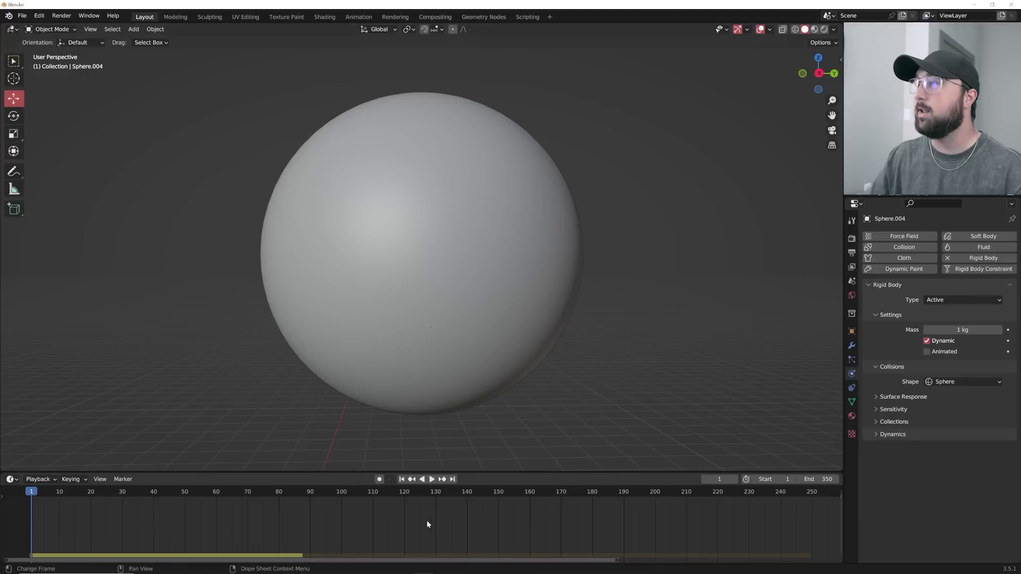
pyautogui.press('space')
pyautogui.scroll(-7, 404, 401)
pyautogui.scroll(-12, 403, 397)
pyautogui.scroll(12, 403, 397)
pyautogui.keyDown('shift'); pyautogui.moveTo(409, 401); pyautogui.dragTo(462, 218, button='middle'); pyautogui.keyUp('shift')
pyautogui.press('space')
pyautogui.scroll(5, 478, 233)
# - Display the viewport in rendered shading with Scene World lighting turned off
pyautogui.click(824, 30)
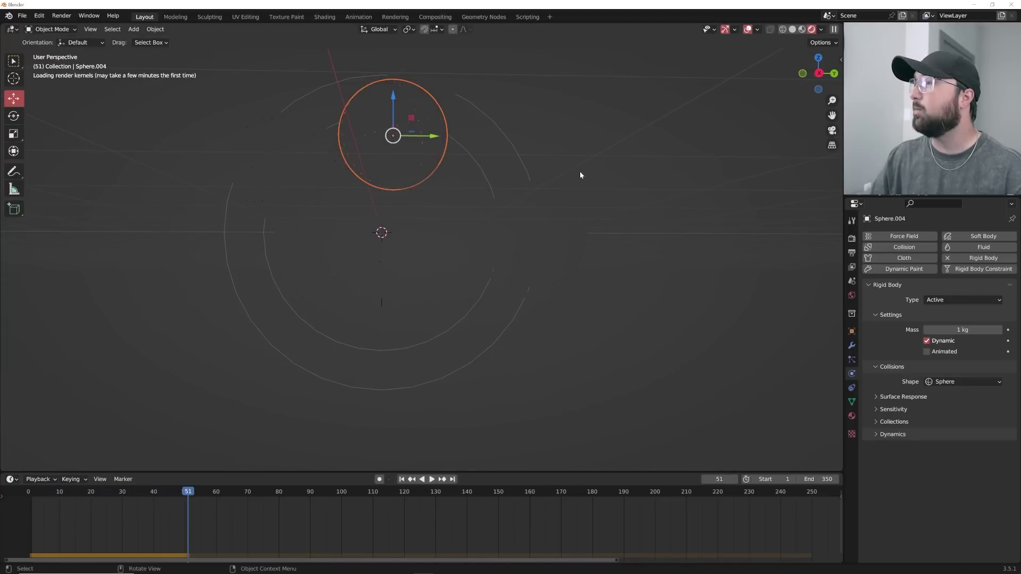
pyautogui.click(821, 31)
pyautogui.click(764, 87)
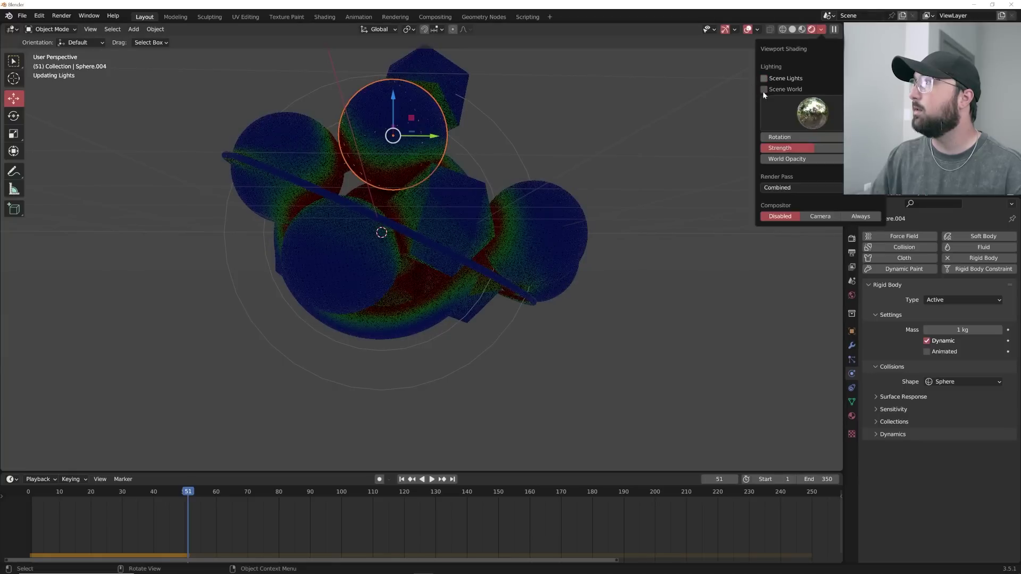
pyautogui.moveTo(468, 187); pyautogui.dragTo(440, 205, button='middle')
pyautogui.scroll(3, 350, 293)
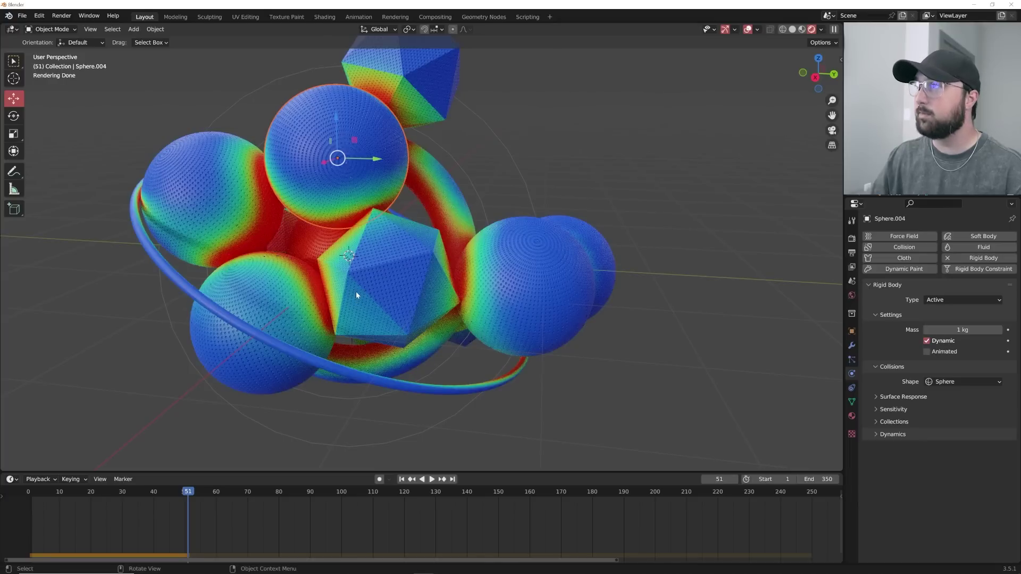
# - Check the camera view, add a plane at the scene centre, and scale it up about 3.43 times
pyautogui.press('`')
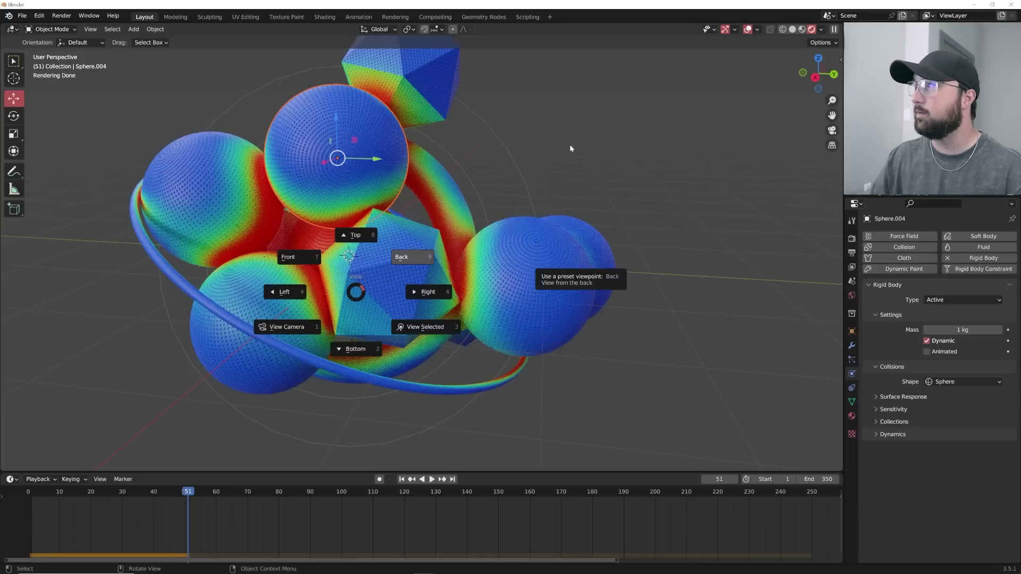
pyautogui.press('1')
pyautogui.press('Home')
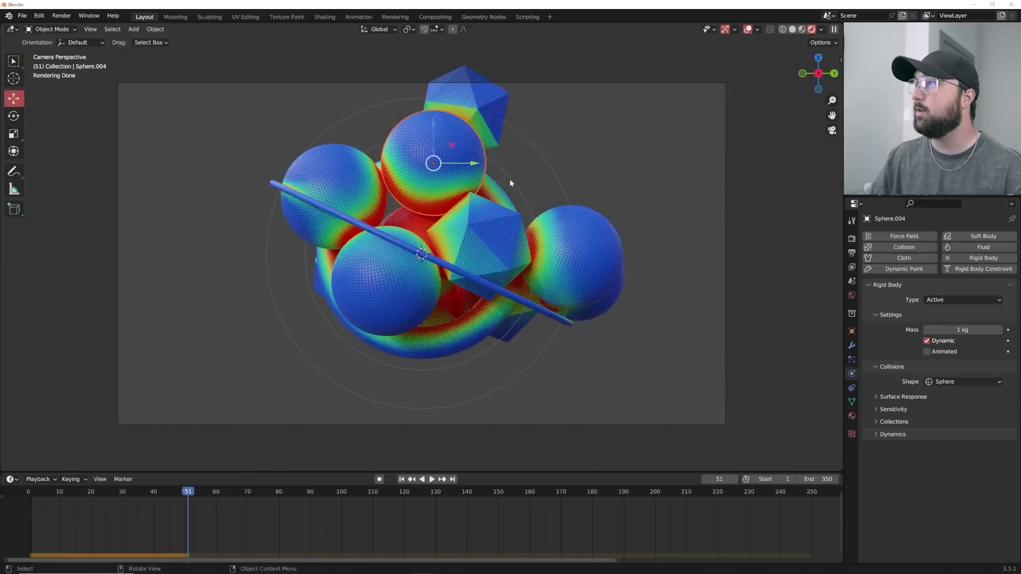
pyautogui.hotkey('shift', 'a')
pyautogui.moveTo(512, 175)
pyautogui.click(563, 176)
pyautogui.moveTo(550, 188); pyautogui.dragTo(577, 205, button='middle')
pyautogui.press('s')
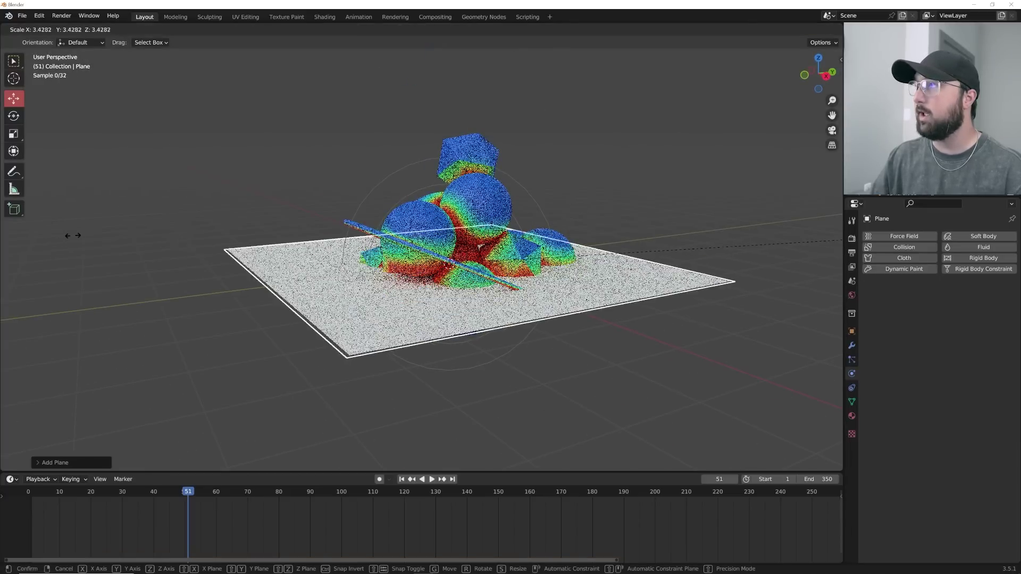
pyautogui.click(72, 234)
# - Rotate the plane upright to face the camera and move it behind the objects
pyautogui.press('r')
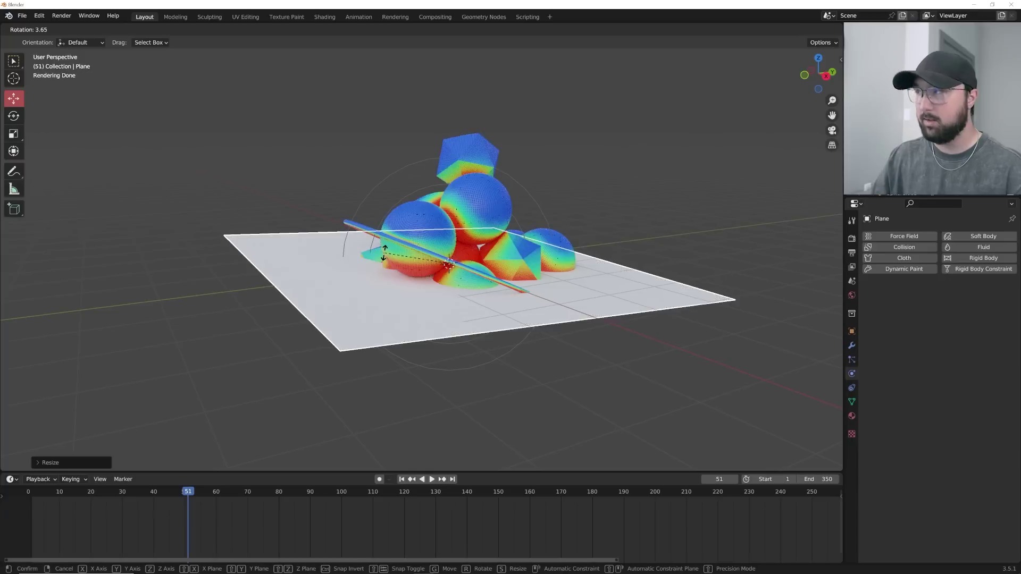
pyautogui.rightClick(384, 253)
pyautogui.moveTo(384, 253); pyautogui.dragTo(587, 239, button='middle')
pyautogui.press('r')
pyautogui.click(598, 418)
pyautogui.scroll(-4, 674, 350)
pyautogui.press('g')
pyautogui.click(257, 326)
# - Reposition and enlarge the backdrop plane while looking through the camera
pyautogui.press('KP_0')
pyautogui.press('g')
pyautogui.click(360, 319)
pyautogui.press('s')
pyautogui.click(725, 312)
# - Move the backdrop plane much farther behind the objects and scale it up until it fills the camera frame
pyautogui.moveTo(619, 301); pyautogui.dragTo(703, 291, button='middle')
pyautogui.scroll(-6, 477, 311)
pyautogui.press('g')
pyautogui.click(475, 310)
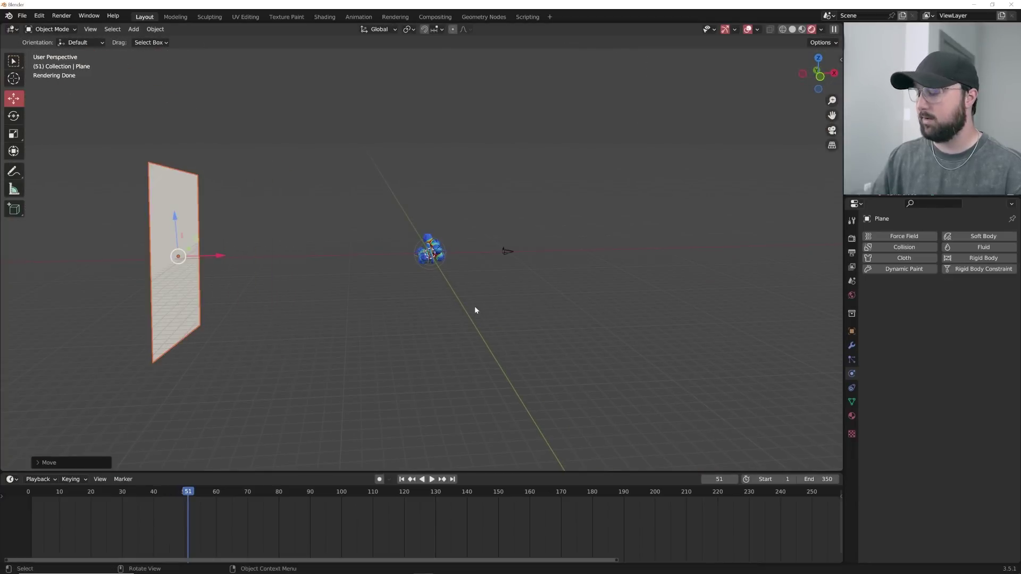
pyautogui.press('KP_0')
pyautogui.press('s')
pyautogui.click(784, 260)
pyautogui.scroll(4, 660, 303)
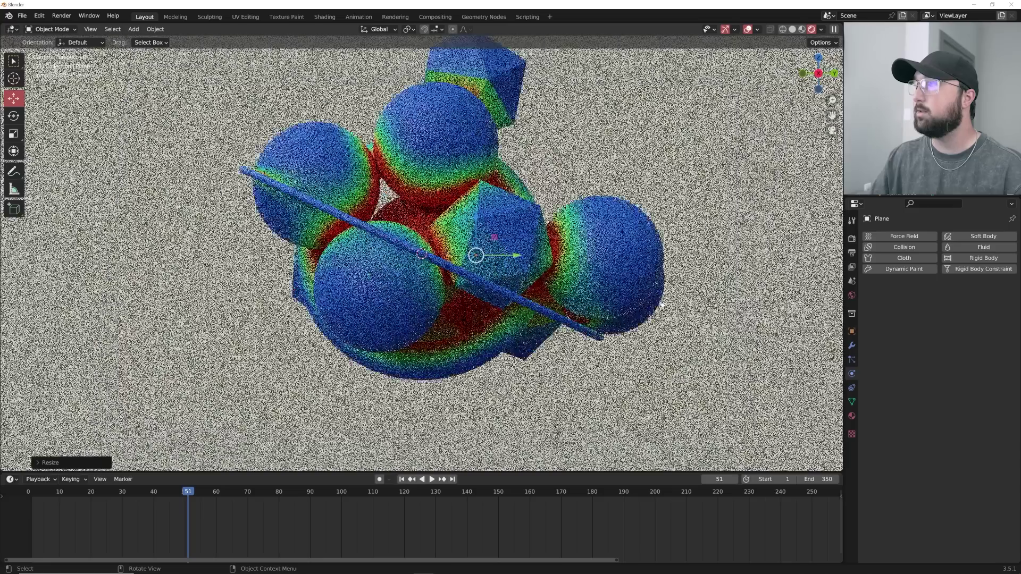
pyautogui.scroll(-3, 421, 255)
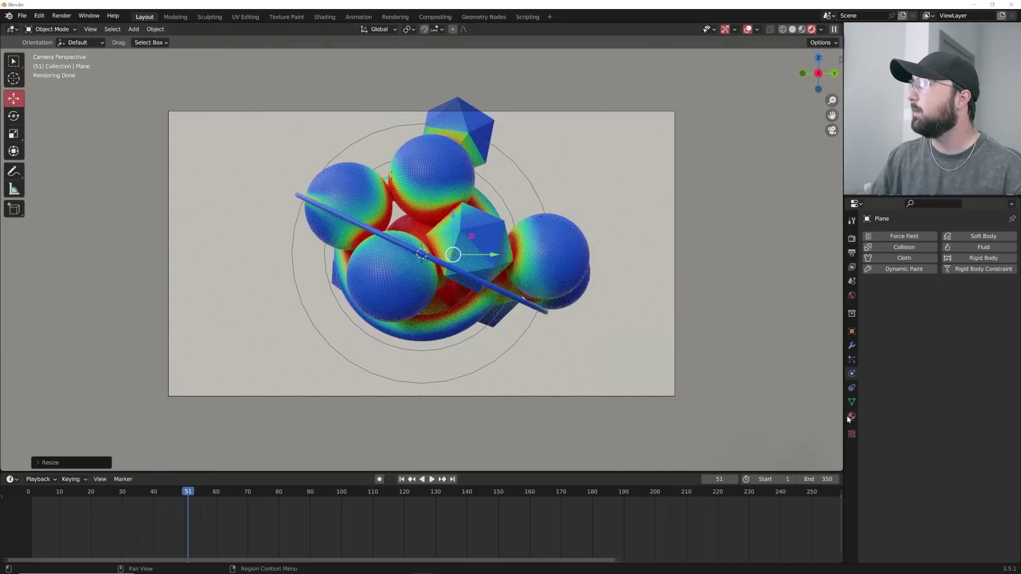
# - Give the backdrop plane a new material with a darker grey base color, and play the animation to frame 112
pyautogui.click(851, 417)
pyautogui.click(934, 279)
pyautogui.click(967, 366)
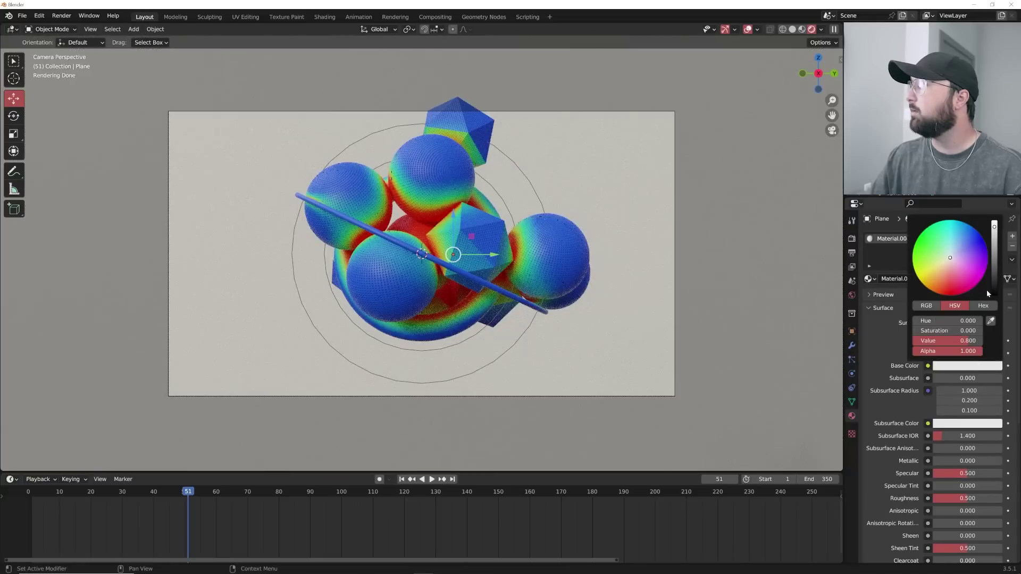
pyautogui.moveTo(993, 286)
pyautogui.mouseDown()
pyautogui.moveTo(993, 257)
pyautogui.moveTo(994, 267)
pyautogui.mouseUp()
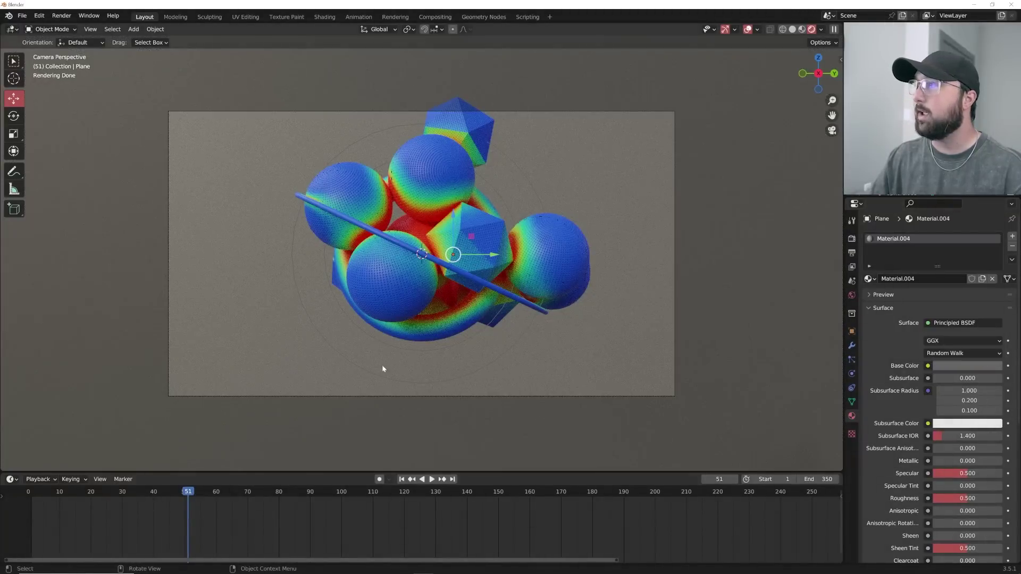
pyautogui.press('space')
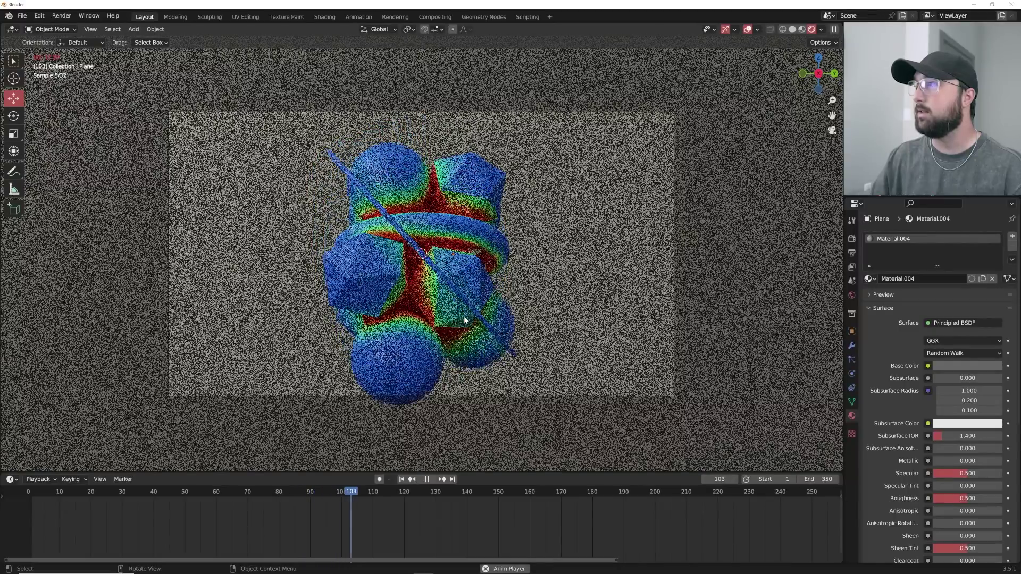
pyautogui.press('space')
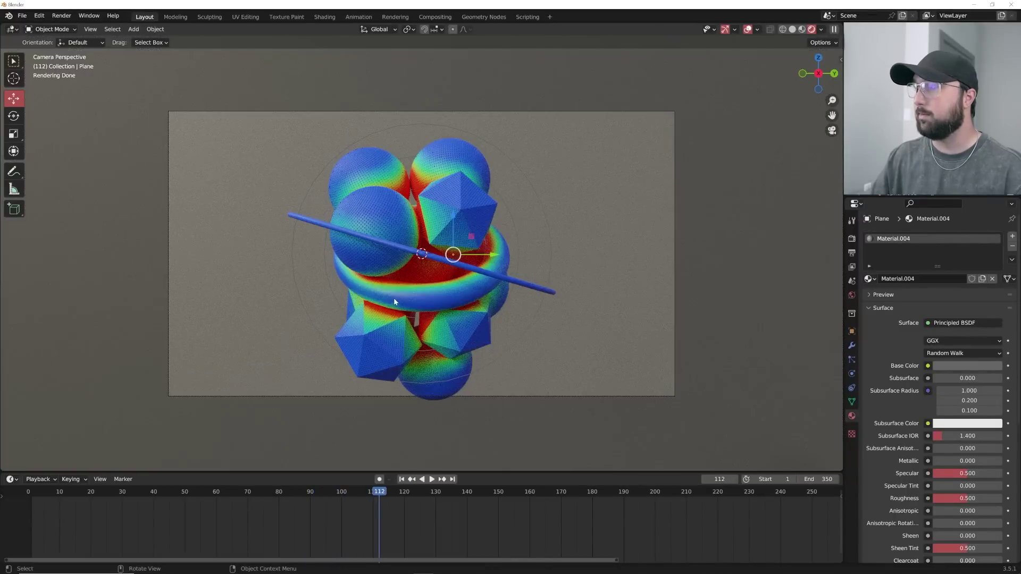
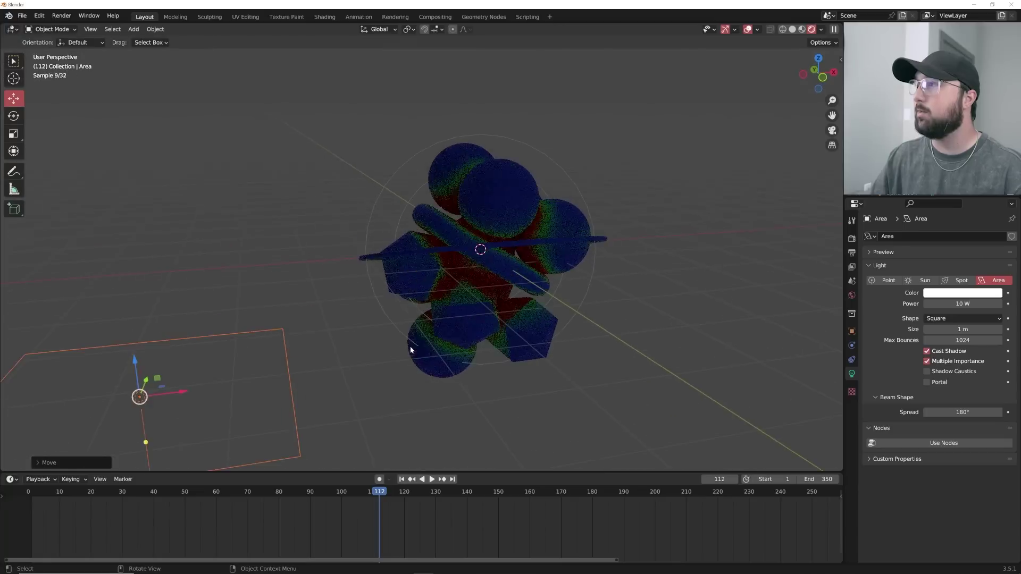
# - Rotate the area light freely so it aims at the objects, and change its shape to Disk
pyautogui.scroll(-1, 434, 335)
pyautogui.press('r')
pyautogui.press('r')
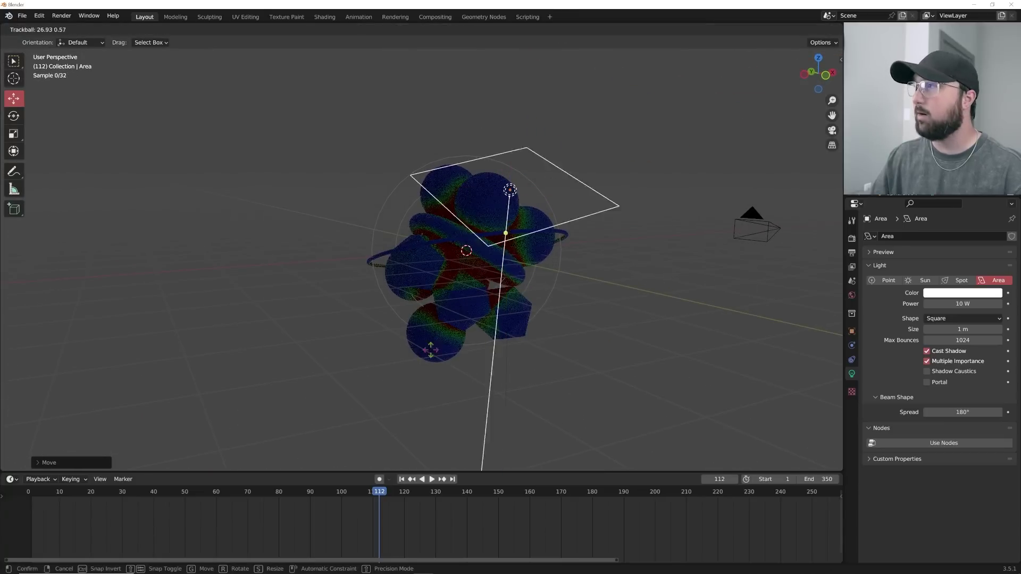
pyautogui.click(510, 187)
pyautogui.click(946, 318)
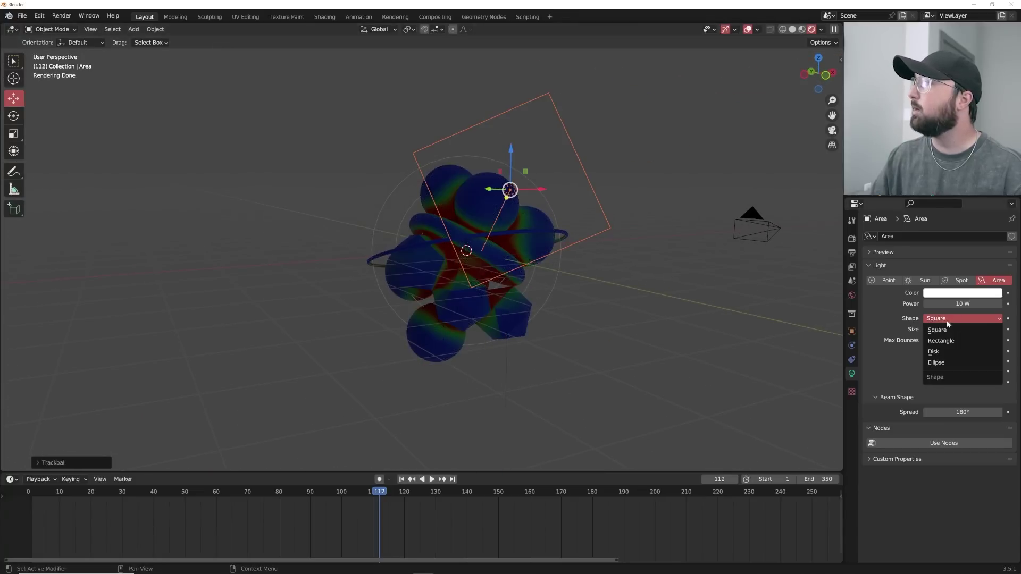
pyautogui.click(946, 350)
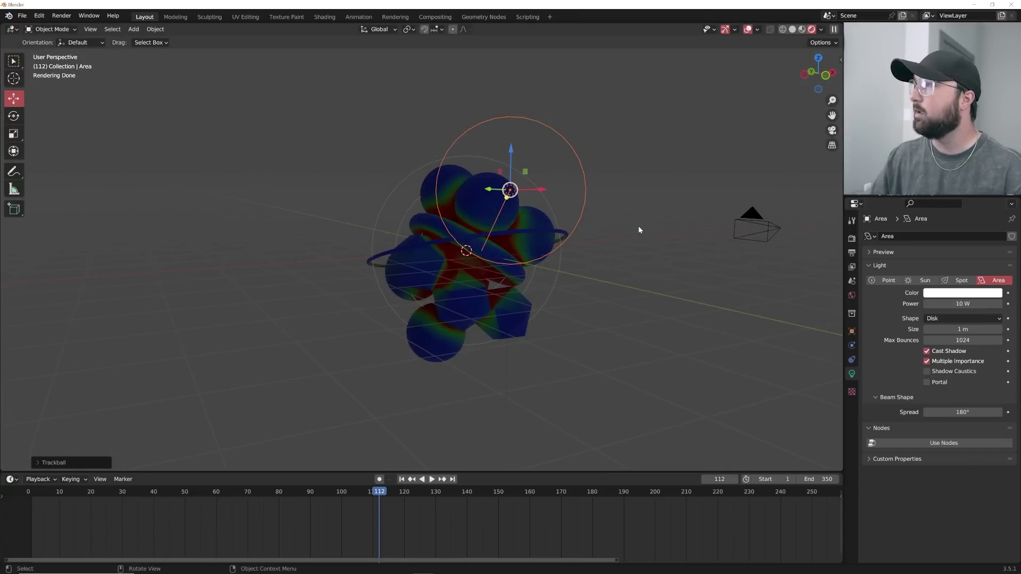
# - Set the area light's power to 1000 W while looking through the camera
pyautogui.press('KP_0')
pyautogui.moveTo(969, 304); pyautogui.dragTo(999, 304)
pyautogui.click(960, 304)
pyautogui.write('1000')
pyautogui.press('Return')
# - Adjust the area light's scale and set its power to 3000 W
pyautogui.press('s')
pyautogui.click(517, 202)
pyautogui.press('s')
pyautogui.click(523, 261)
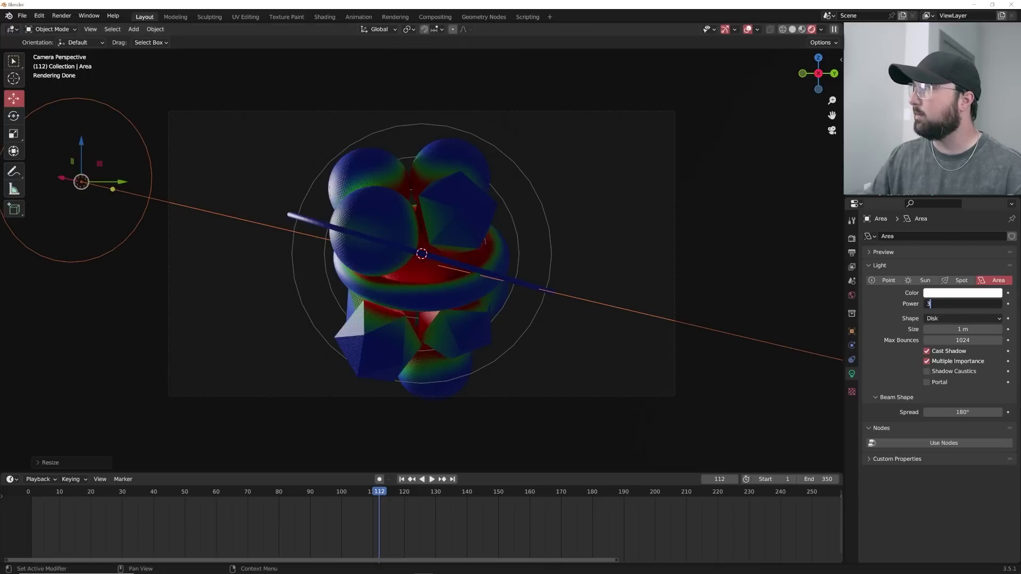
pyautogui.write('3000')
pyautogui.press('Return')
# - Place a linked duplicate of the area light on the opposite side of the objects and rotate it toward them
pyautogui.moveTo(402, 263); pyautogui.dragTo(415, 314, button='middle')
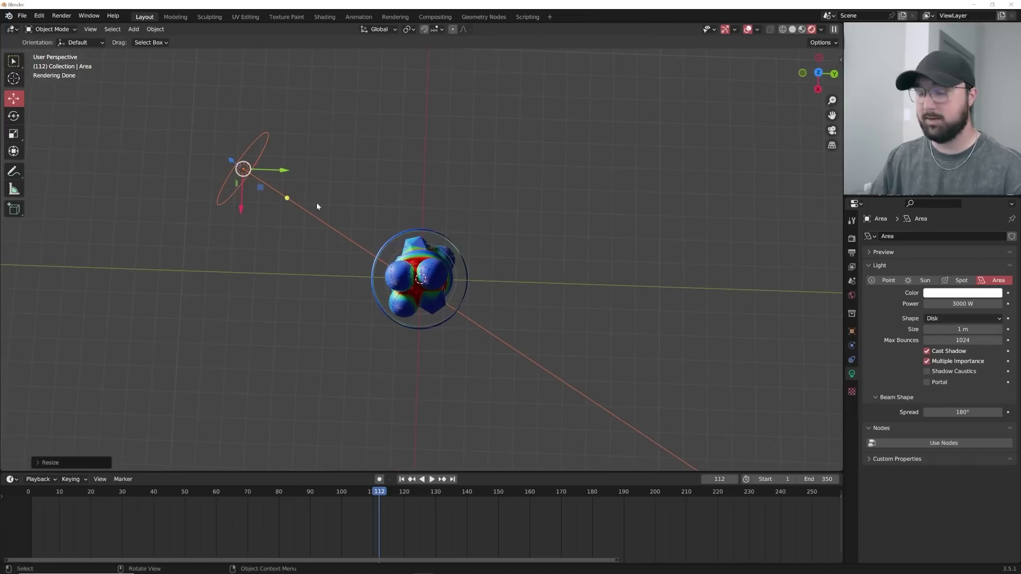
pyautogui.hotkey('alt', 'd')
pyautogui.click(745, 147)
pyautogui.press('r')
pyautogui.click(499, 305)
# - Scale up the duplicated area light in the camera view and set the shared light power to 4000 W
pyautogui.moveTo(497, 303); pyautogui.dragTo(408, 199, button='middle')
pyautogui.press('KP_0')
pyautogui.scroll(-4, 525, 231)
pyautogui.press('s')
pyautogui.click(745, 273)
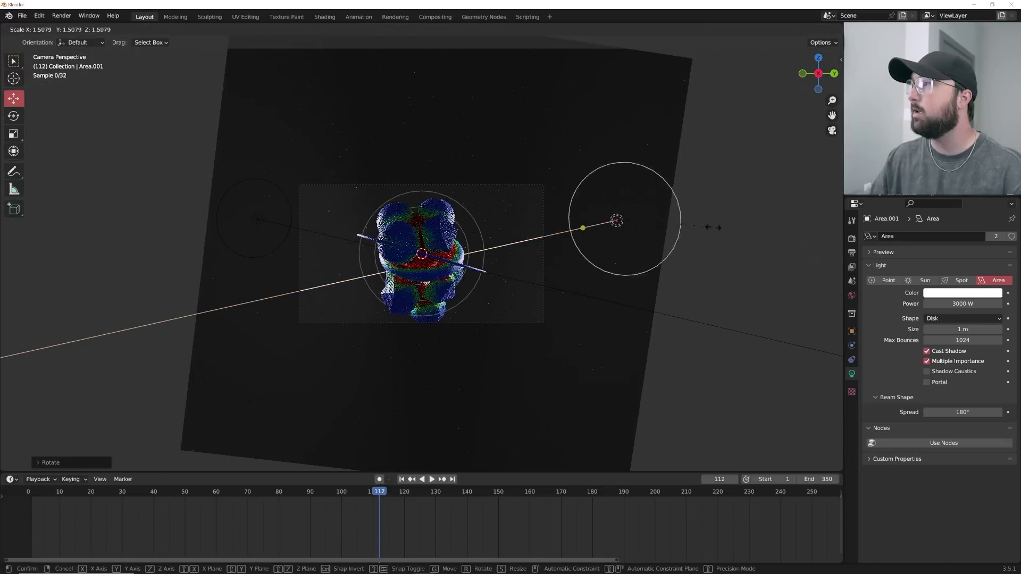
pyautogui.scroll(3, 745, 272)
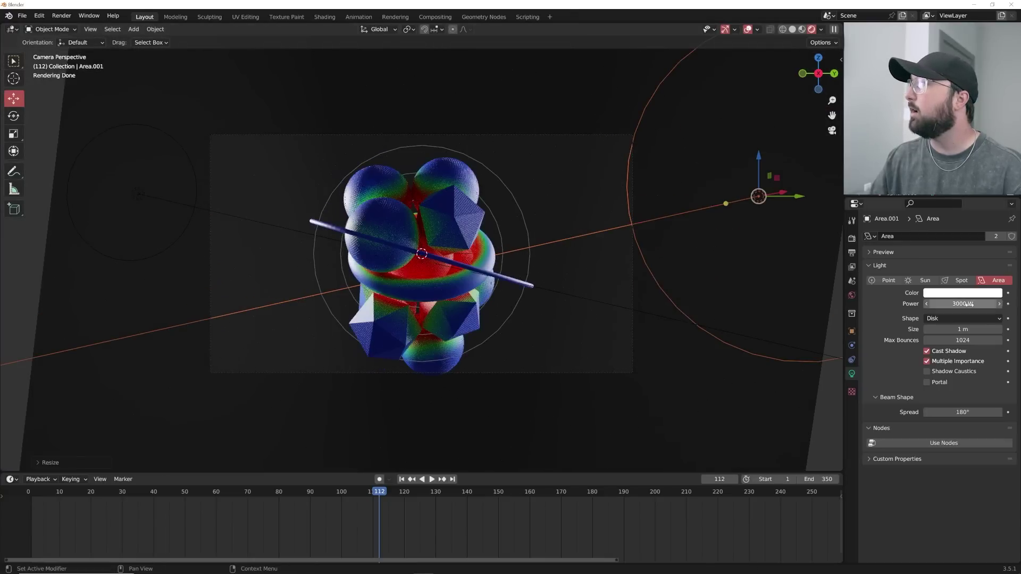
pyautogui.write('4000')
pyautogui.press('Return')
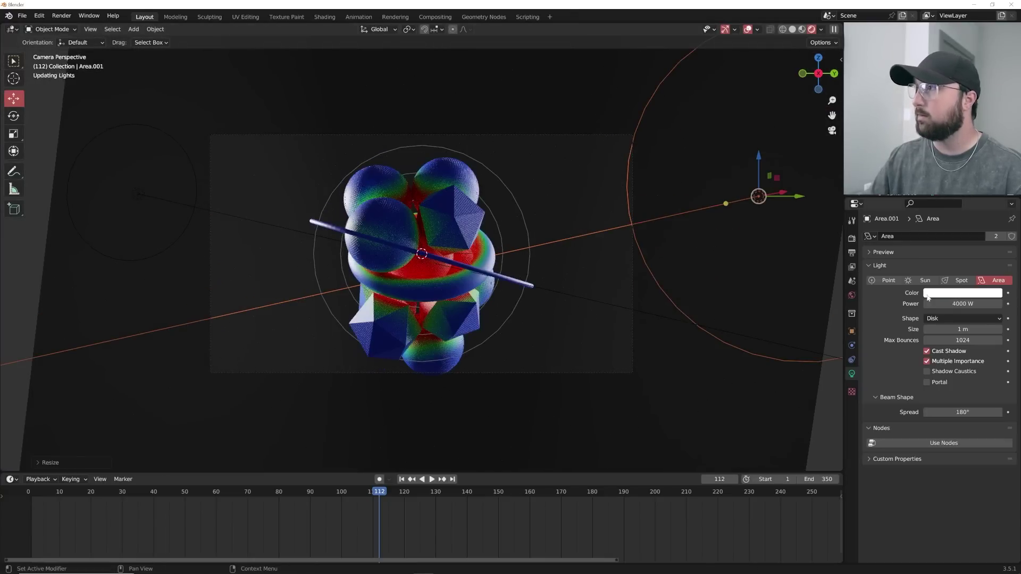
# - Duplicate the original area light and place the copy on the camera side of the objects
pyautogui.moveTo(595, 203); pyautogui.dragTo(510, 250, button='middle')
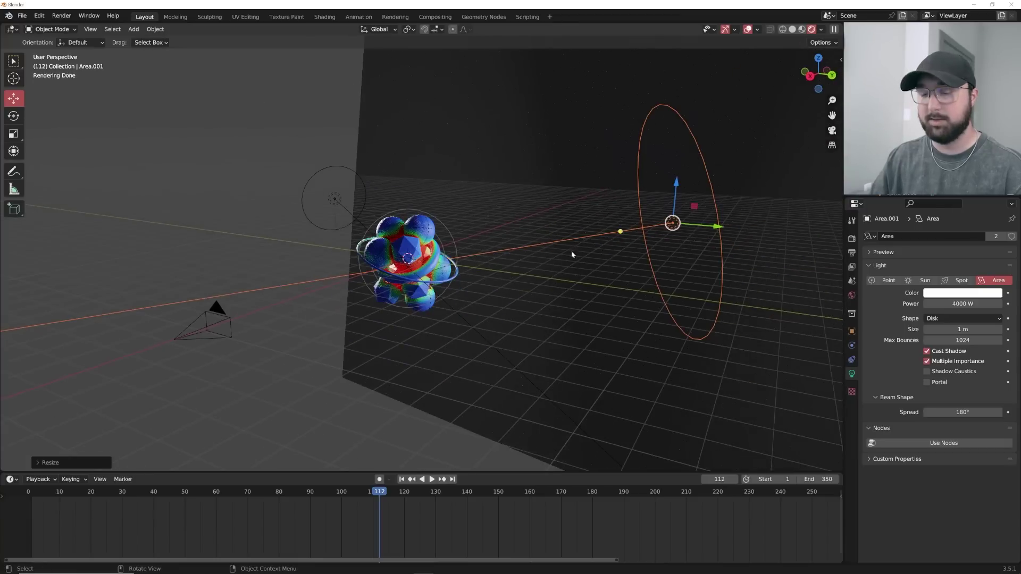
pyautogui.moveTo(334, 196); pyautogui.dragTo(478, 213, button='middle')
pyautogui.hotkey('shift', 'd')
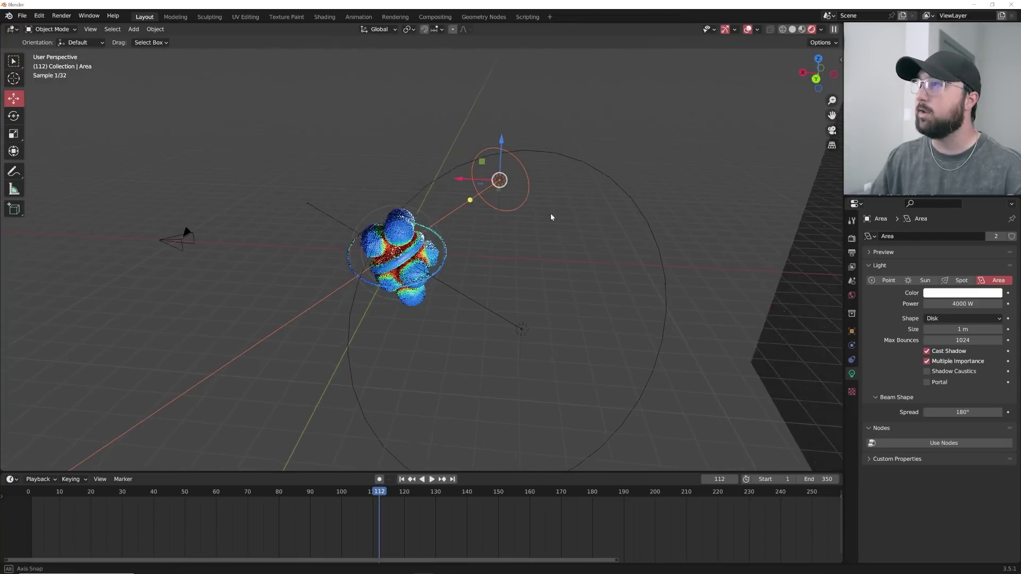
pyautogui.click(279, 125)
pyautogui.moveTo(278, 126); pyautogui.dragTo(197, 91, button='middle')
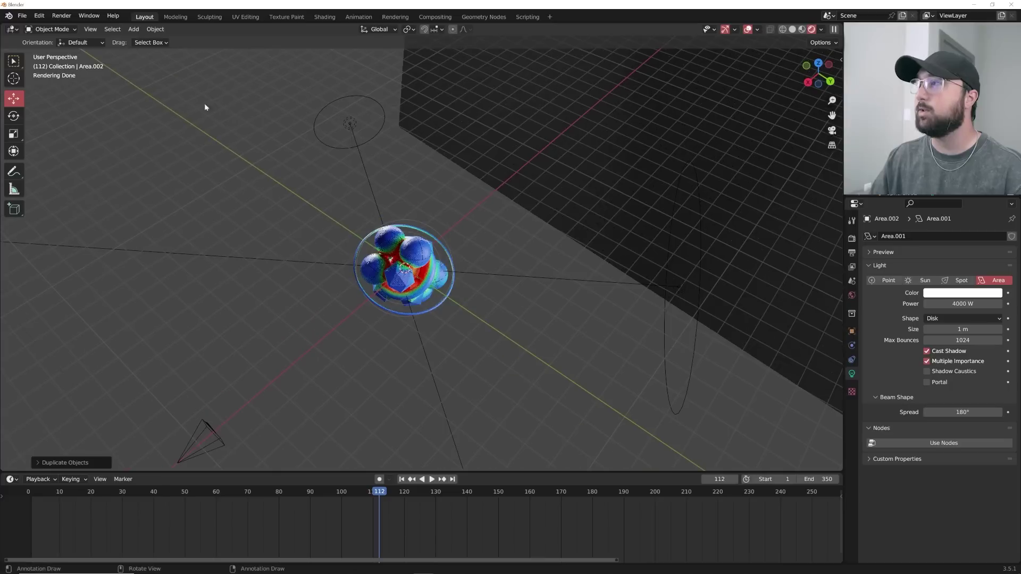
pyautogui.moveTo(326, 272); pyautogui.dragTo(408, 290, button='middle')
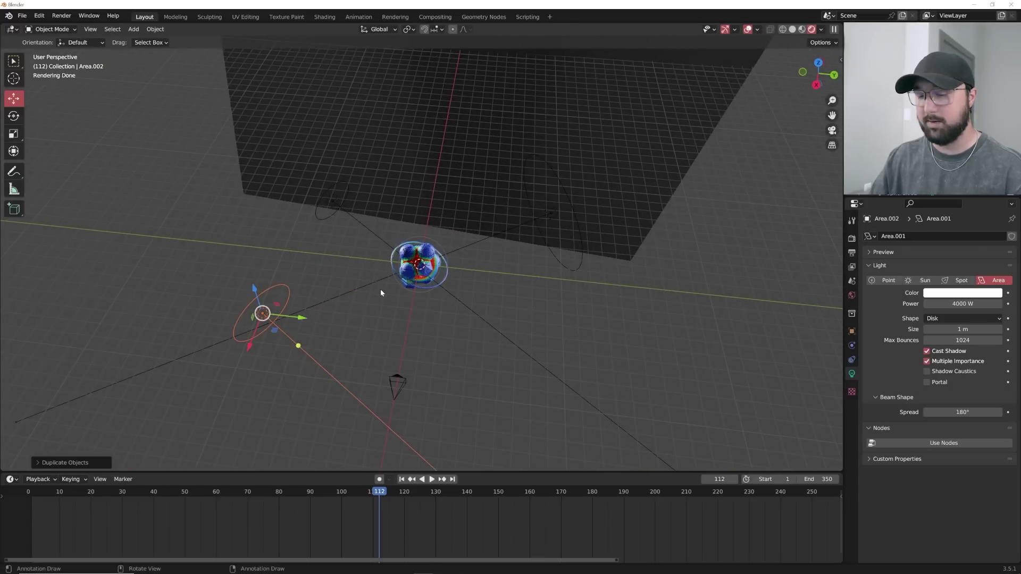
pyautogui.press('g')
pyautogui.click(379, 326)
# - Rotate the duplicated area light freely until it points at the group of objects
pyautogui.moveTo(378, 326); pyautogui.dragTo(417, 295, button='middle')
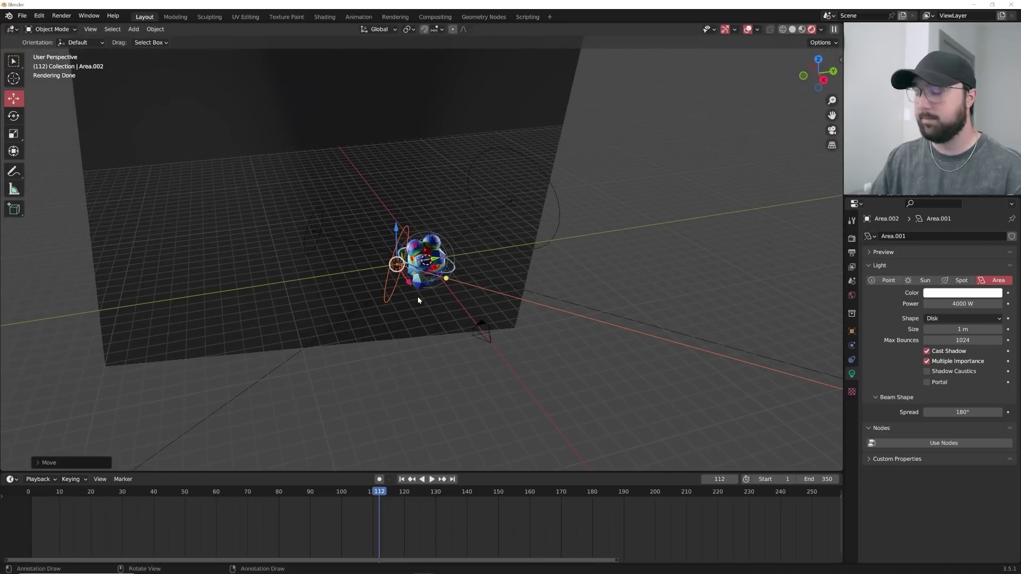
pyautogui.press('r')
pyautogui.press('r')
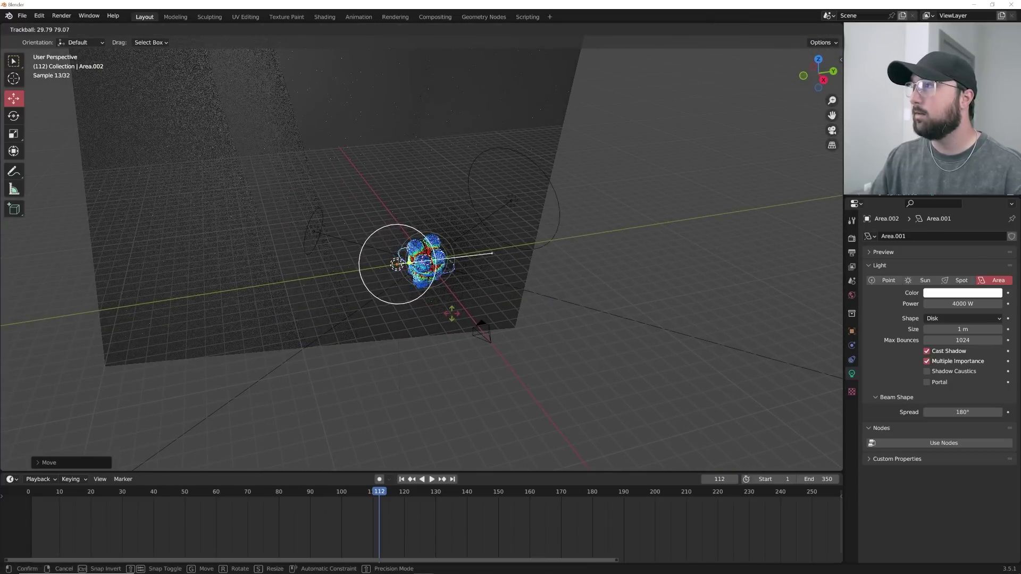
pyautogui.click(479, 116)
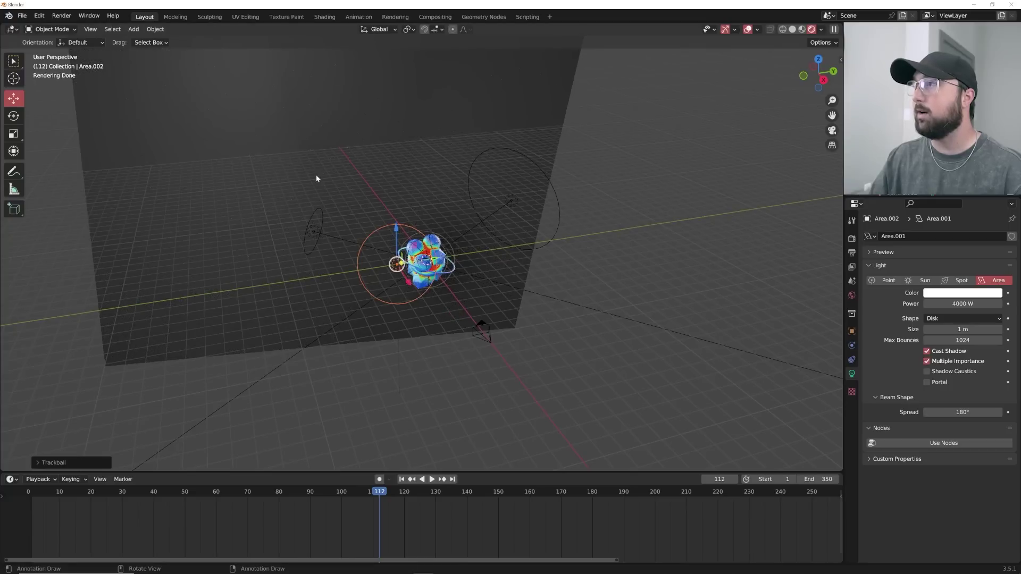
pyautogui.moveTo(367, 239); pyautogui.dragTo(355, 229, button='middle')
pyautogui.scroll(2, 535, 286)
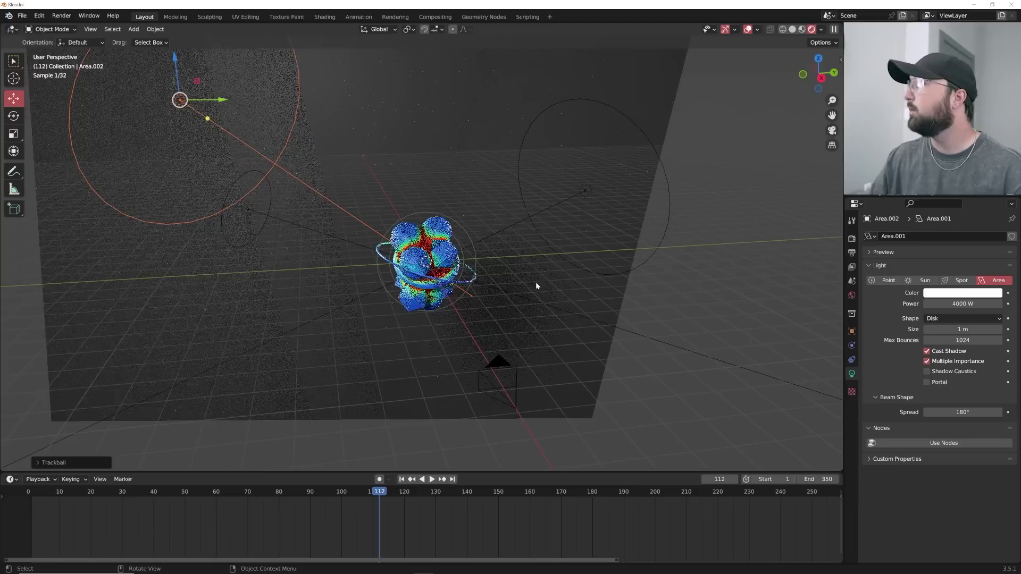
# - Set the duplicated area light's power to 1000 W and its beam spread to 52.2° while looking through the camera
pyautogui.moveTo(969, 408); pyautogui.dragTo(928, 408)
pyautogui.press('KP_0')
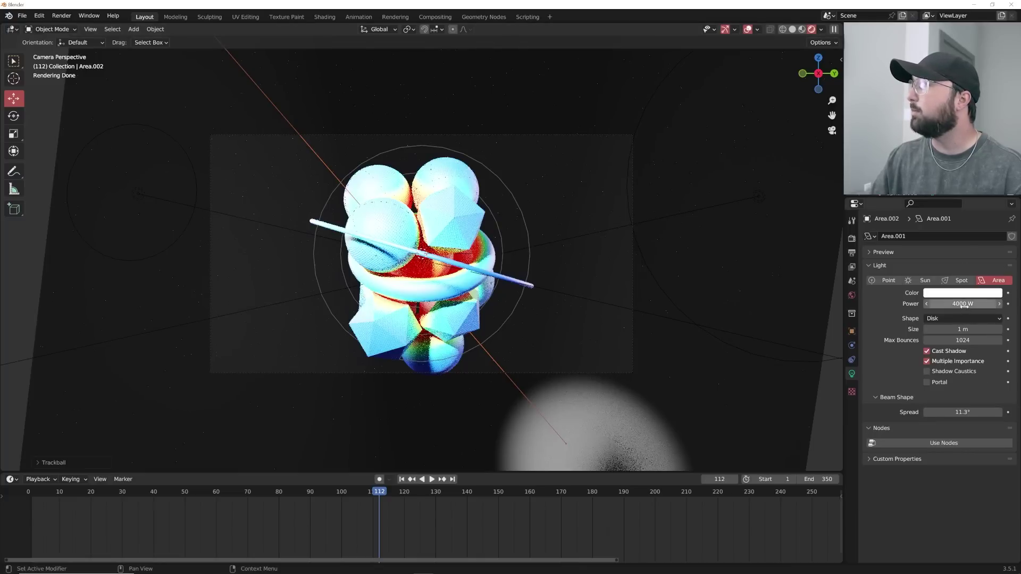
pyautogui.write('1000')
pyautogui.press('Return')
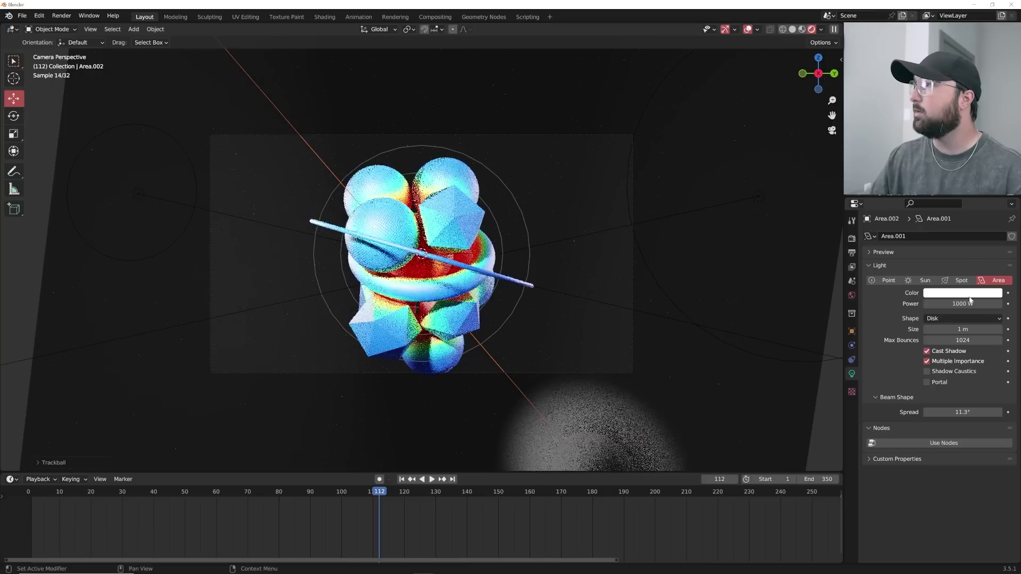
pyautogui.moveTo(963, 412); pyautogui.dragTo(989, 412)
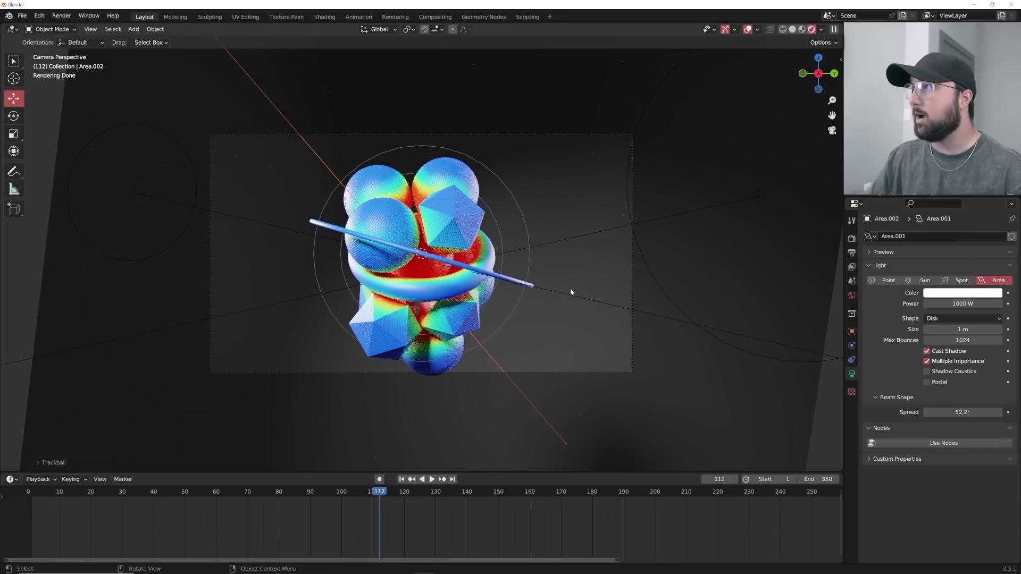
pyautogui.scroll(2, 565, 284)
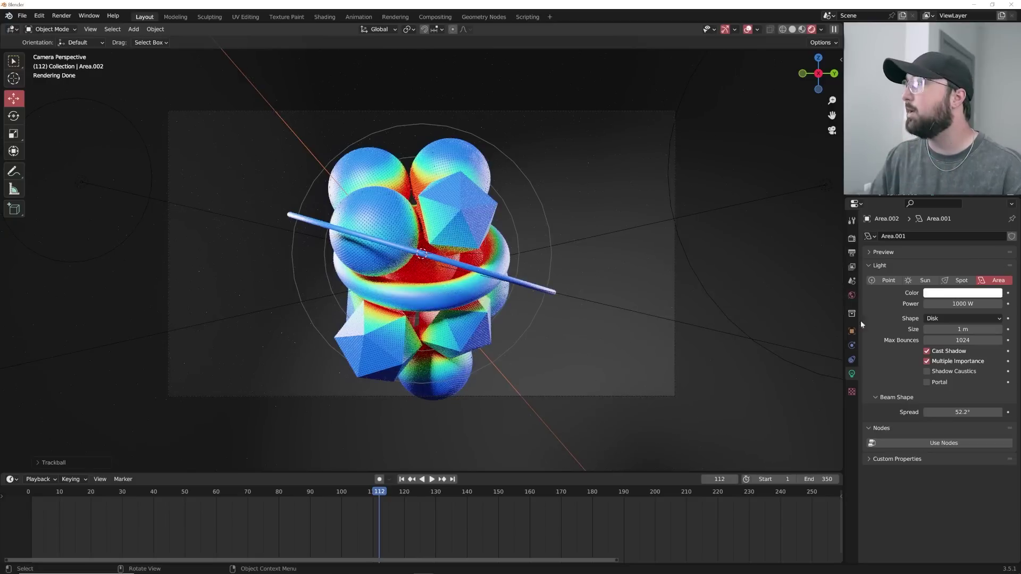
# - Lighten the base color of the backdrop plane's material to a light grey
pyautogui.click(650, 342)
pyautogui.click(977, 366)
pyautogui.moveTo(995, 257); pyautogui.dragTo(994, 239)
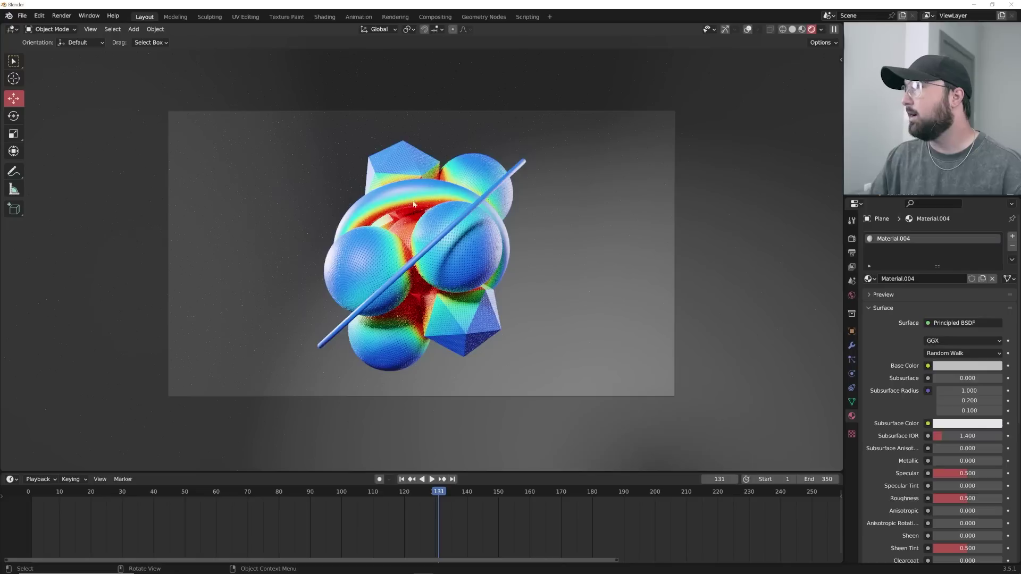
# - Show the overlays and gizmos again and move the 1000 W area light out to the side of the objects
pyautogui.moveTo(231, 322); pyautogui.dragTo(346, 271, button='middle')
pyautogui.scroll(-9, 346, 271)
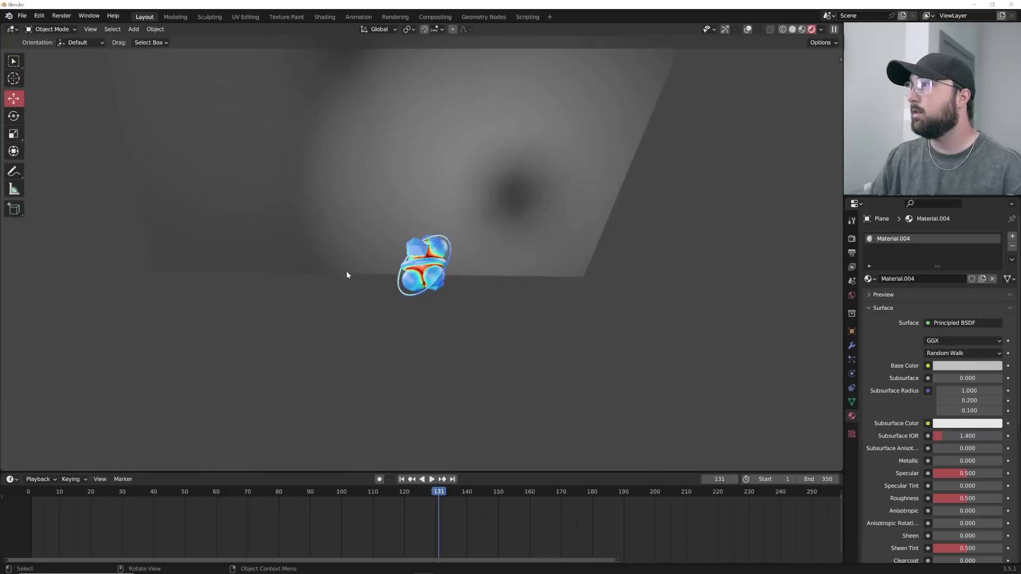
pyautogui.click(747, 29)
pyautogui.click(726, 29)
pyautogui.moveTo(440, 220); pyautogui.dragTo(522, 266, button='middle')
pyautogui.click(474, 255)
pyautogui.press('g')
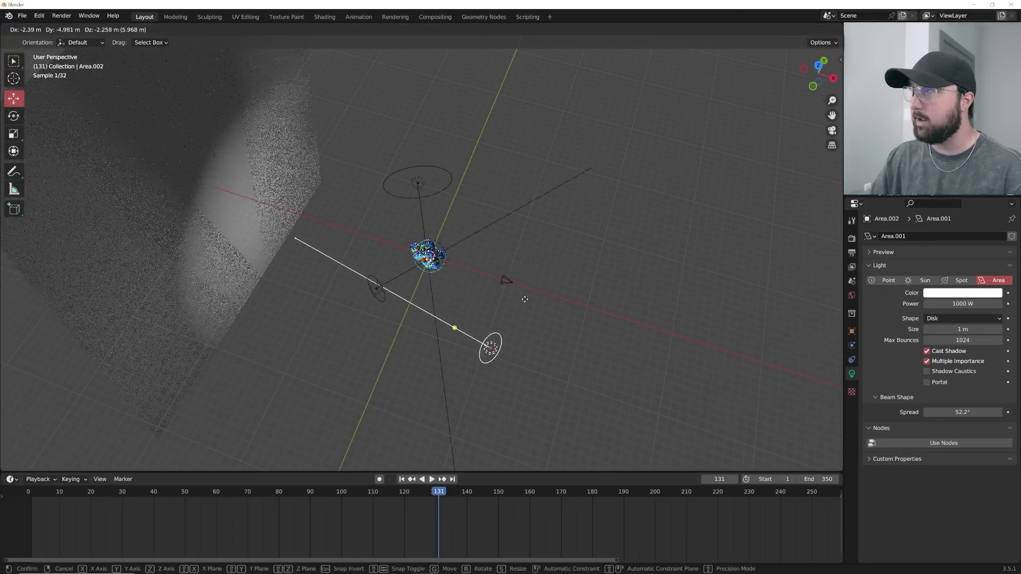
pyautogui.click(495, 317)
pyautogui.press('g')
pyautogui.click(478, 311)
# - Rotate the repositioned area light toward the objects and check the lighting through the camera with overlays hidden
pyautogui.moveTo(479, 310); pyautogui.dragTo(490, 281, button='middle')
pyautogui.scroll(1, 490, 280)
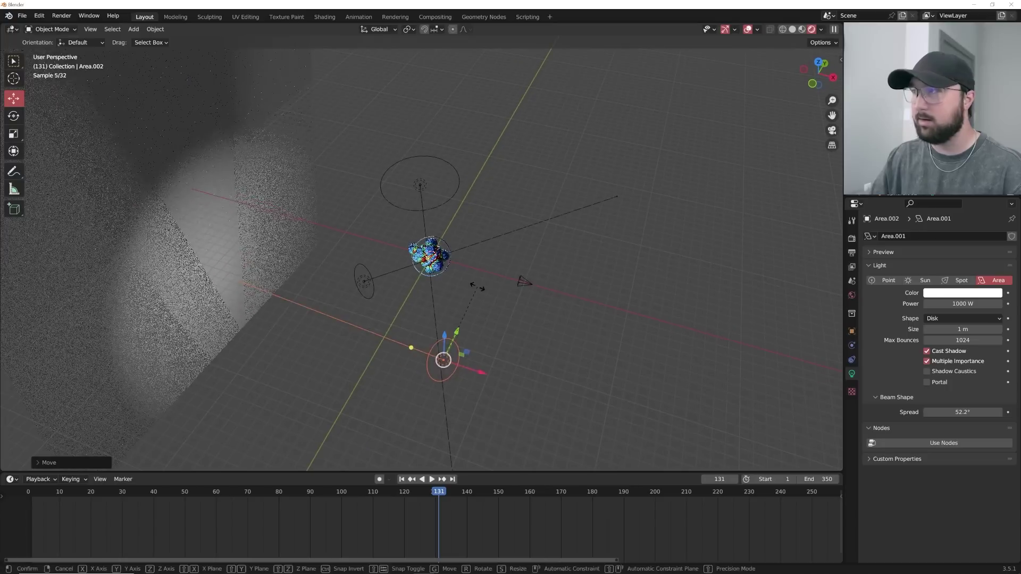
pyautogui.press('r')
pyautogui.press('r')
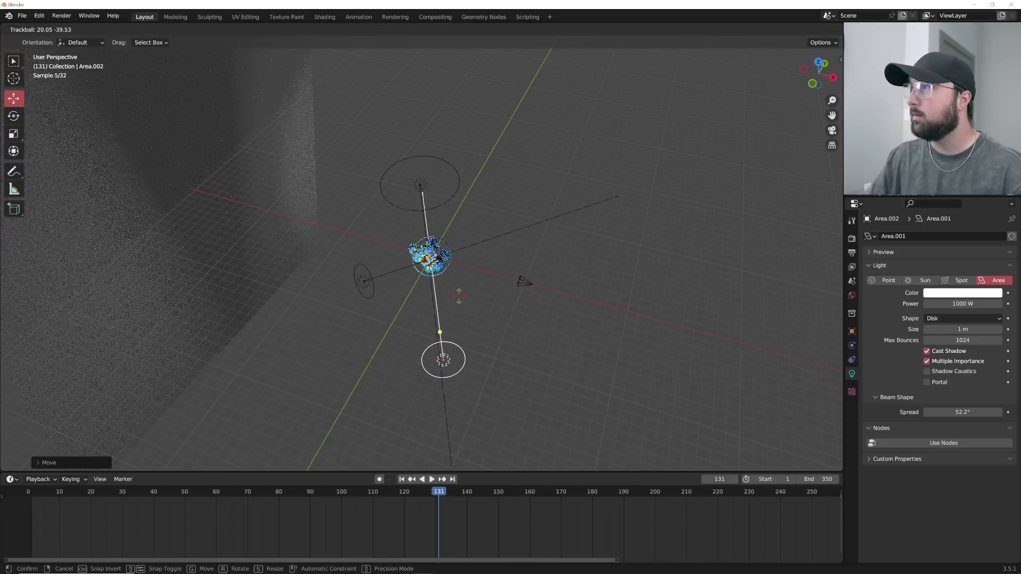
pyautogui.click(459, 297)
pyautogui.press('KP_0')
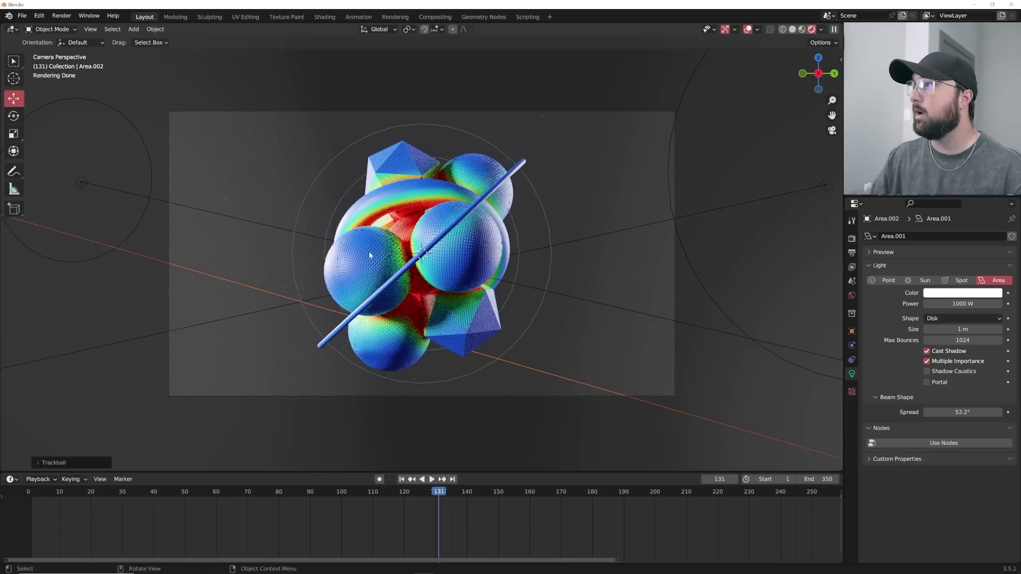
pyautogui.scroll(2, 350, 296)
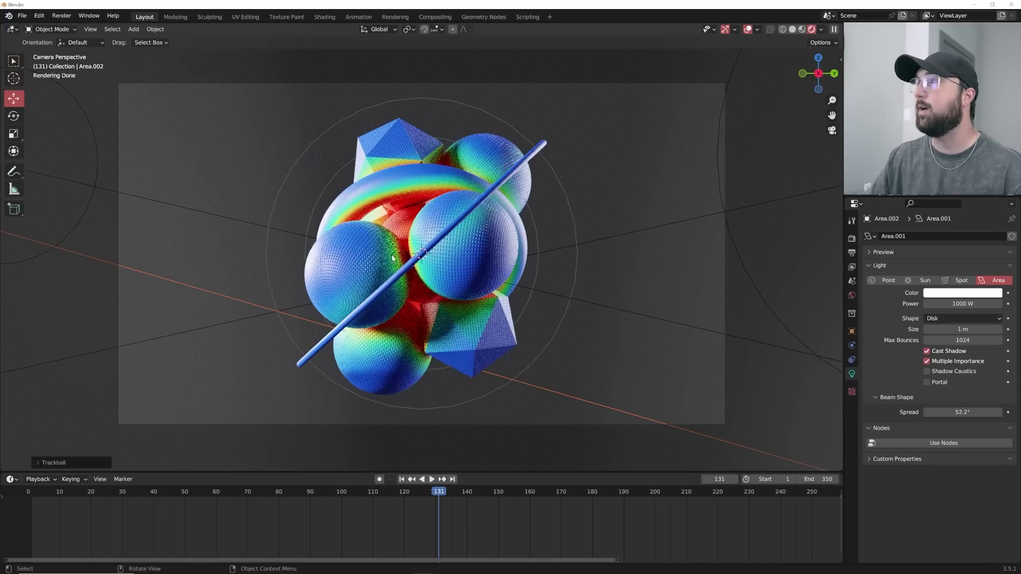
pyautogui.click(744, 30)
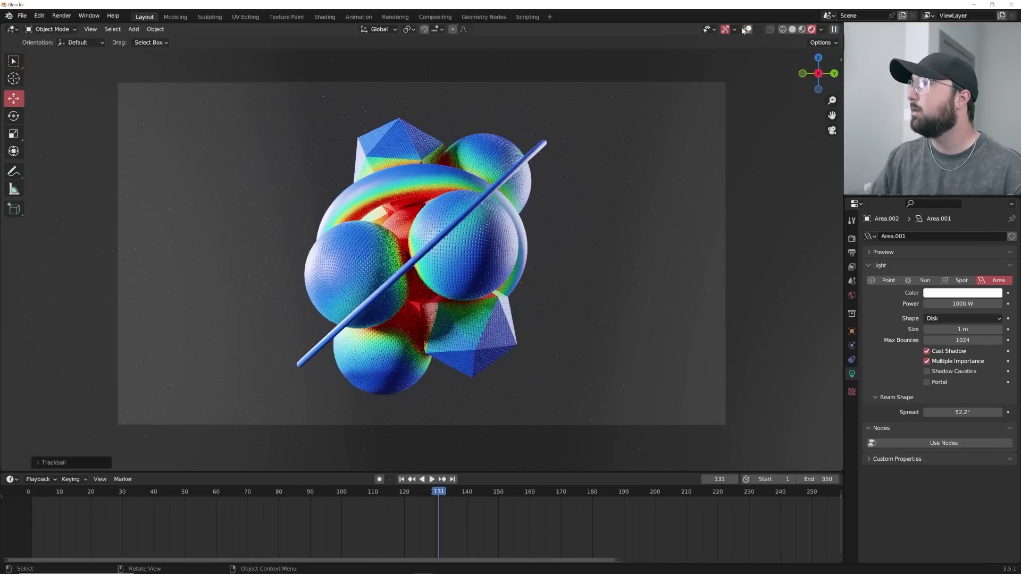
# - Add a new area light and, with overlays and gizmos shown, move it between the objects and the backdrop
pyautogui.hotkey('shift', 'a')
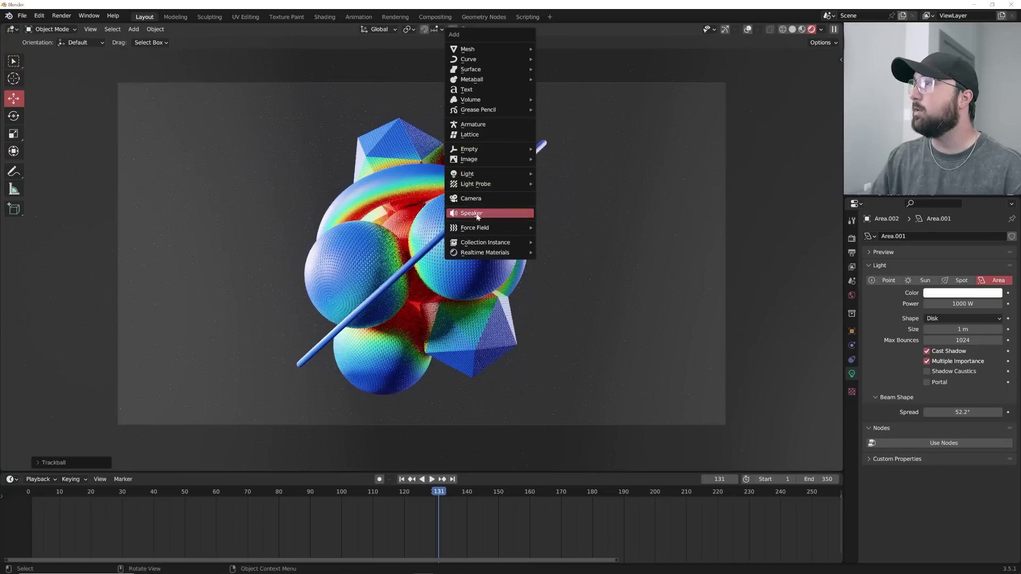
pyautogui.moveTo(477, 175)
pyautogui.click(562, 209)
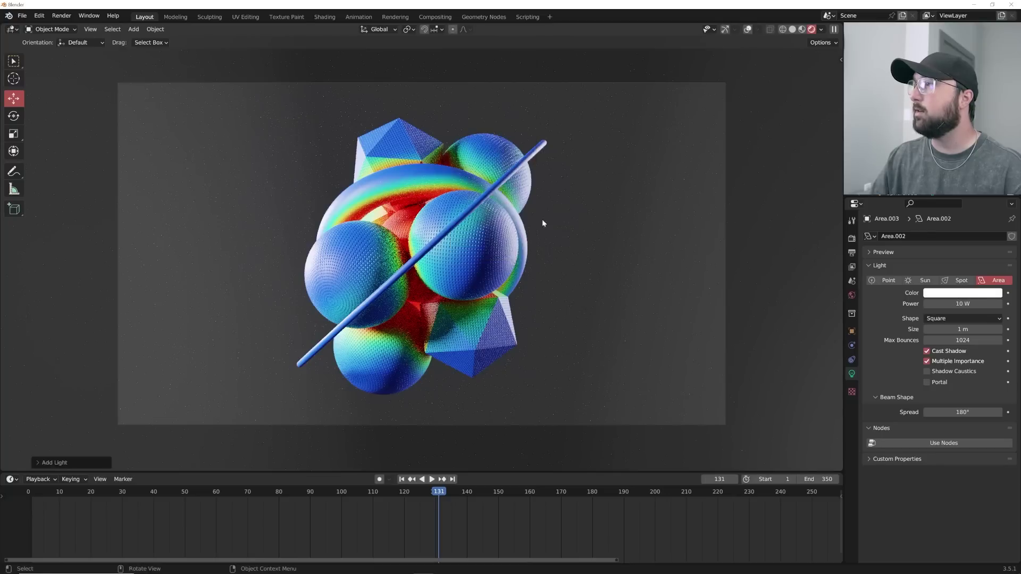
pyautogui.press('KP_0')
pyautogui.click(747, 29)
pyautogui.click(724, 29)
pyautogui.moveTo(533, 237); pyautogui.dragTo(636, 283, button='middle')
pyautogui.press('g')
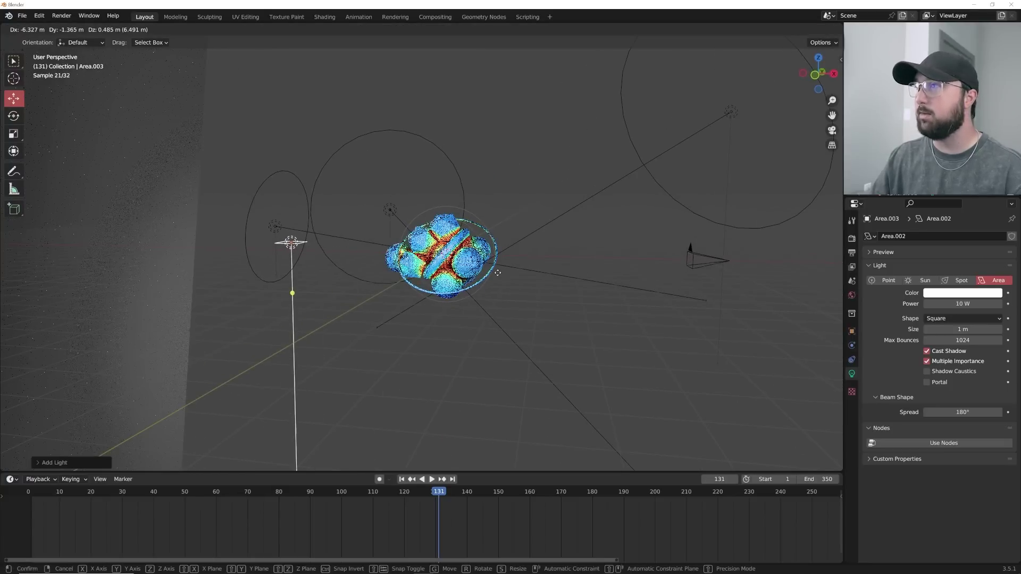
pyautogui.click(508, 275)
# - Set the new area light's power to 1000 W, turn it toward the backdrop and centre it behind the objects
pyautogui.press('KP_0')
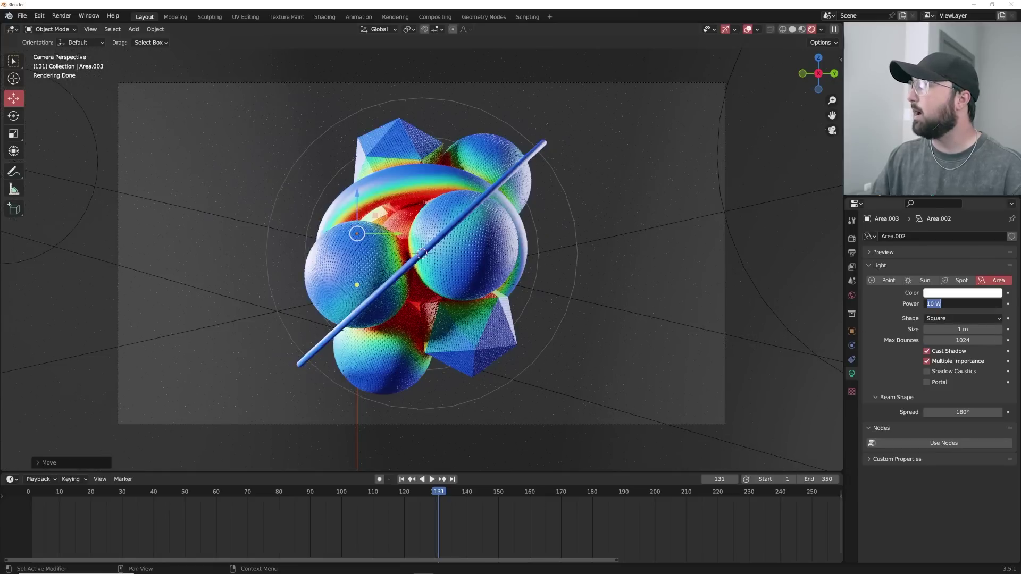
pyautogui.write('1000')
pyautogui.press('Return')
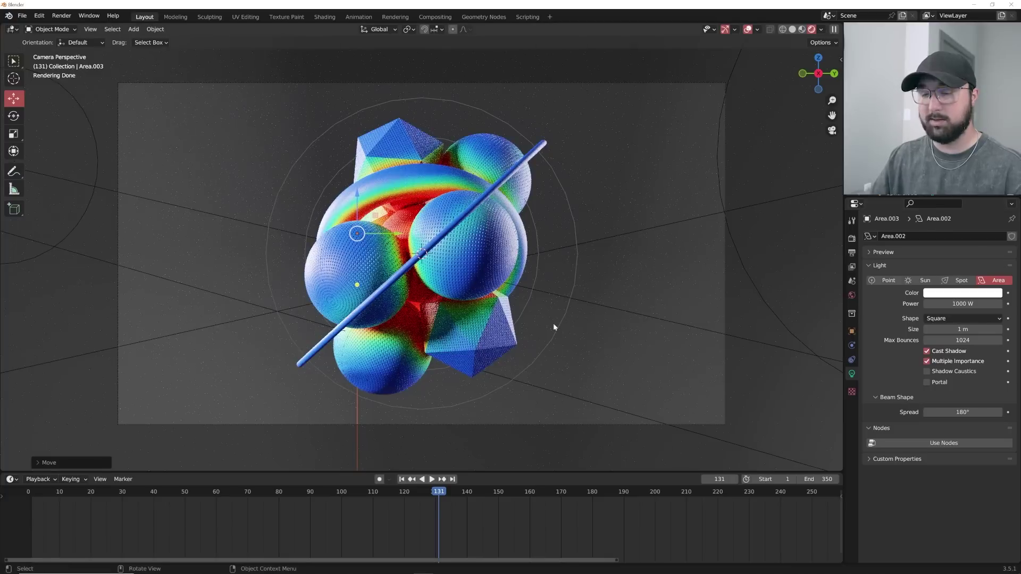
pyautogui.press('r')
pyautogui.press('r')
pyautogui.click(461, 349)
pyautogui.press('g')
pyautogui.click(519, 388)
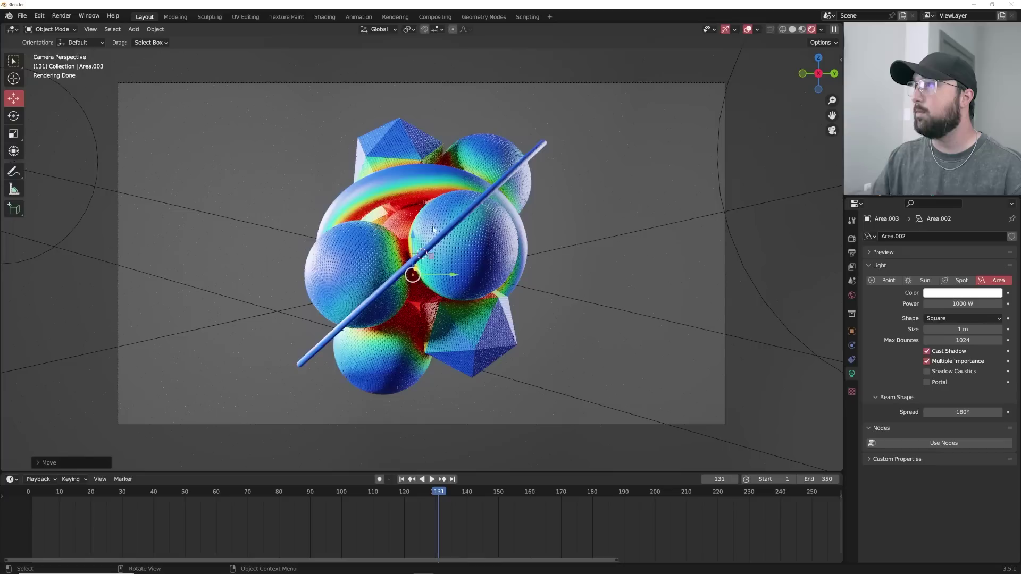
# - Narrow the backdrop light's beam spread to 42.8° and rotate the light slightly to centre its glow behind the objects
pyautogui.moveTo(966, 412); pyautogui.dragTo(564, 412)
pyautogui.press('r')
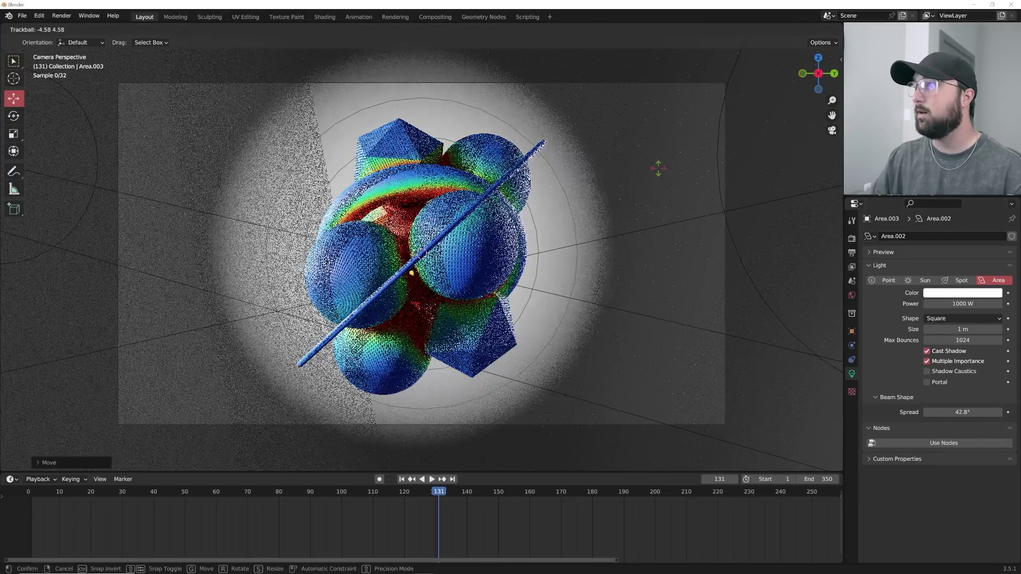
pyautogui.press('r')
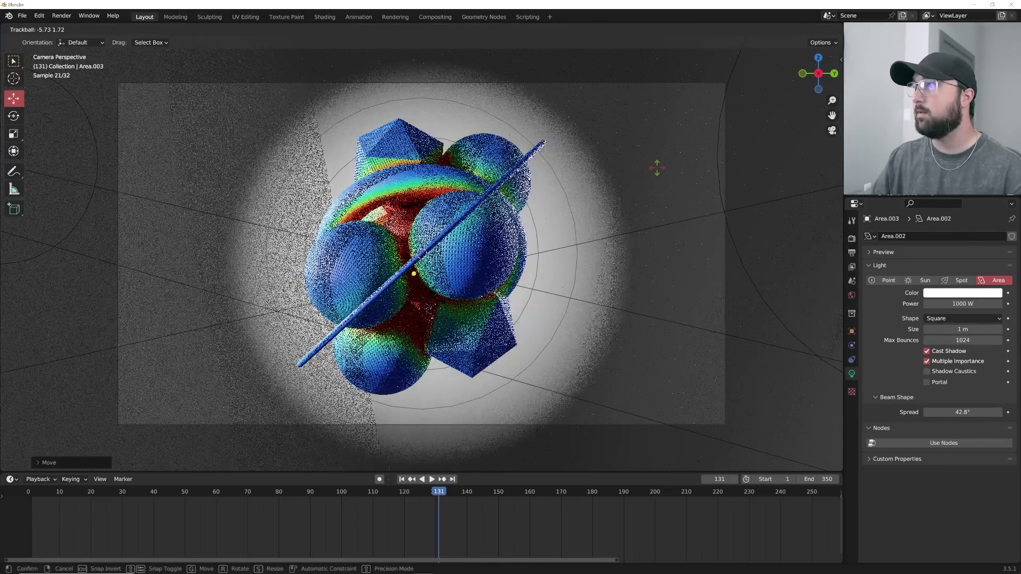
pyautogui.click(658, 168)
# - Set the backdrop light's size to 11.8 m and its power to 300 W
pyautogui.moveTo(966, 330); pyautogui.dragTo(1002, 330)
pyautogui.click(948, 303)
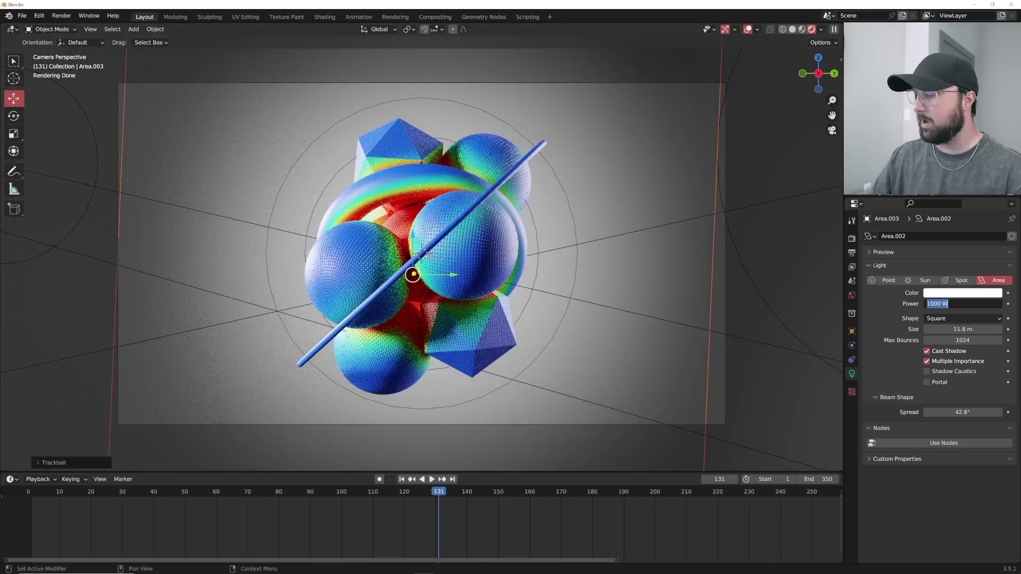
pyautogui.write('300')
pyautogui.press('Return')
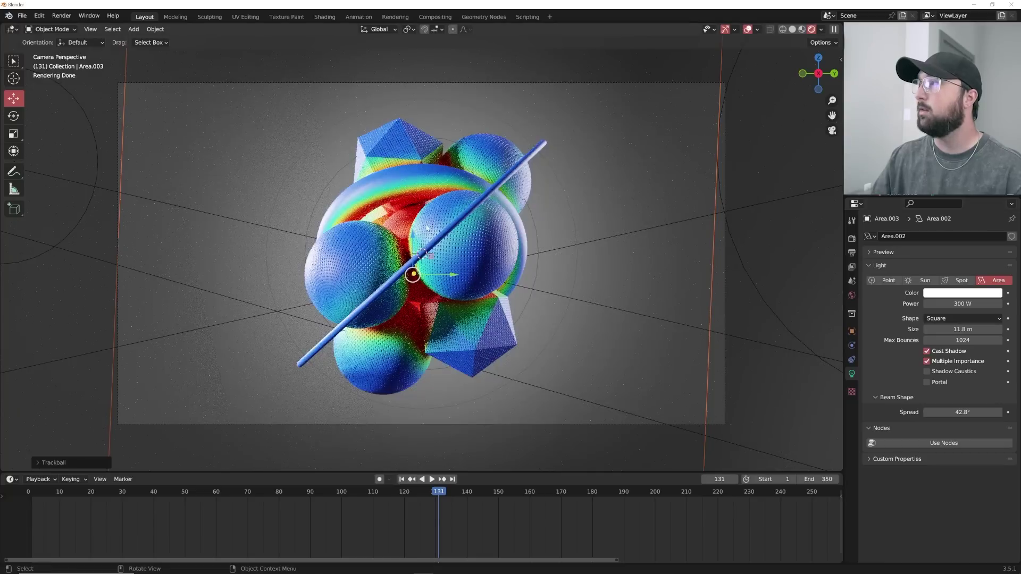
# - Switch the viewport to solid shading, render the current frame as an image and inspect the result up close
pyautogui.click(791, 30)
pyautogui.click(62, 15)
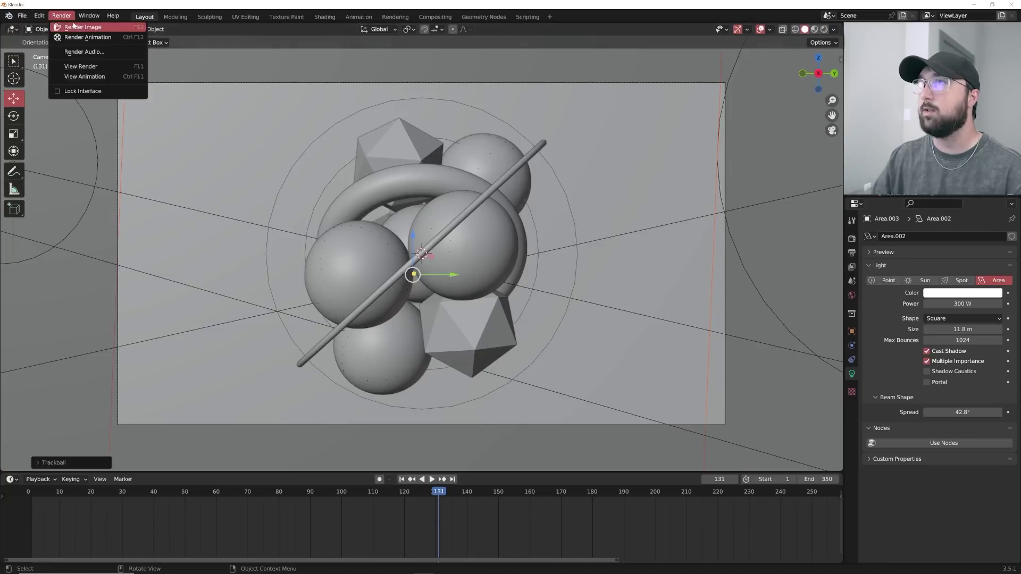
pyautogui.click(88, 25)
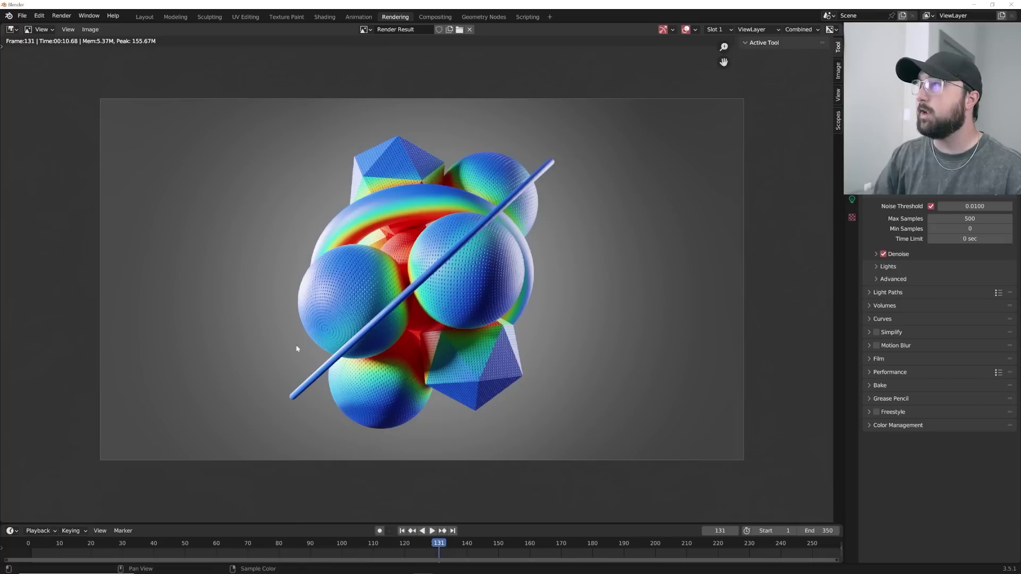
pyautogui.scroll(4, 327, 333)
pyautogui.scroll(-2, 327, 335)
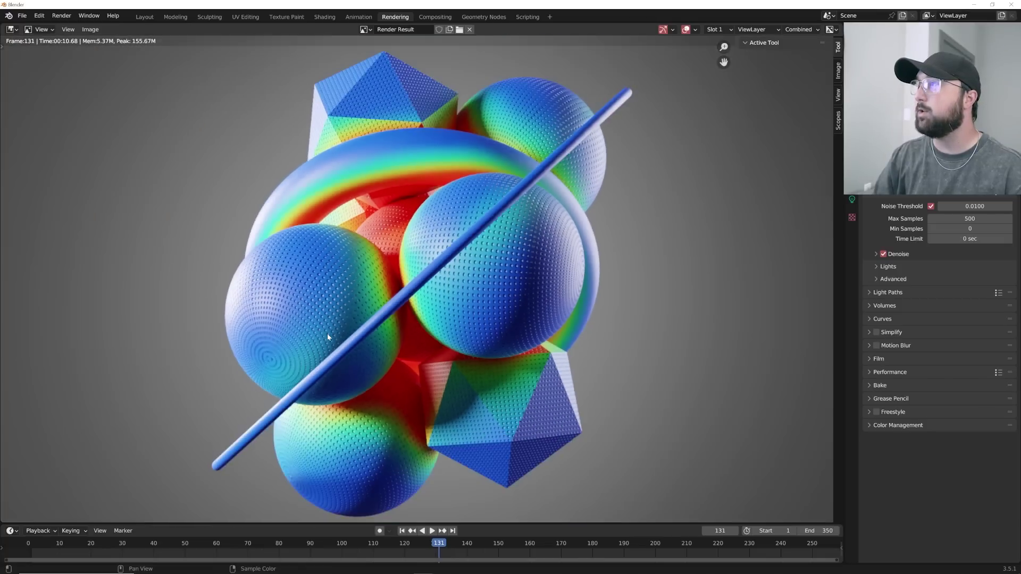
# - Return to the Layout workspace at frame 1 and scale all the spheres and ico spheres down about their individual origins
pyautogui.click(144, 17)
pyautogui.click(402, 480)
pyautogui.moveTo(478, 283); pyautogui.dragTo(454, 303, button='middle')
pyautogui.scroll(-5, 454, 303)
pyautogui.click(567, 277)
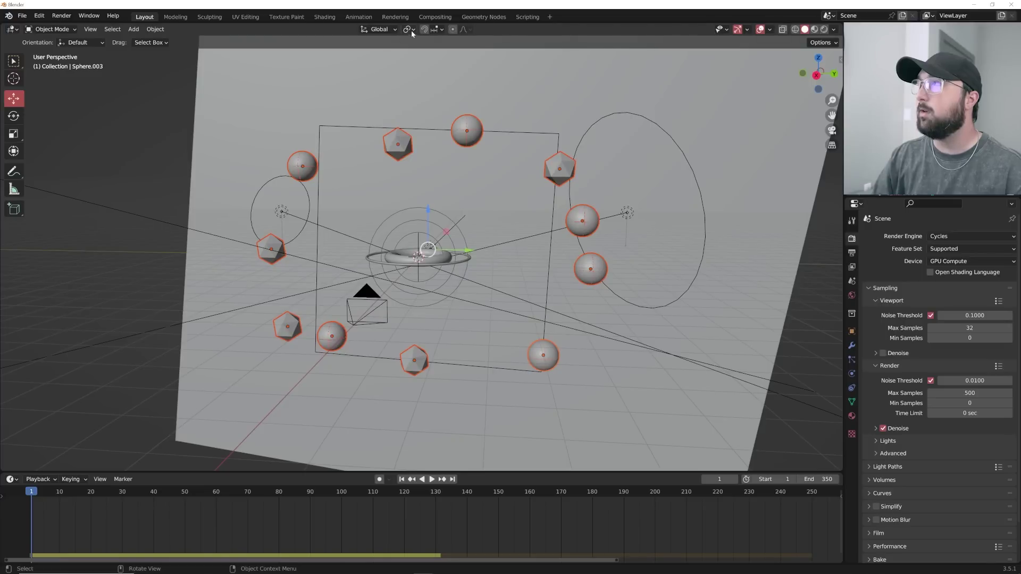
pyautogui.click(413, 30)
pyautogui.click(445, 65)
pyautogui.press('s')
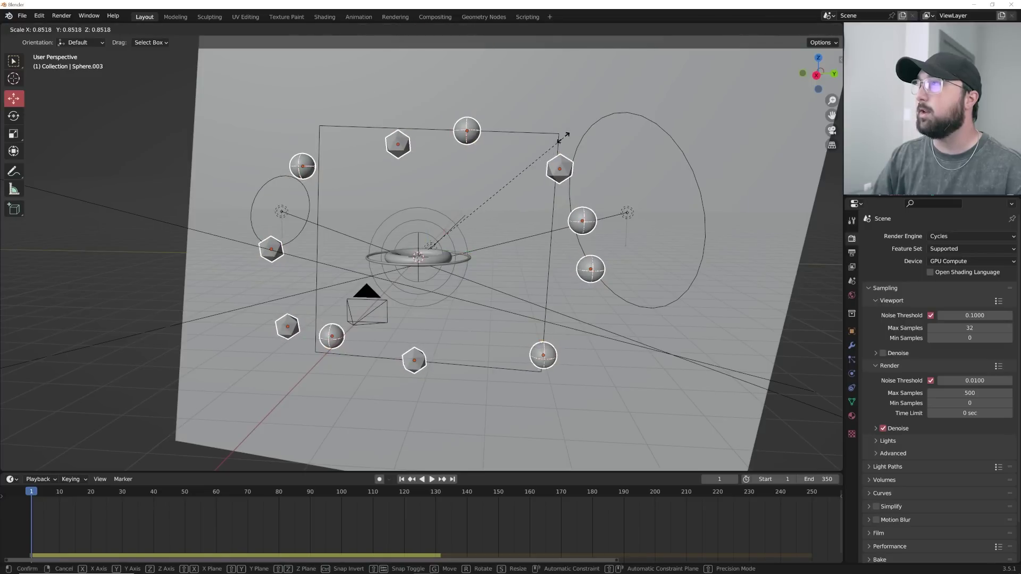
pyautogui.click(521, 153)
# - Duplicate the spheres and ico spheres in place and rotate the copies about 29° counter-clockwise around their median point
pyautogui.moveTo(543, 177); pyautogui.dragTo(568, 186, button='middle')
pyautogui.hotkey('shift', 'd')
pyautogui.rightClick(569, 176)
pyautogui.press('r')
pyautogui.rightClick(661, 104)
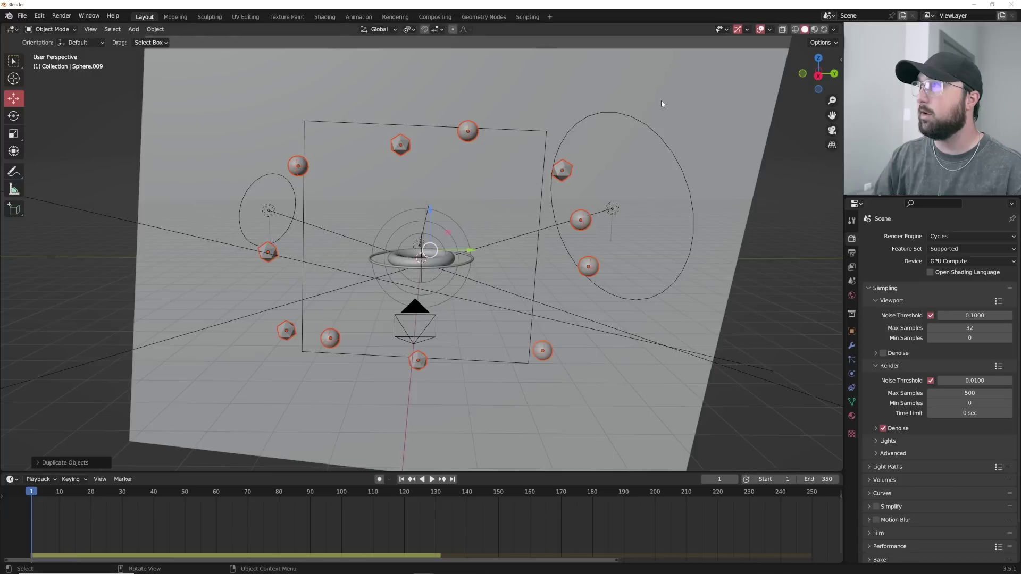
pyautogui.click(408, 29)
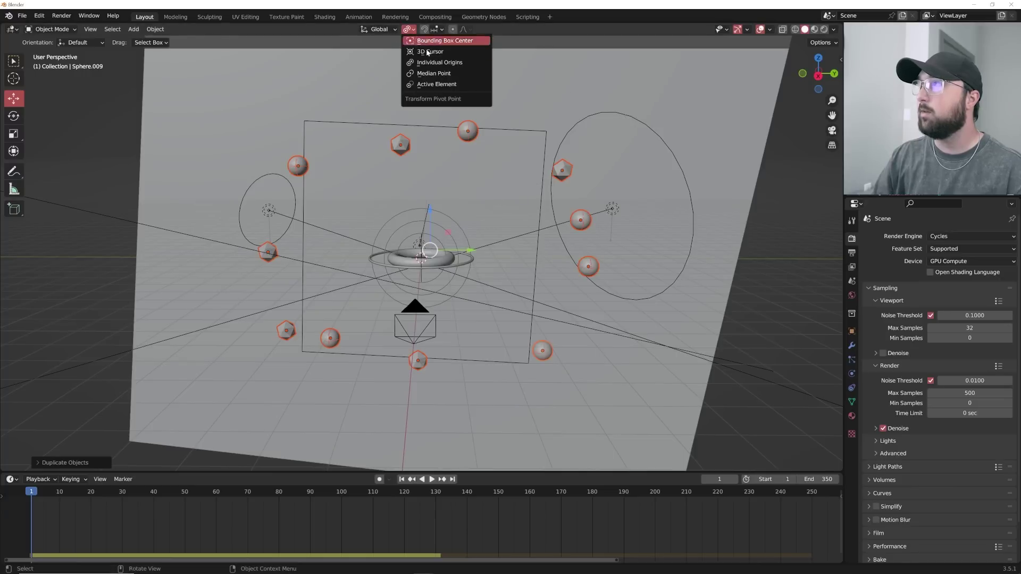
pyautogui.click(444, 74)
pyautogui.press('r')
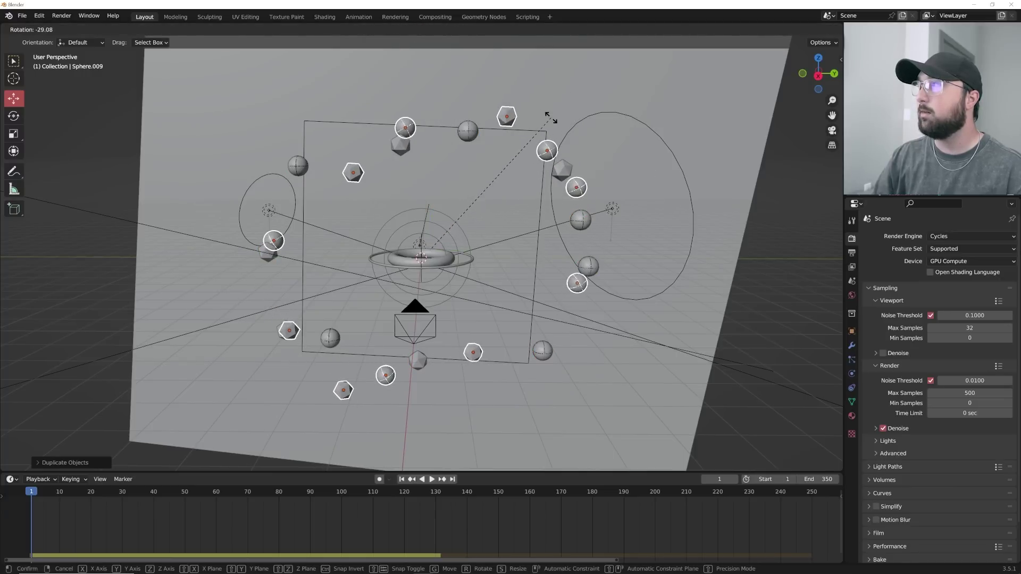
pyautogui.click(554, 118)
# - Play the simulation through the camera and examine the fuller cluster of objects in rendered shading
pyautogui.press('KP_0')
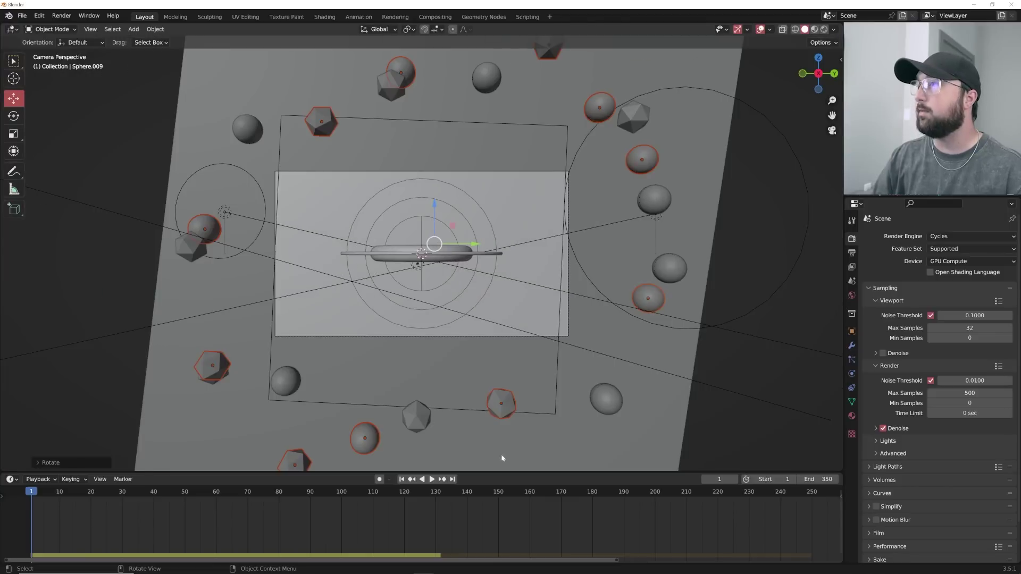
pyautogui.scroll(3, 506, 457)
pyautogui.press('space')
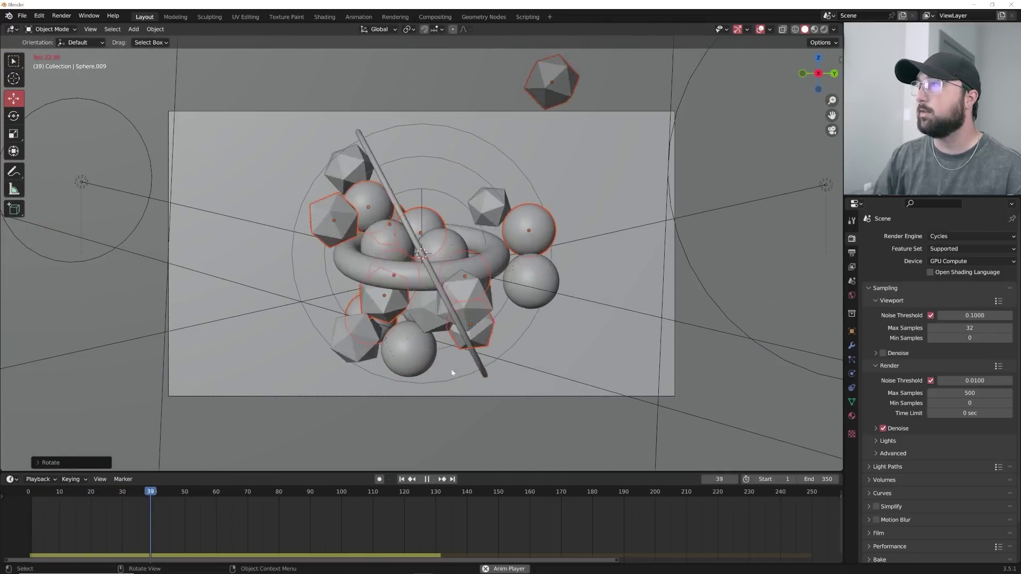
pyautogui.press('space')
pyautogui.click(823, 29)
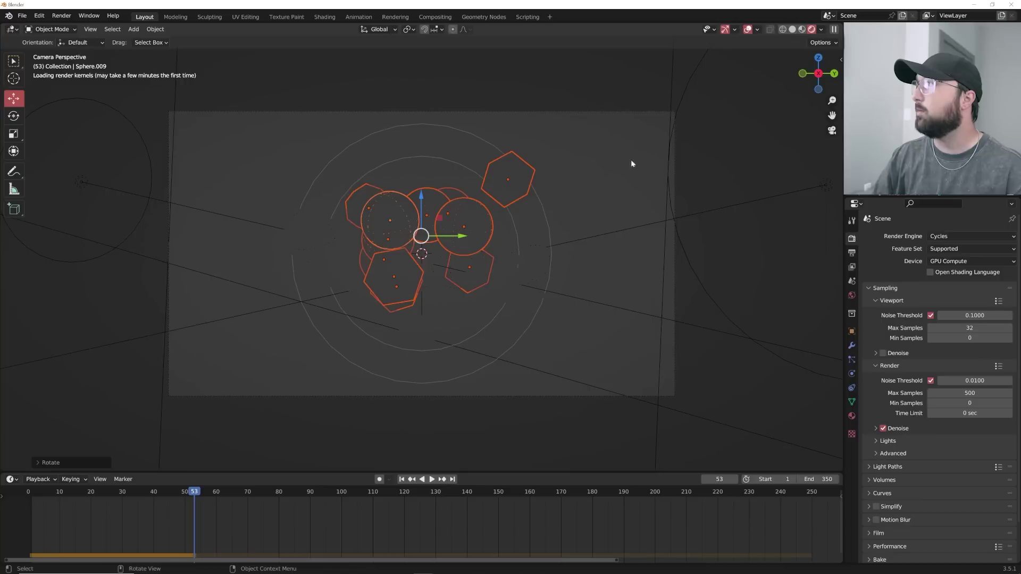
pyautogui.scroll(3, 630, 159)
pyautogui.click(615, 322)
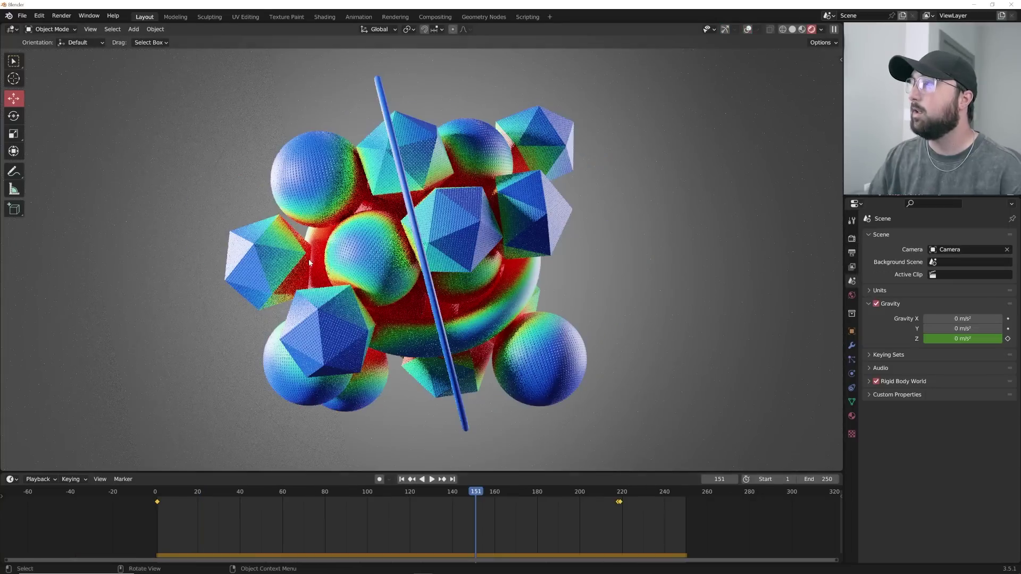
pyautogui.scroll(-2, 311, 258)
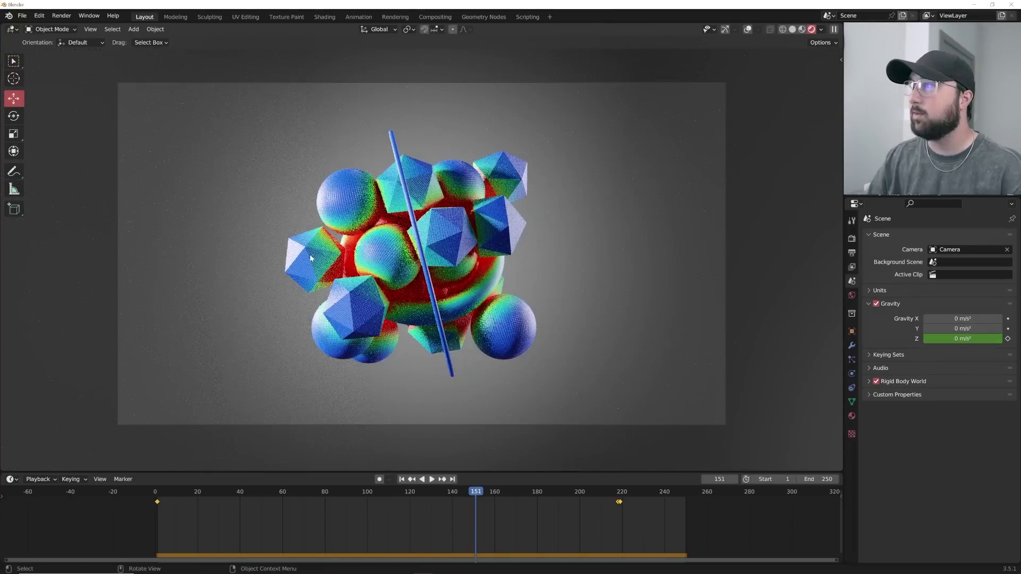
# - Switch the viewport to solid shading and review the scene's render settings, output settings and available render commands
pyautogui.click(793, 30)
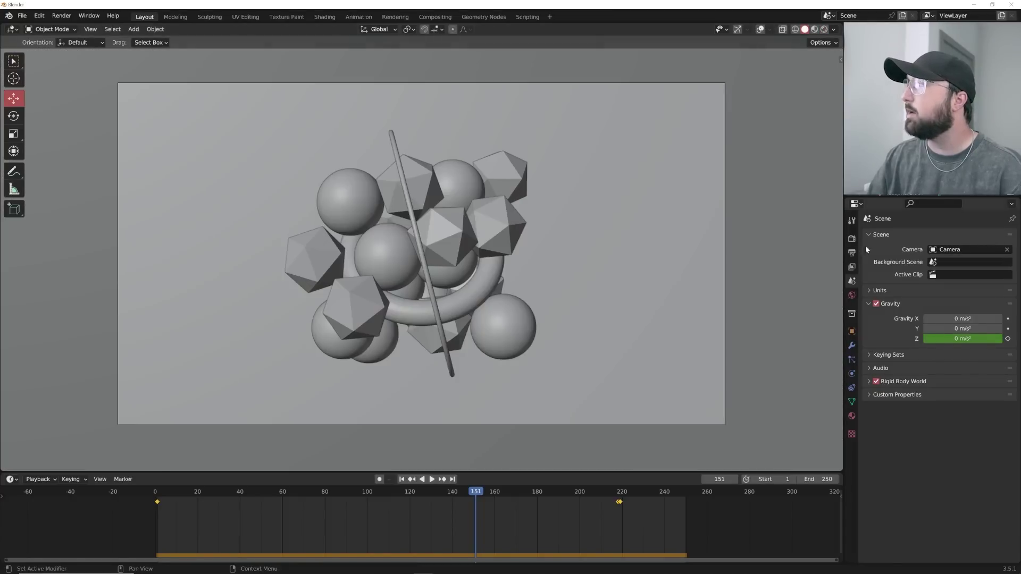
pyautogui.click(851, 238)
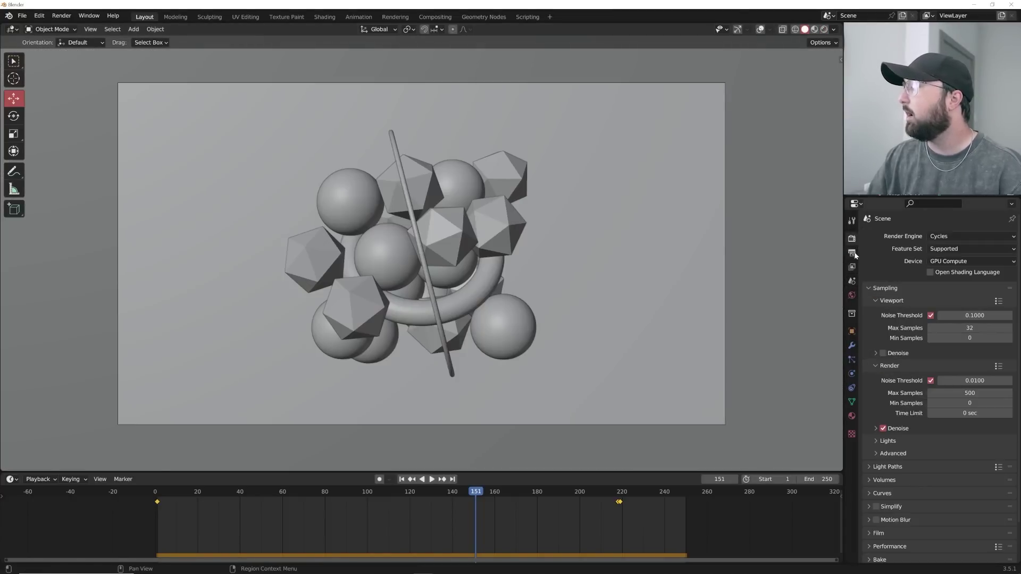
pyautogui.click(853, 254)
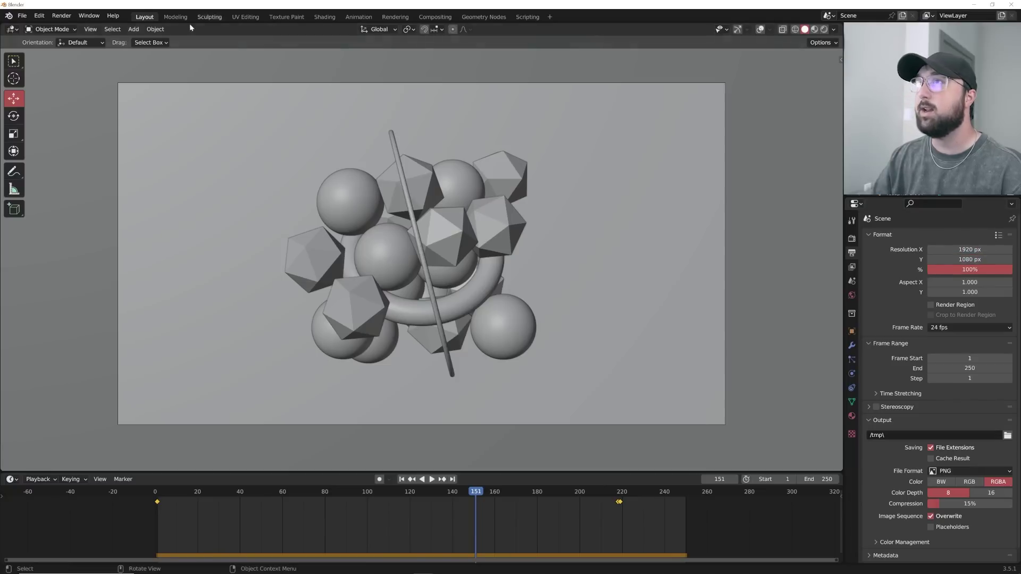
pyautogui.click(61, 16)
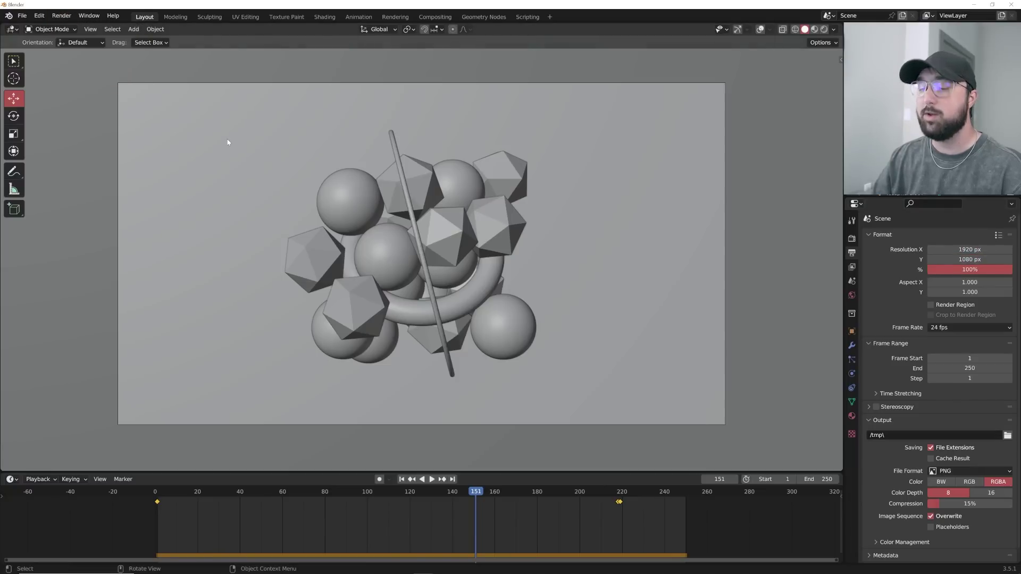